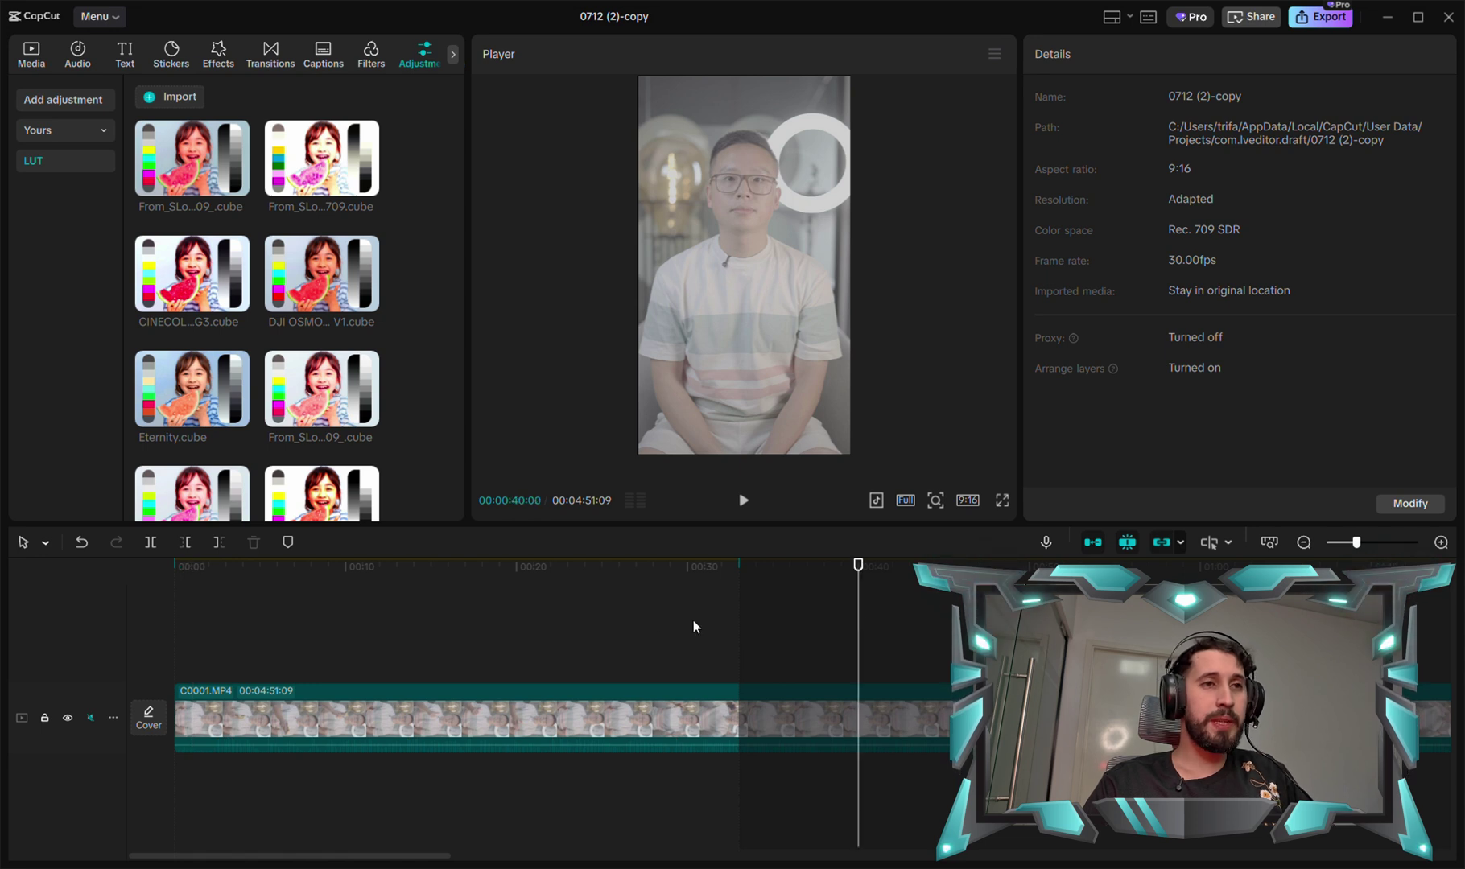
pyautogui.click(229, 575)
pyautogui.moveTo(227, 580); pyautogui.dragTo(425, 620)
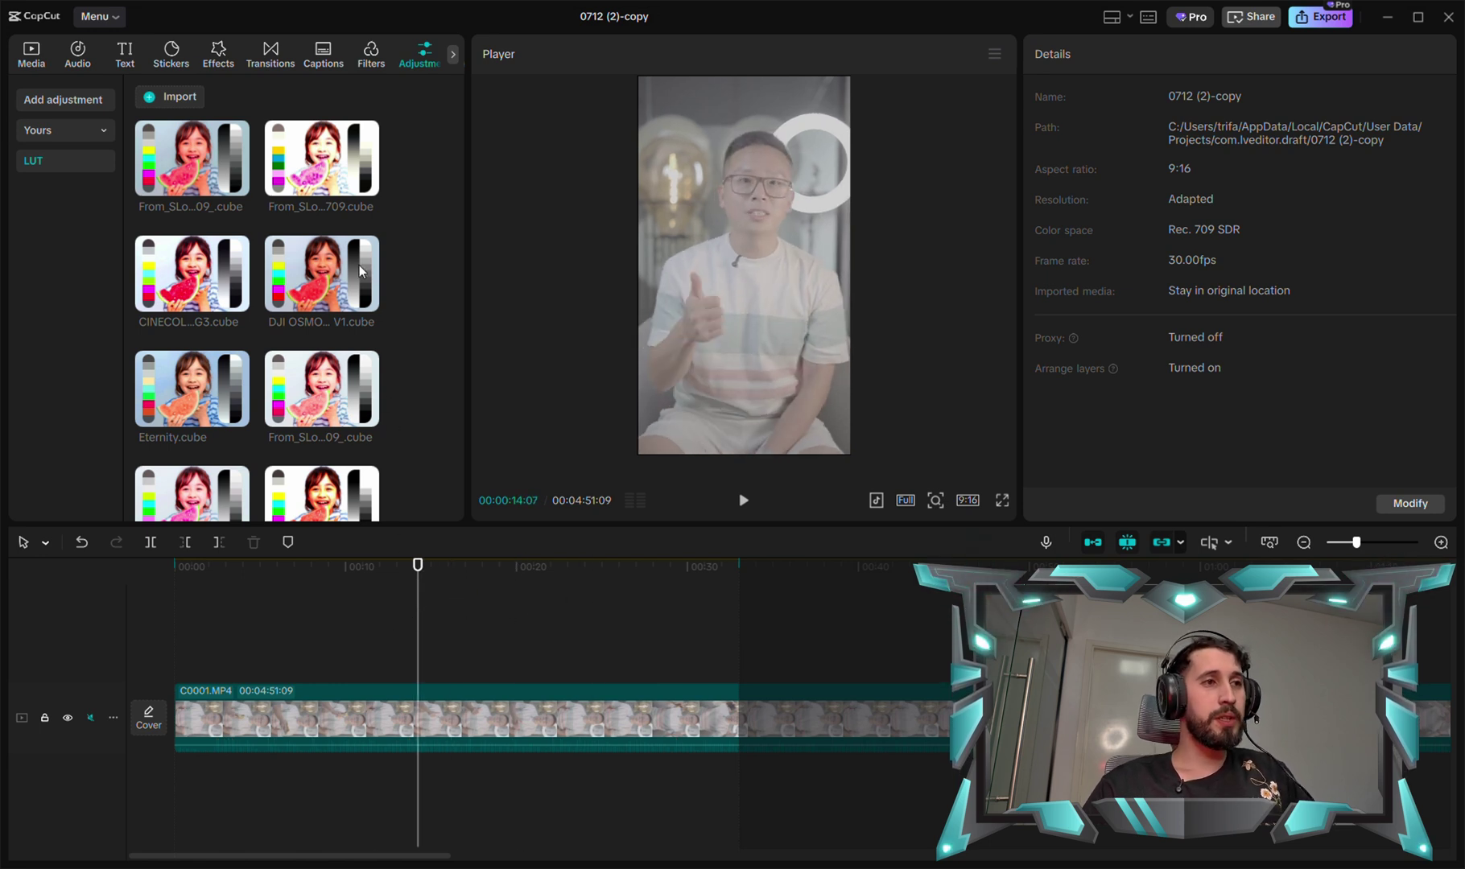
pyautogui.moveTo(341, 185)
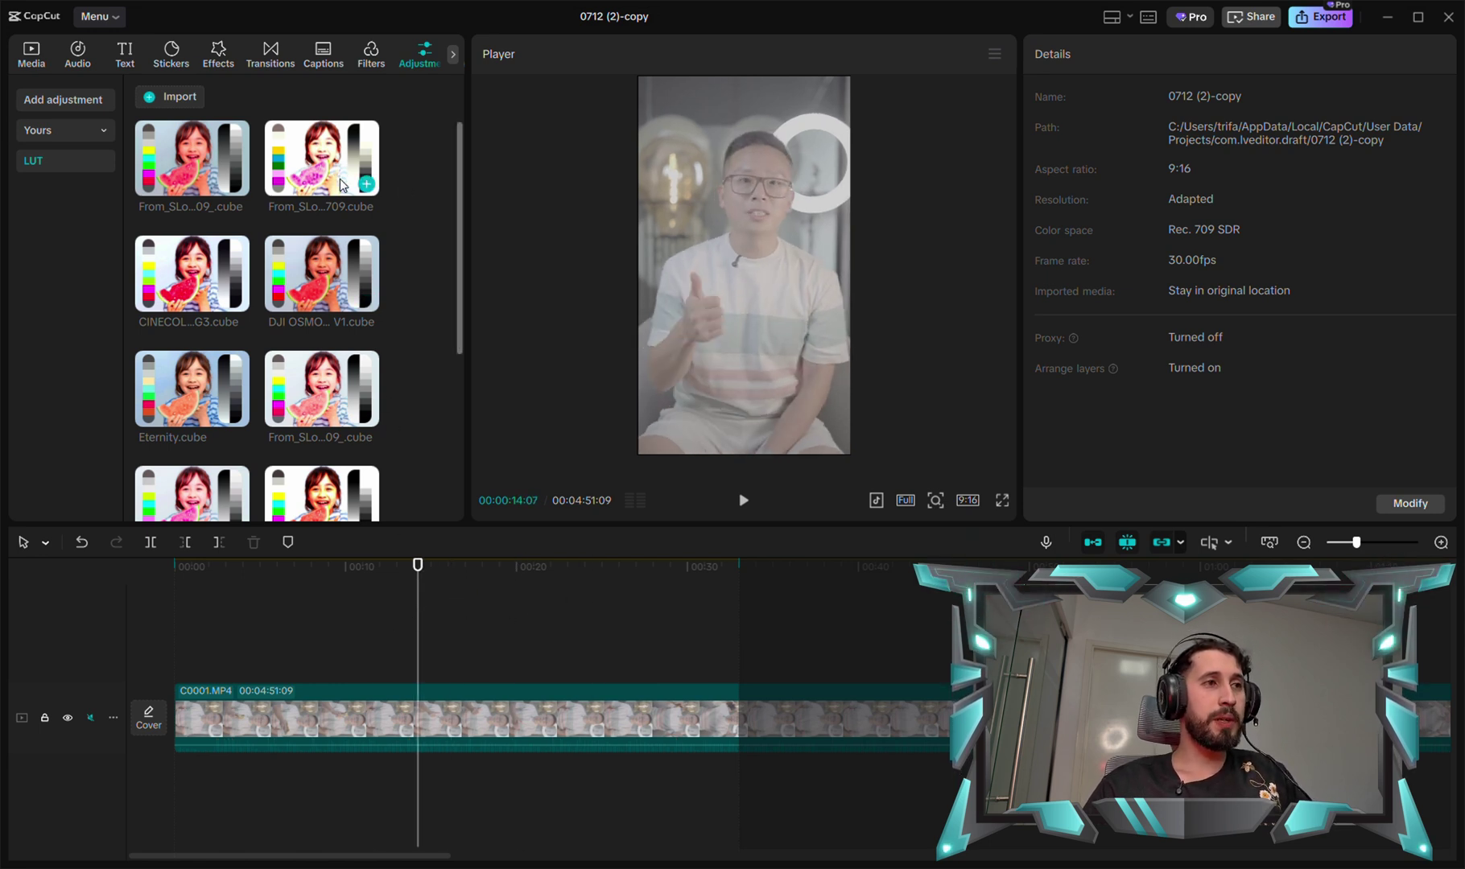
pyautogui.click(32, 53)
pyautogui.moveTo(230, 183); pyautogui.dragTo(341, 726)
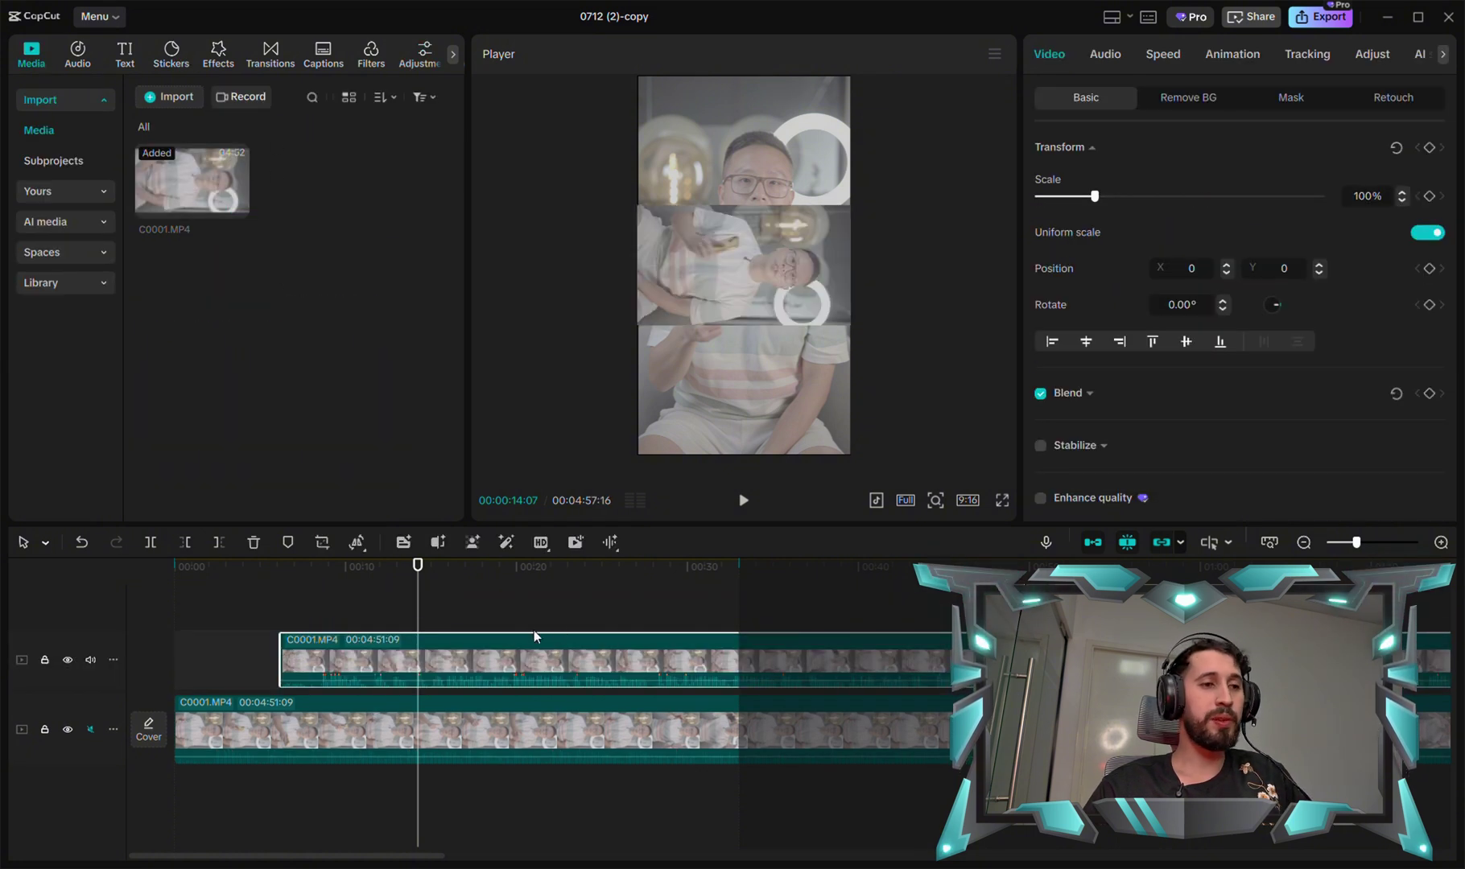
pyautogui.press('Delete')
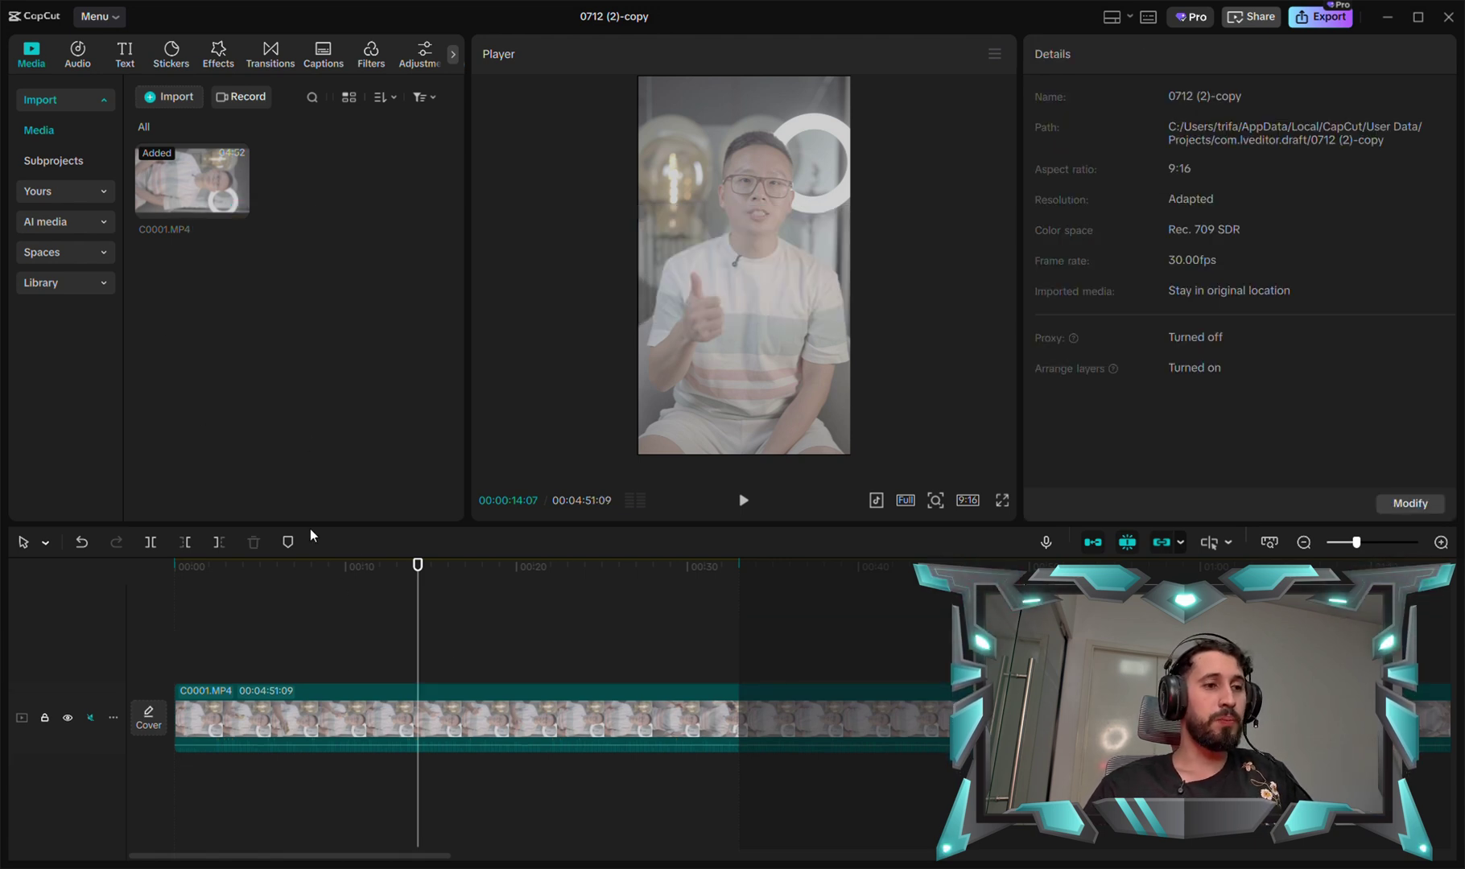
# Step: Add the CINECOLOR_S-LOG3 LUT to the timeline as an adjustment layer above the start of the C0001.MP4 clip
pyautogui.click(328, 591)
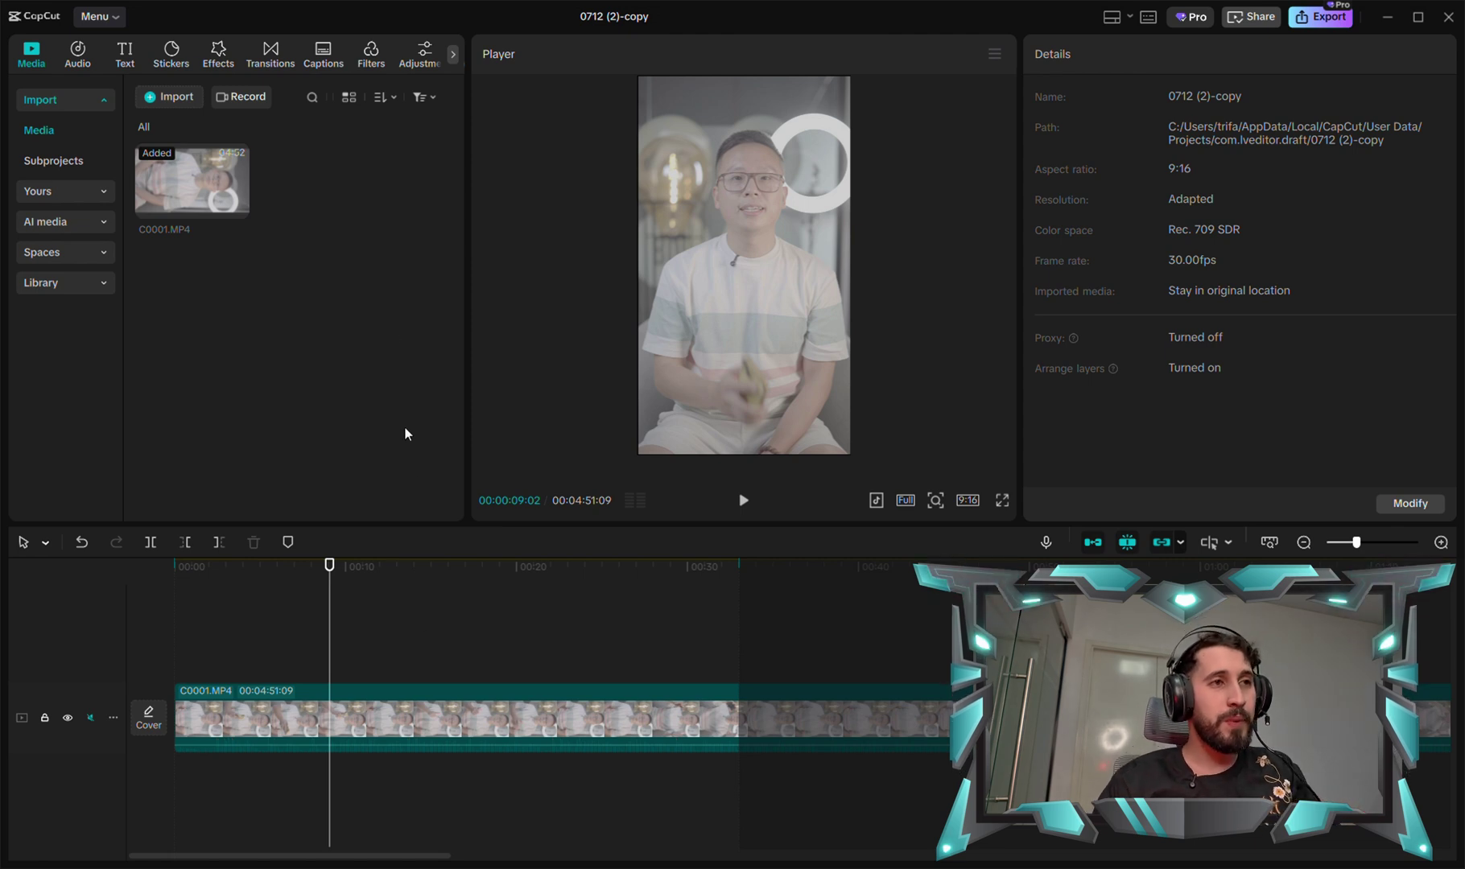
pyautogui.click(423, 55)
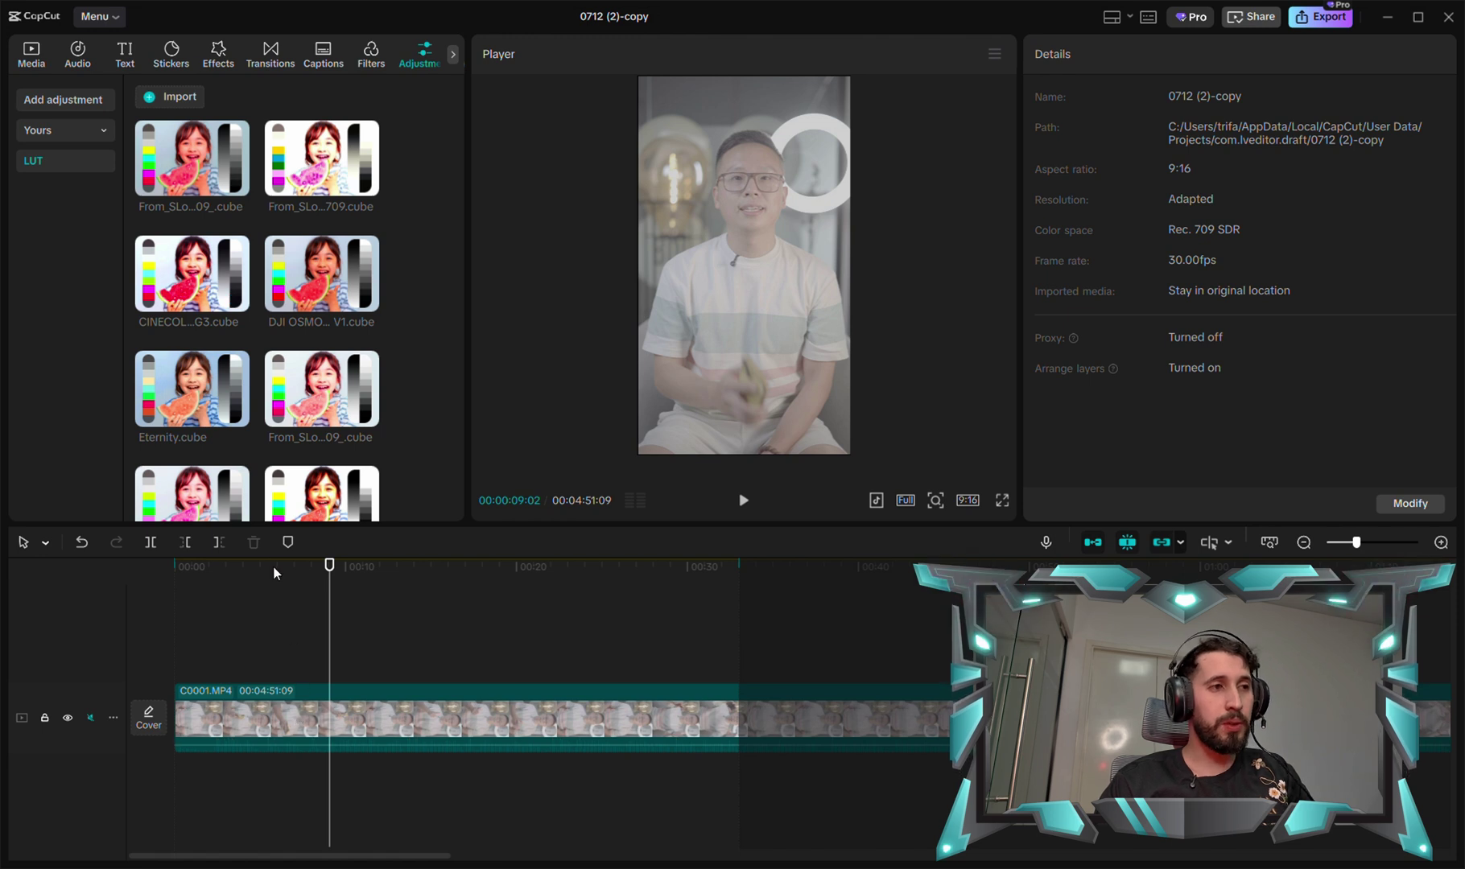
pyautogui.moveTo(165, 294); pyautogui.dragTo(264, 724)
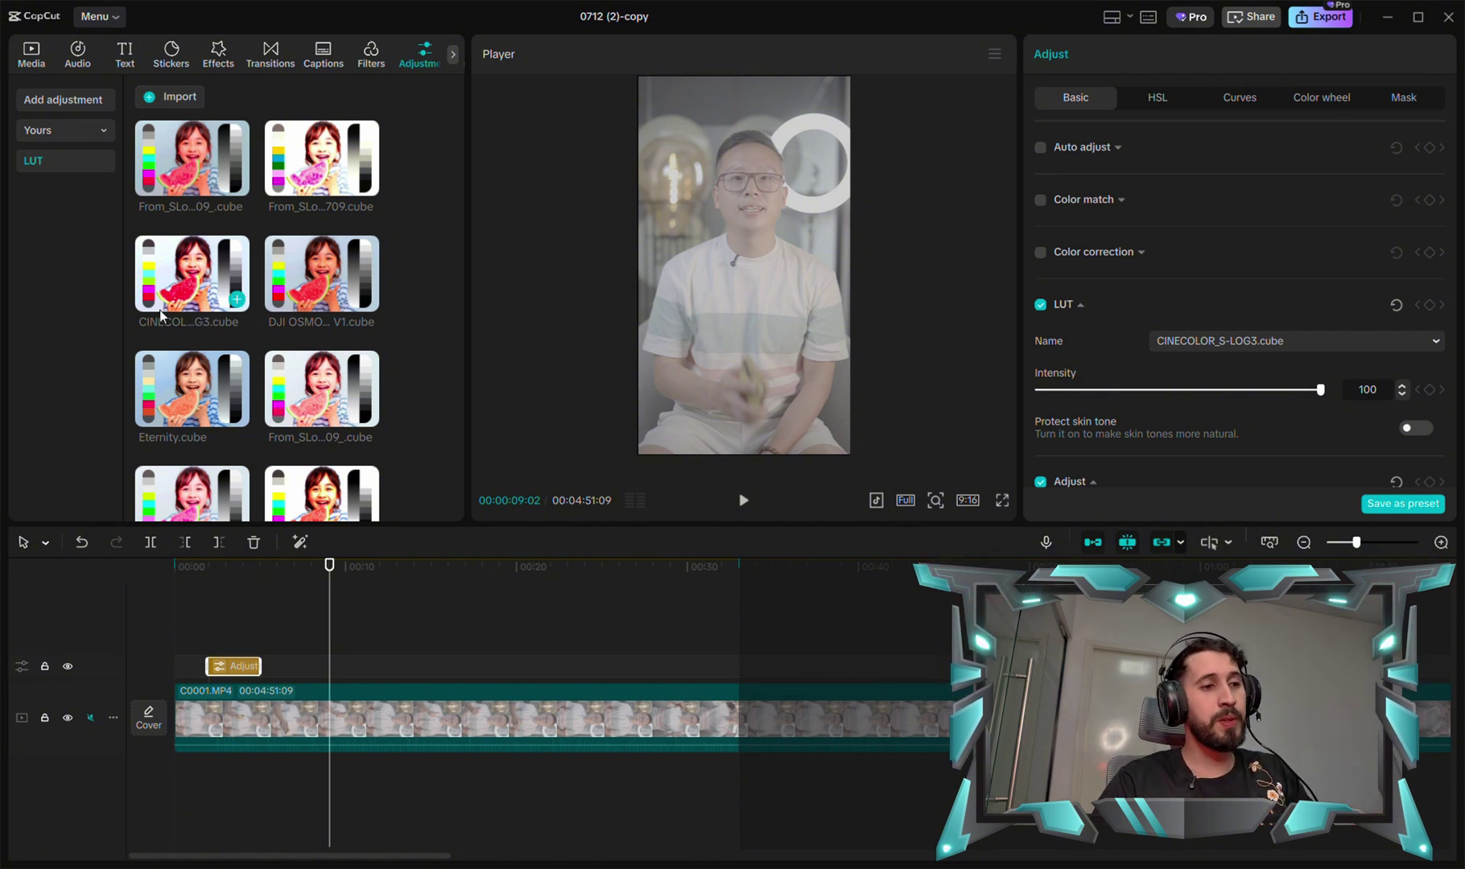
# Step: Compare the footage inside and outside the LUT layer, and stretch the layer along the C0001.MP4 clip from its start
pyautogui.click(294, 605)
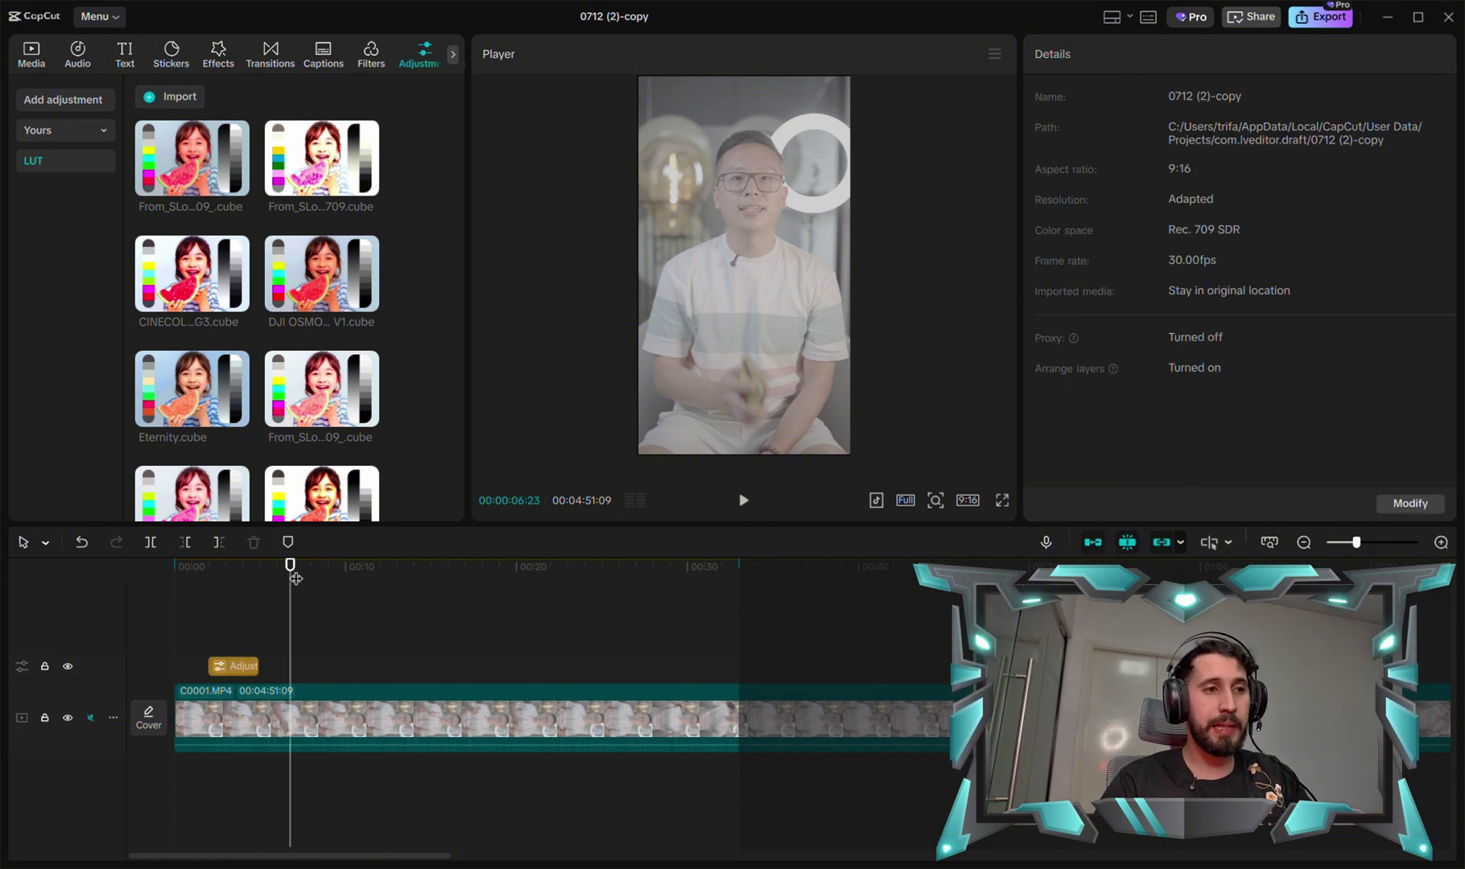
pyautogui.click(239, 577)
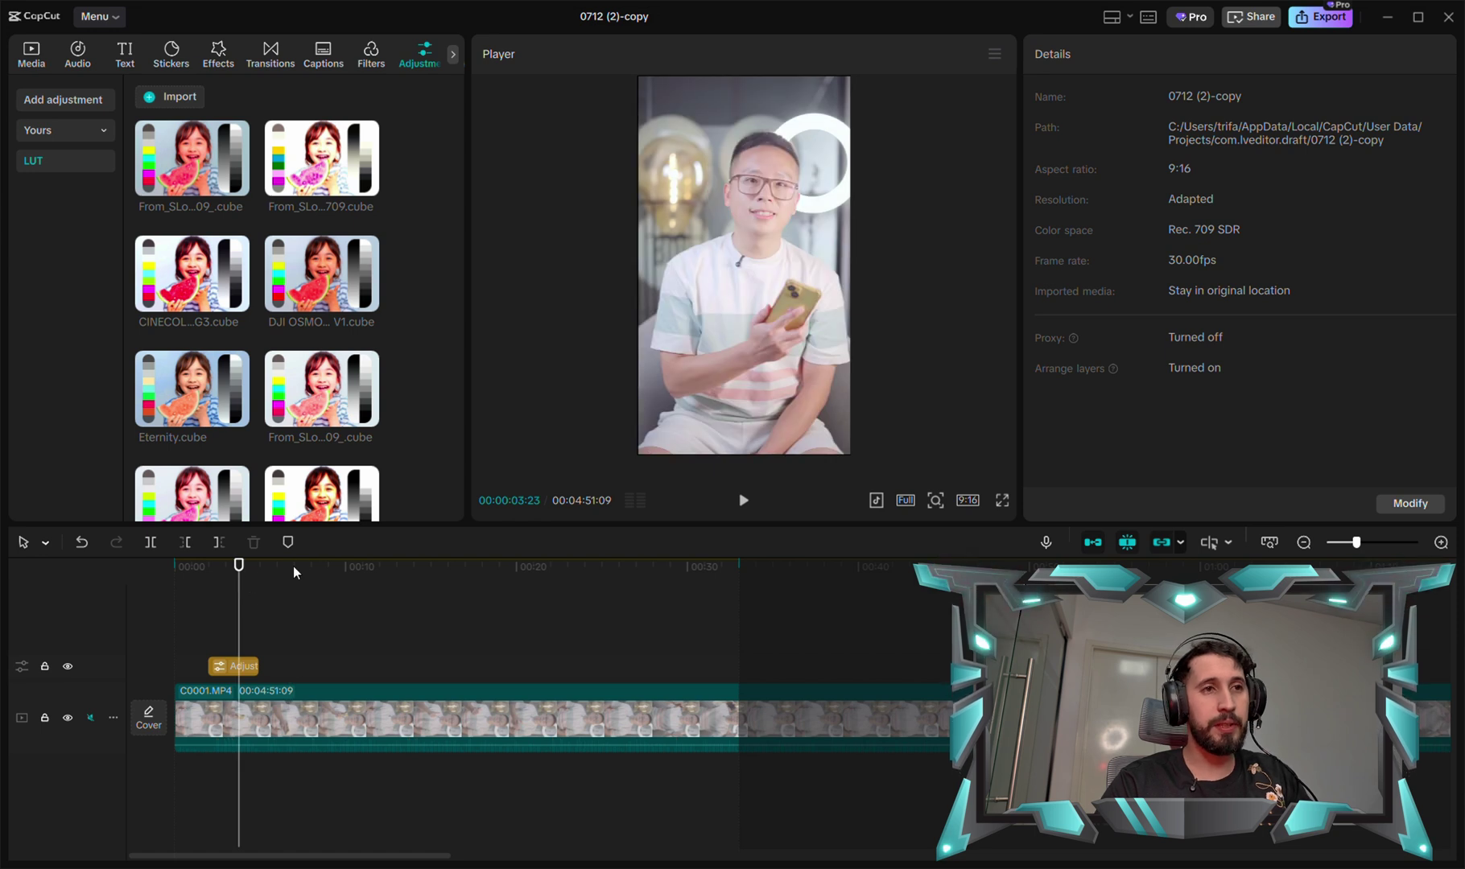
pyautogui.click(294, 570)
pyautogui.click(243, 576)
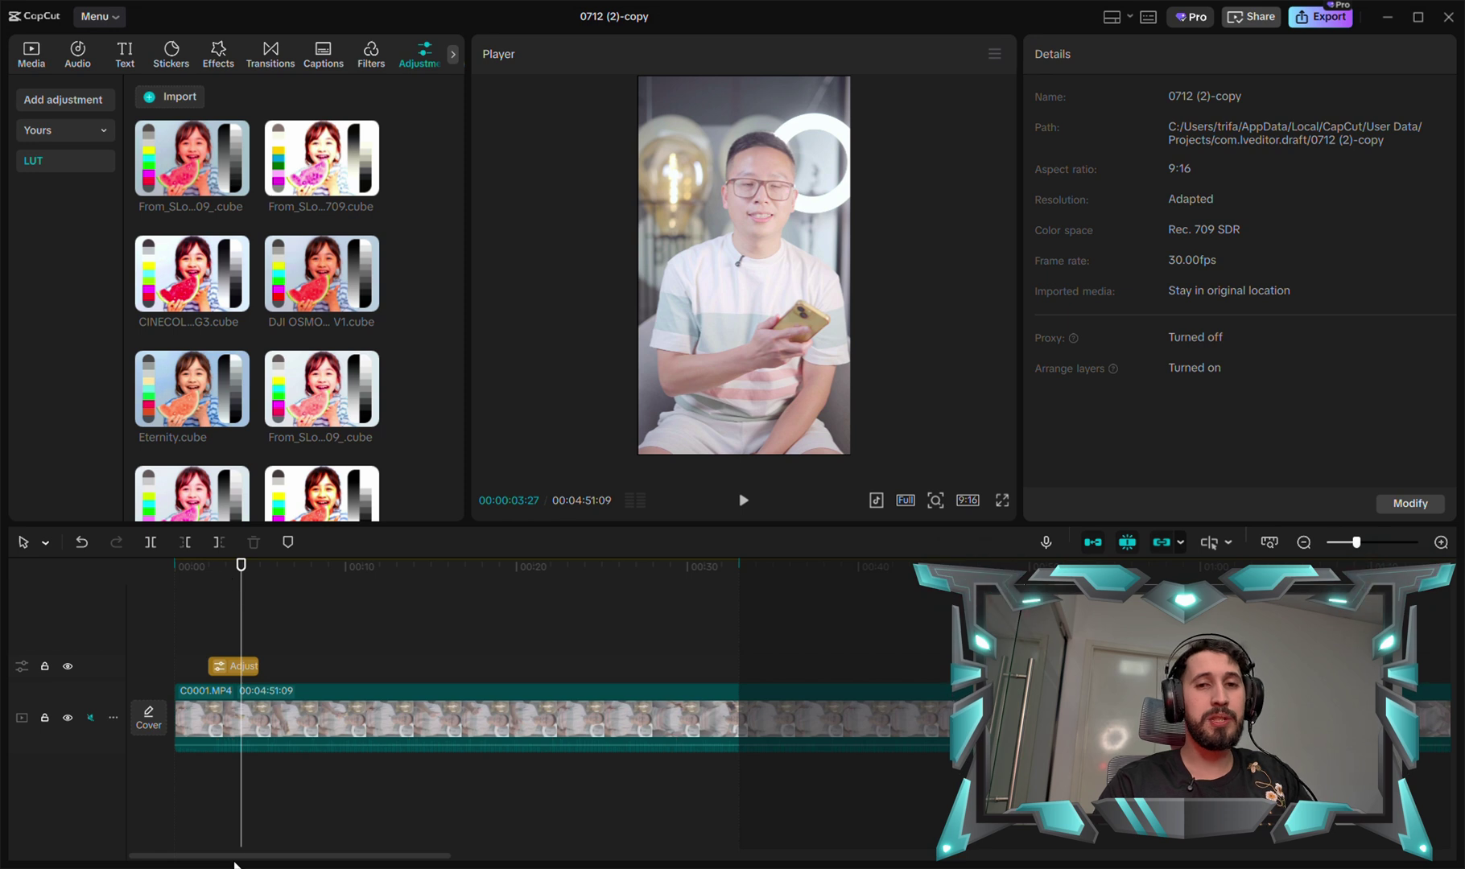
pyautogui.click(263, 729)
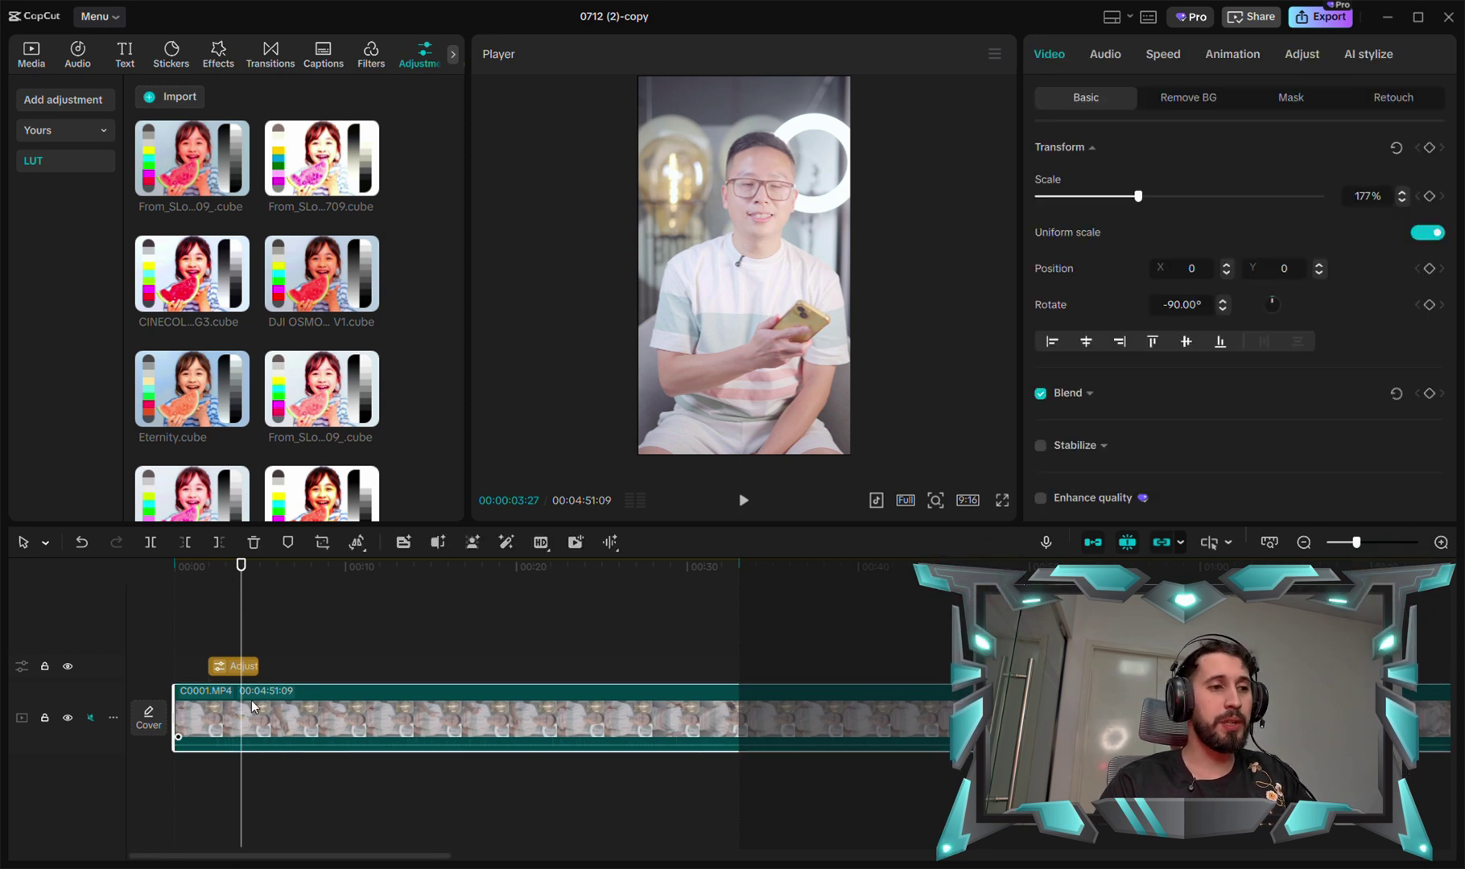
pyautogui.moveTo(239, 681); pyautogui.dragTo(655, 691)
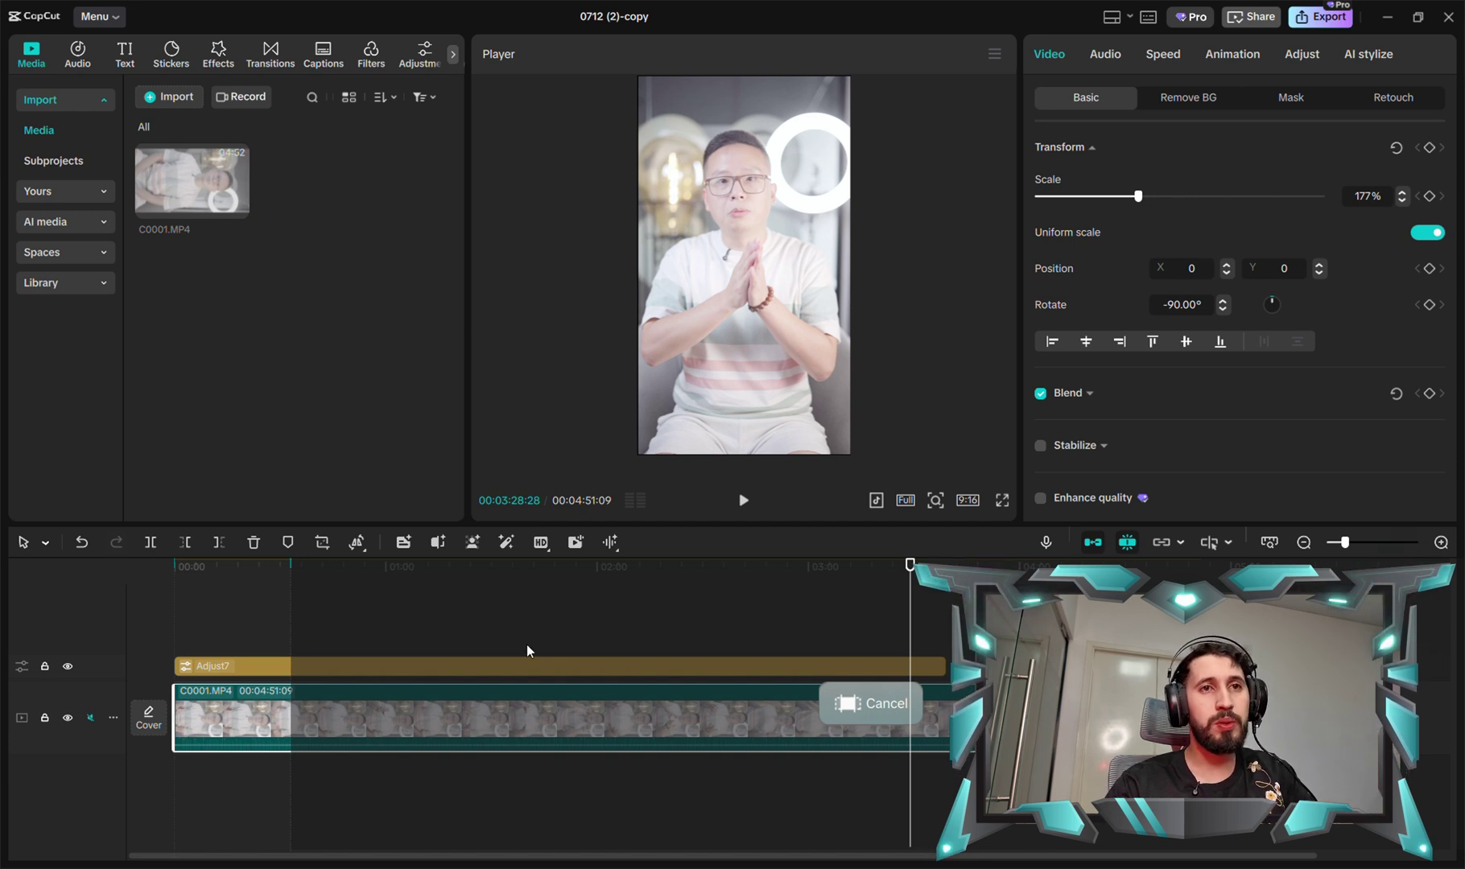
# Step: At about 00:00:26:28, review the C0001.MP4 clip's LUT and colour adjustments and try a warmer temperature
pyautogui.moveTo(395, 592); pyautogui.dragTo(278, 612)
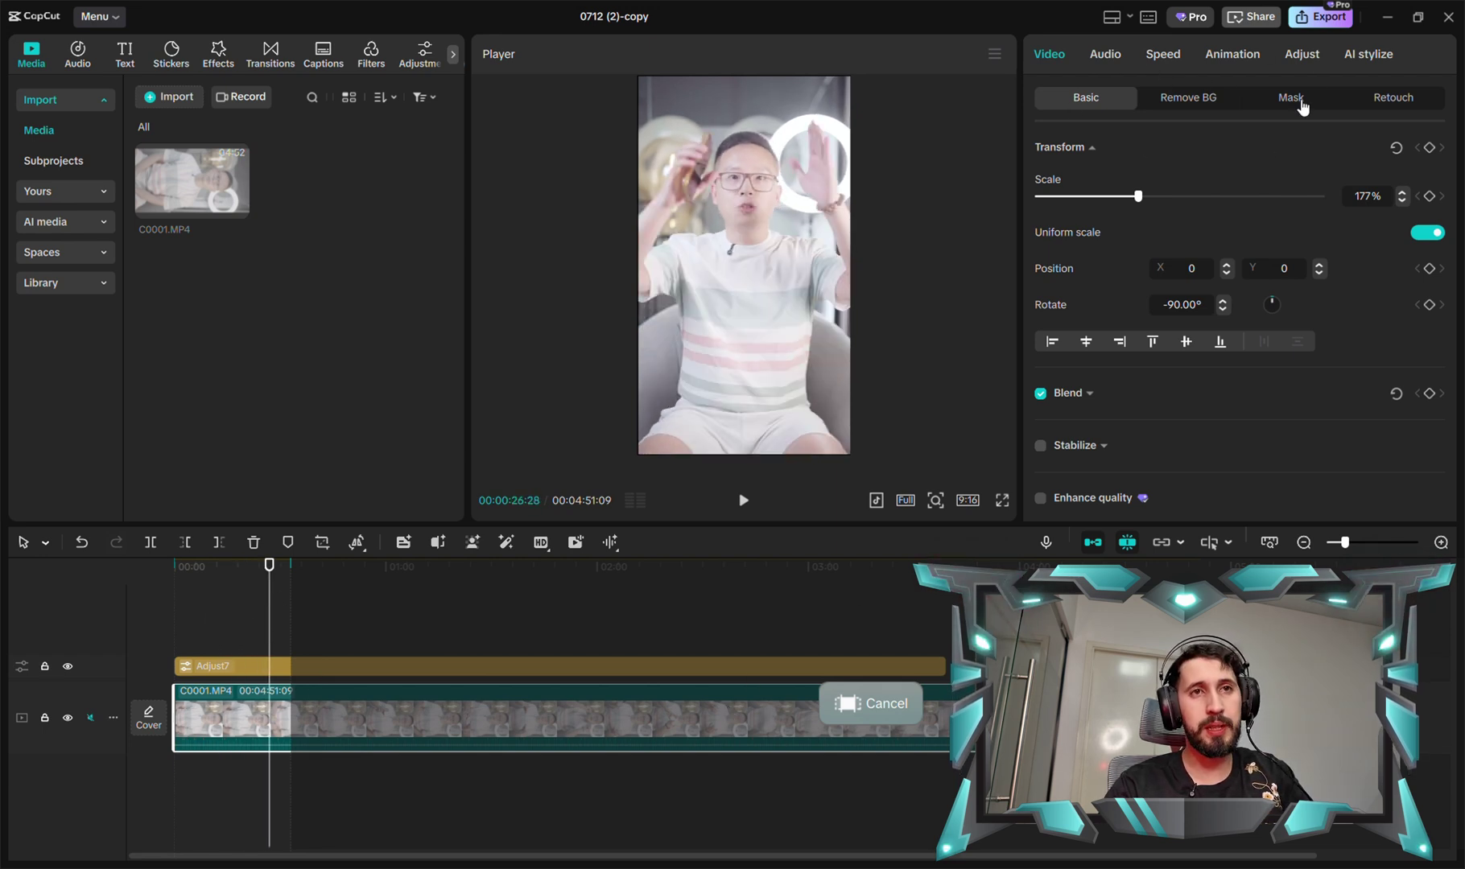
pyautogui.click(1301, 52)
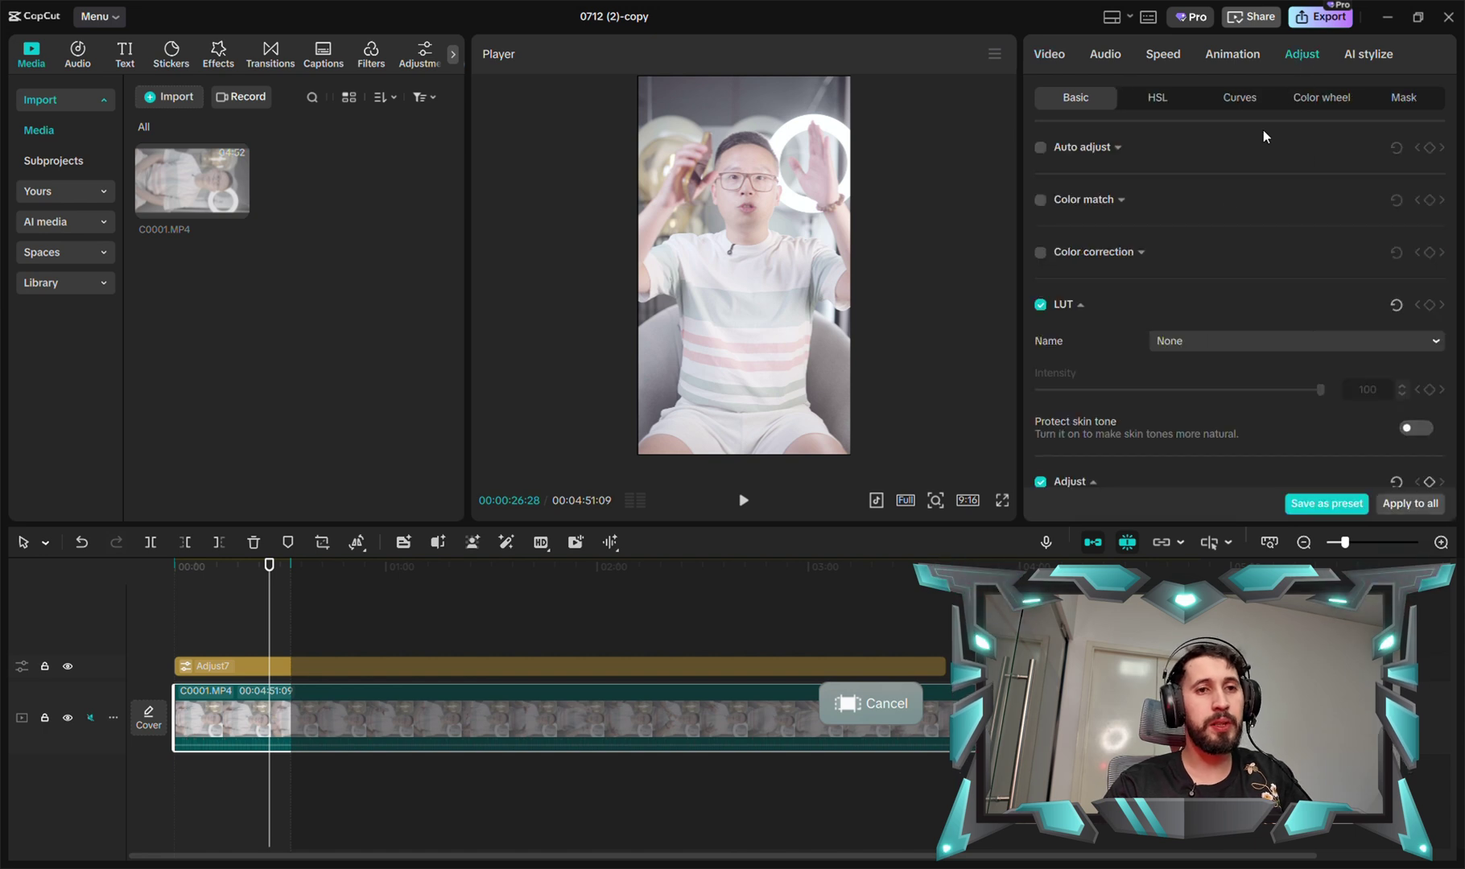
pyautogui.scroll(-1, 1208, 208)
pyautogui.scroll(1, 1203, 208)
pyautogui.scroll(-4, 1201, 211)
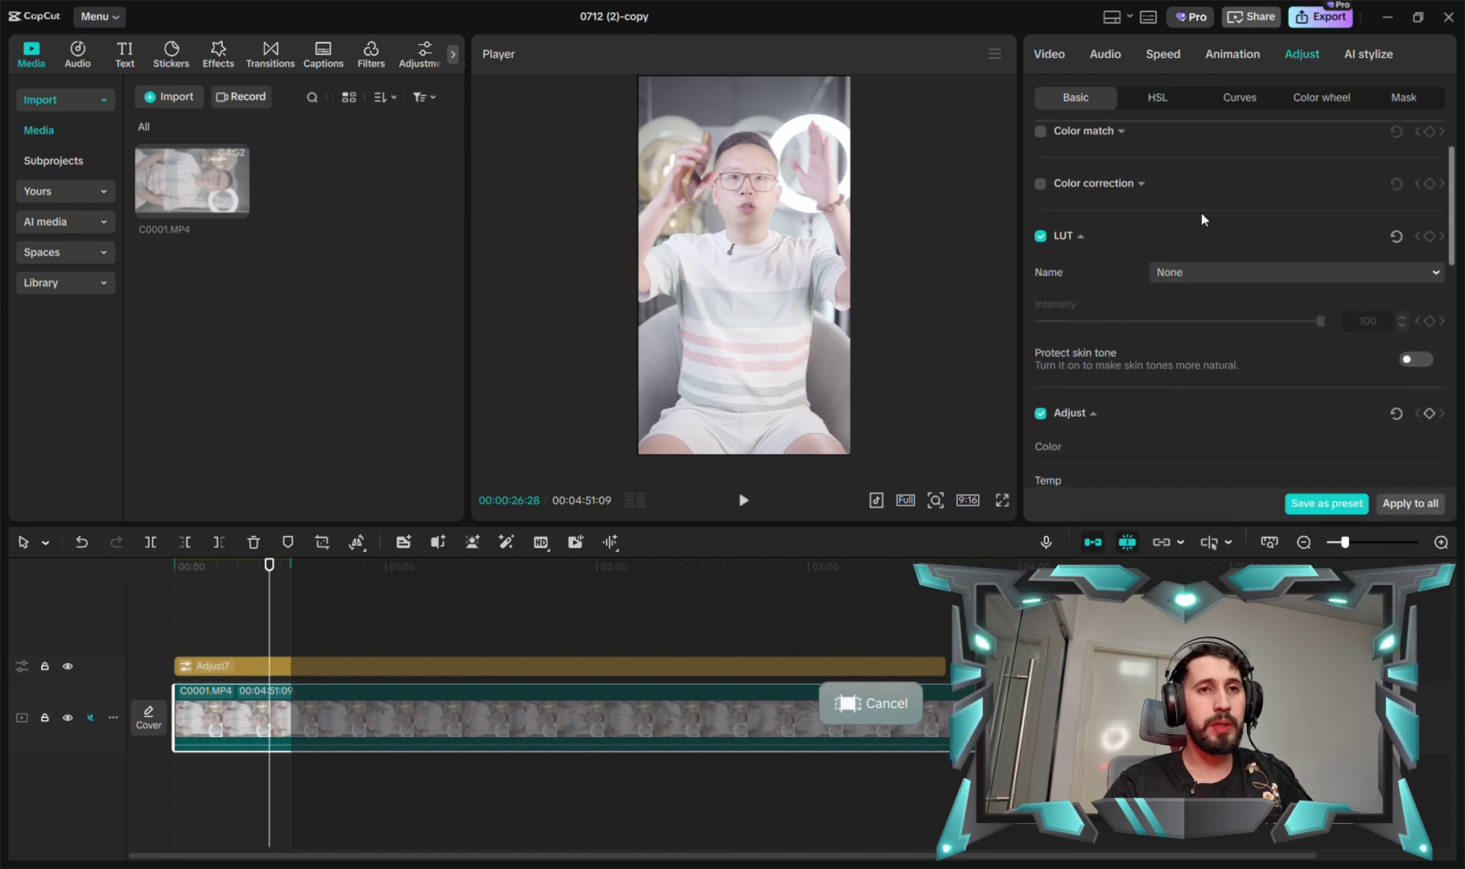
pyautogui.scroll(-2, 1201, 213)
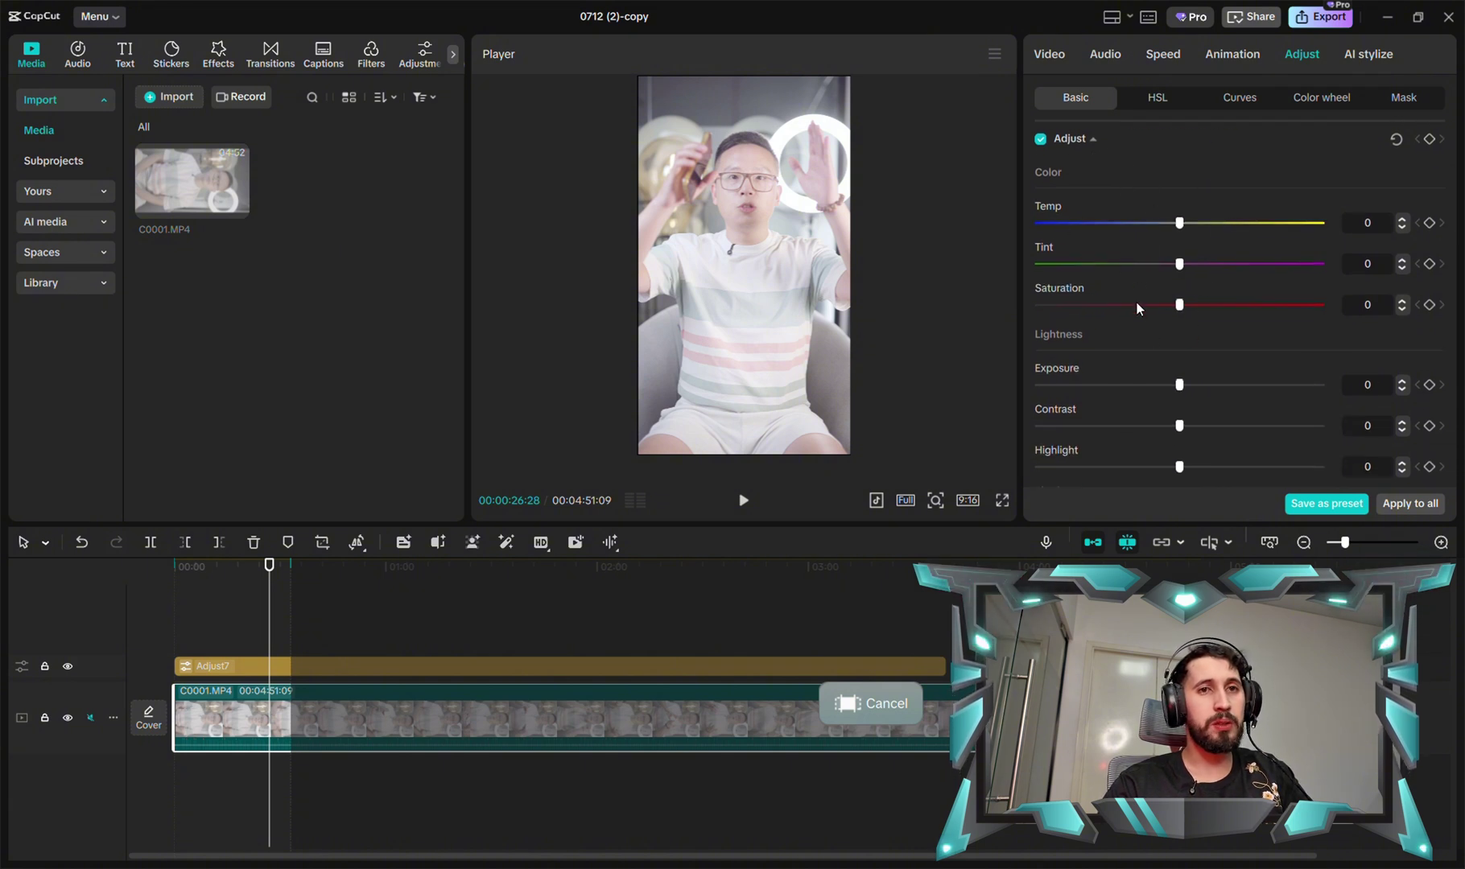
pyautogui.scroll(-2, 1134, 301)
pyautogui.scroll(2, 1174, 167)
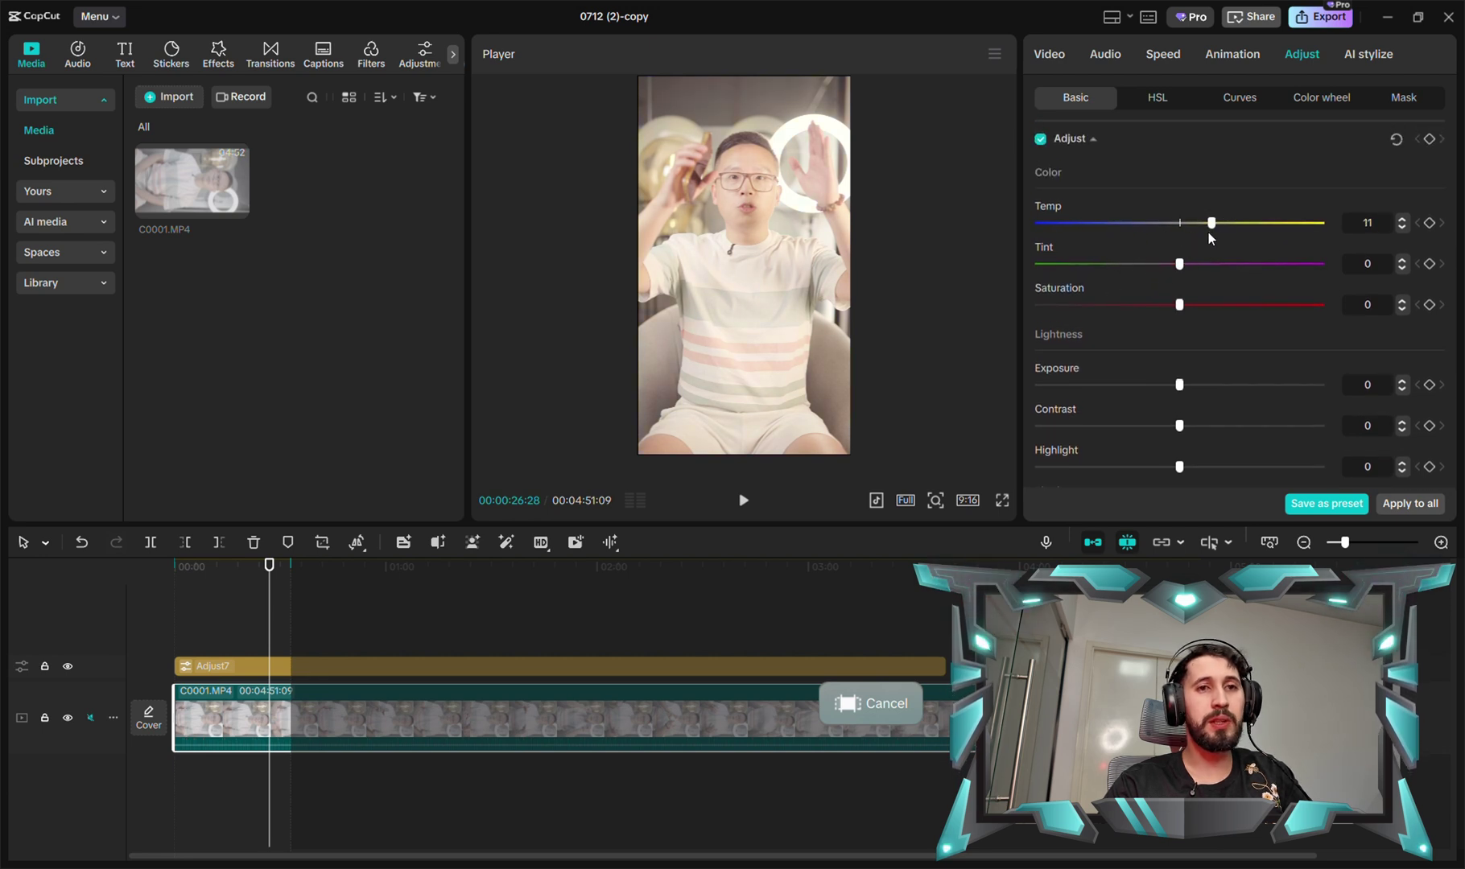
pyautogui.moveTo(1179, 264); pyautogui.dragTo(1186, 222)
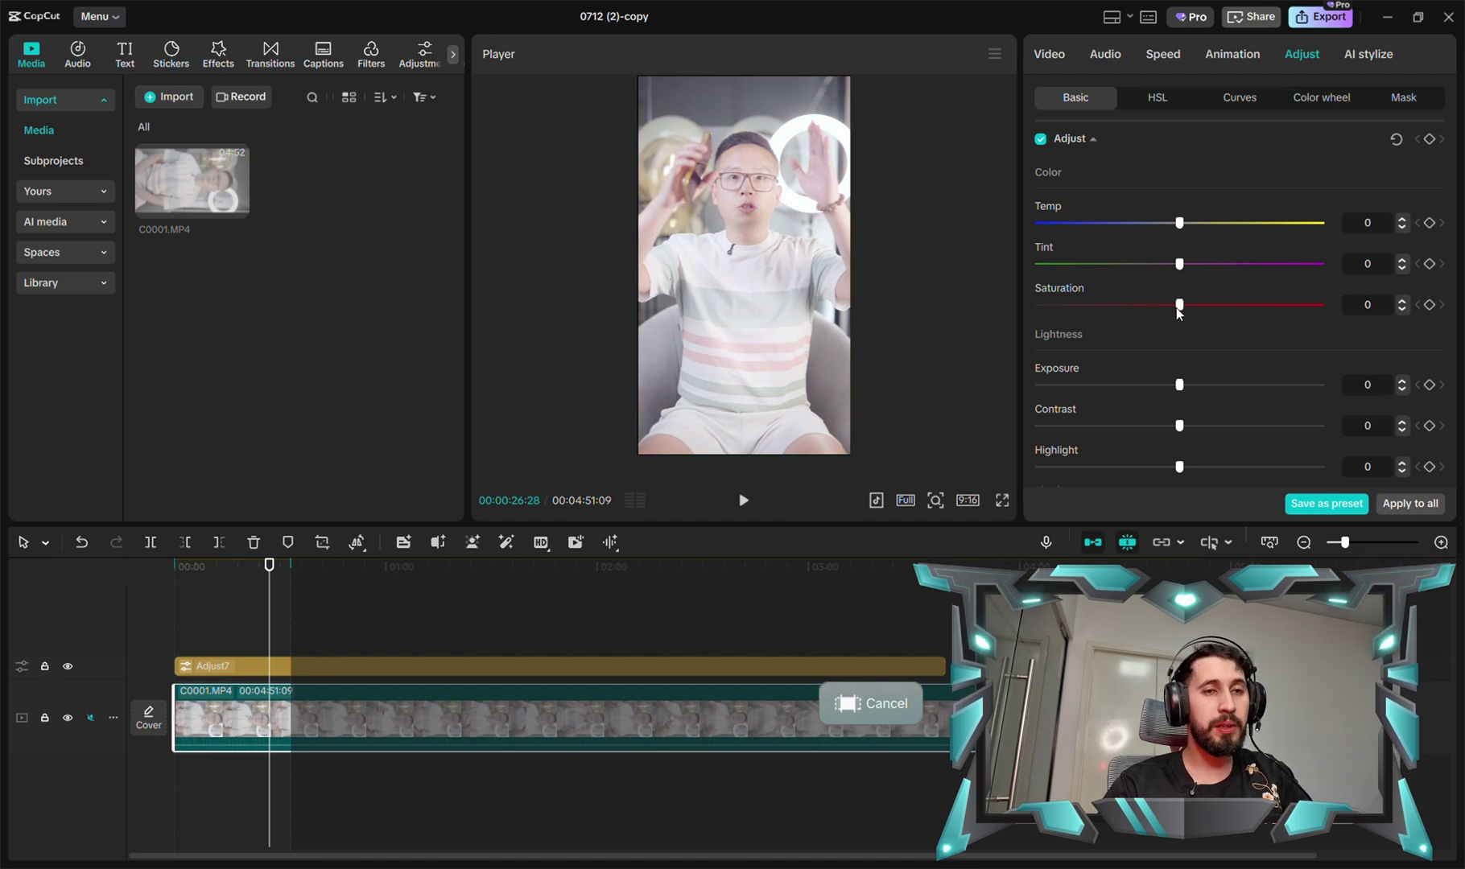
# Step: Examine the Lightness and Effects adjustments available for the C0001.MP4 clip
pyautogui.scroll(-1, 1056, 325)
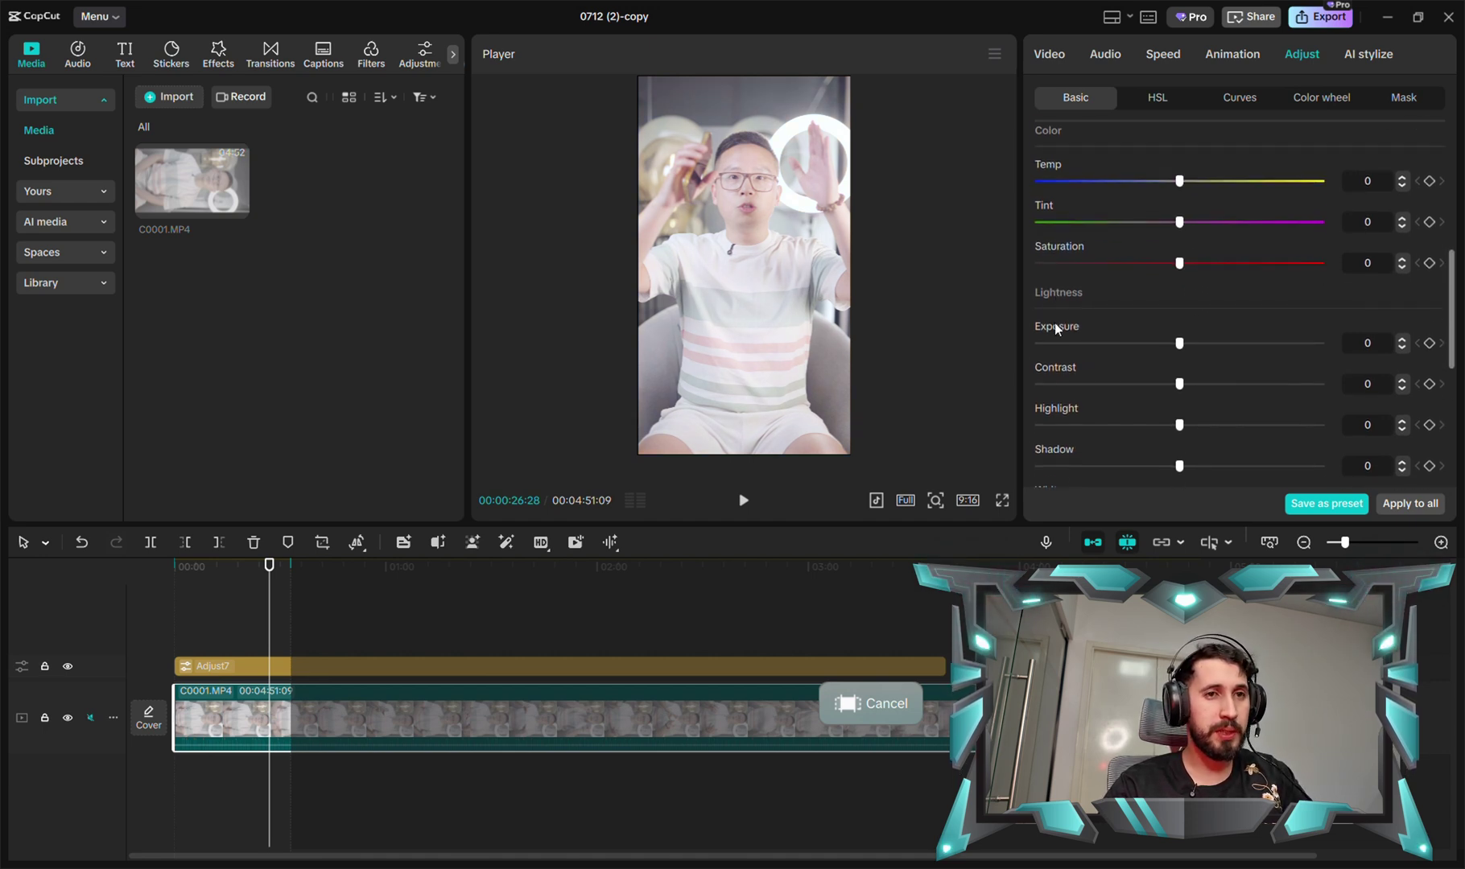
pyautogui.scroll(-2, 1090, 286)
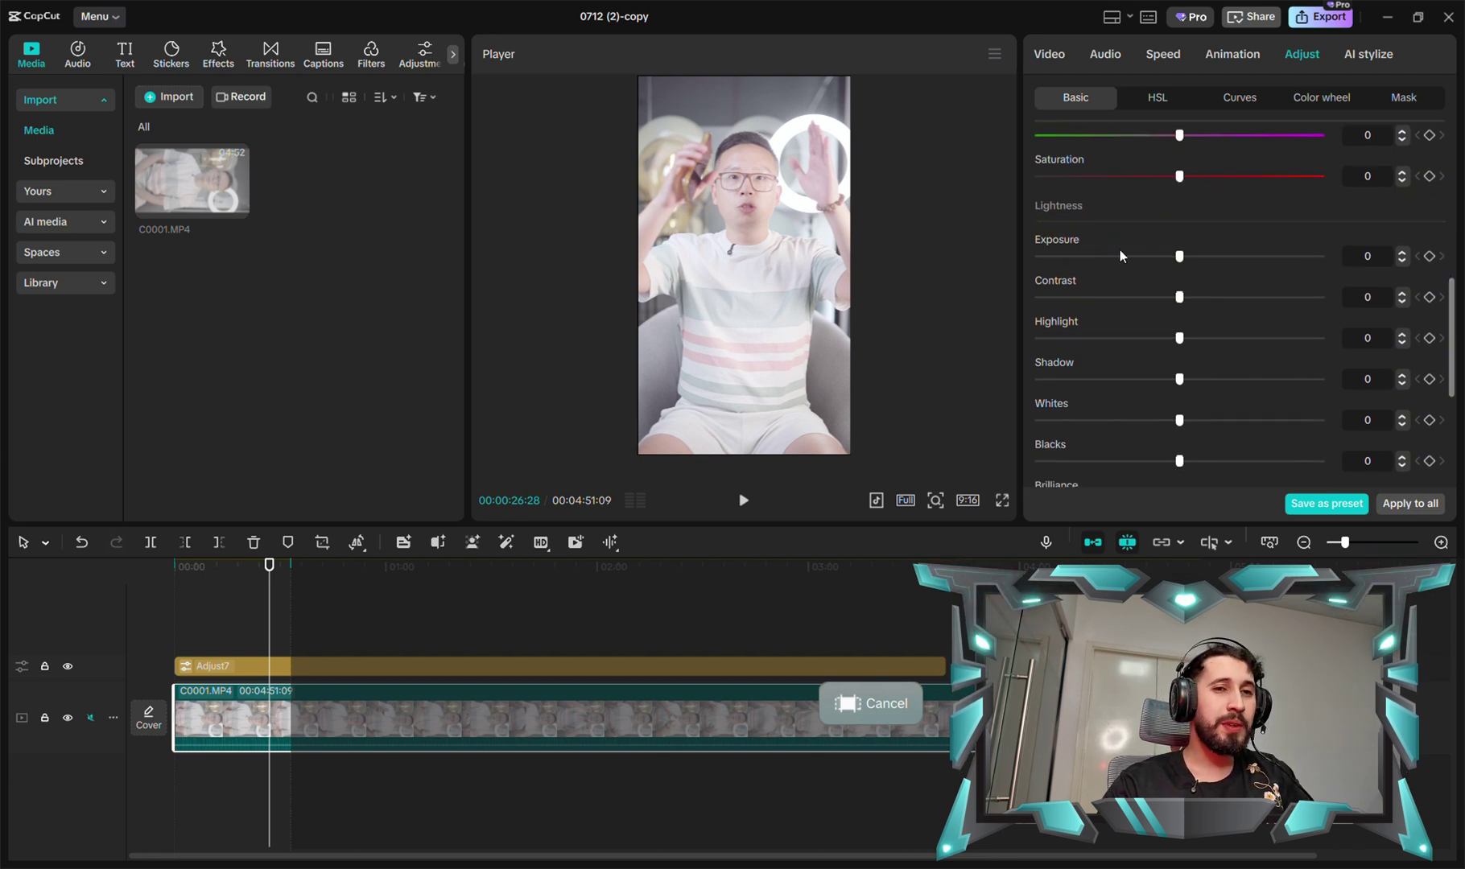
pyautogui.scroll(-2, 1113, 305)
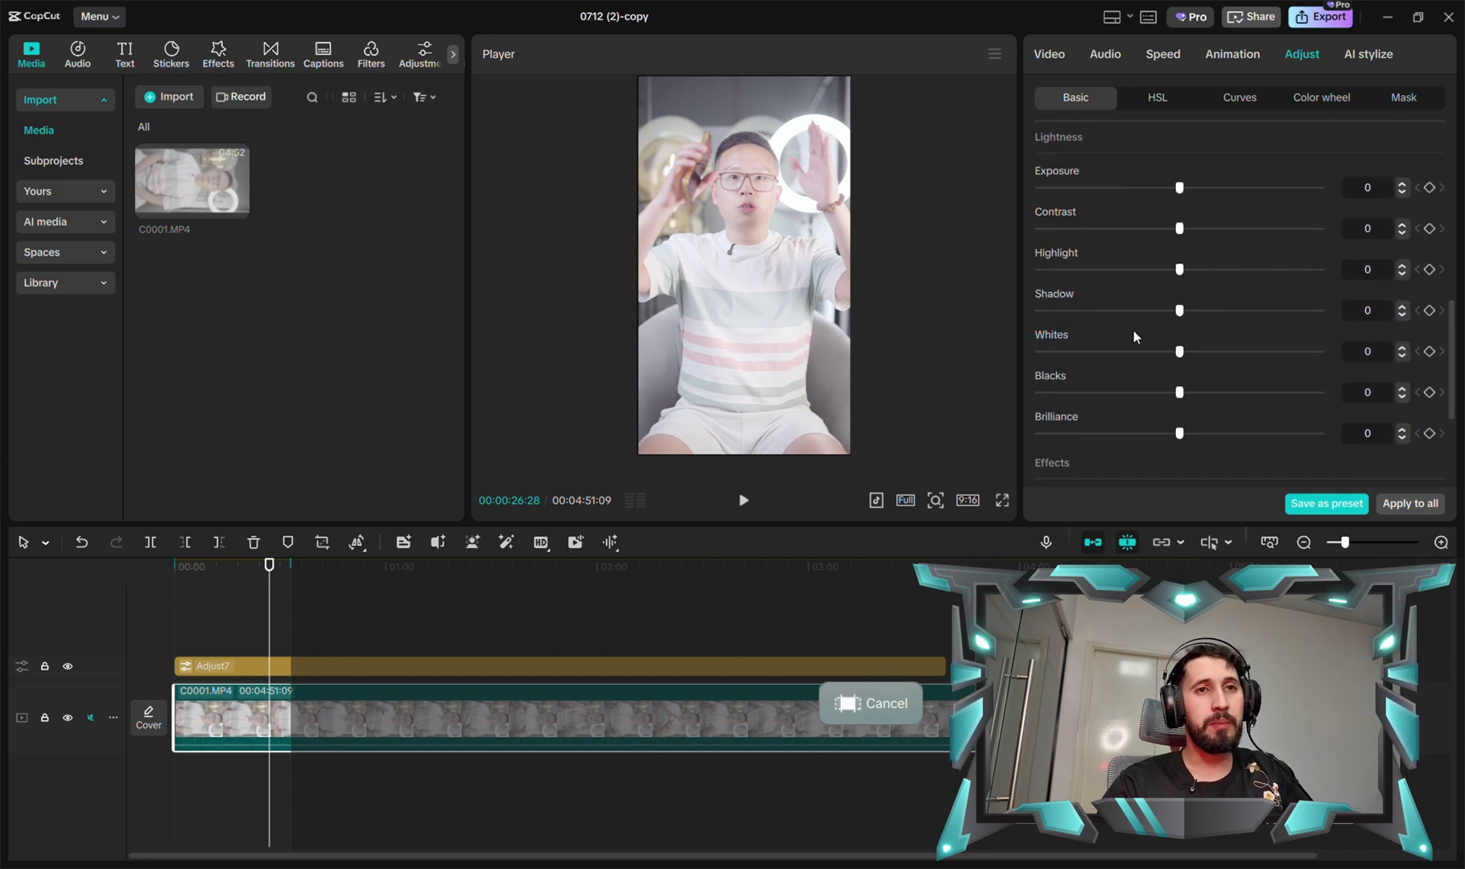
pyautogui.scroll(-2, 1151, 339)
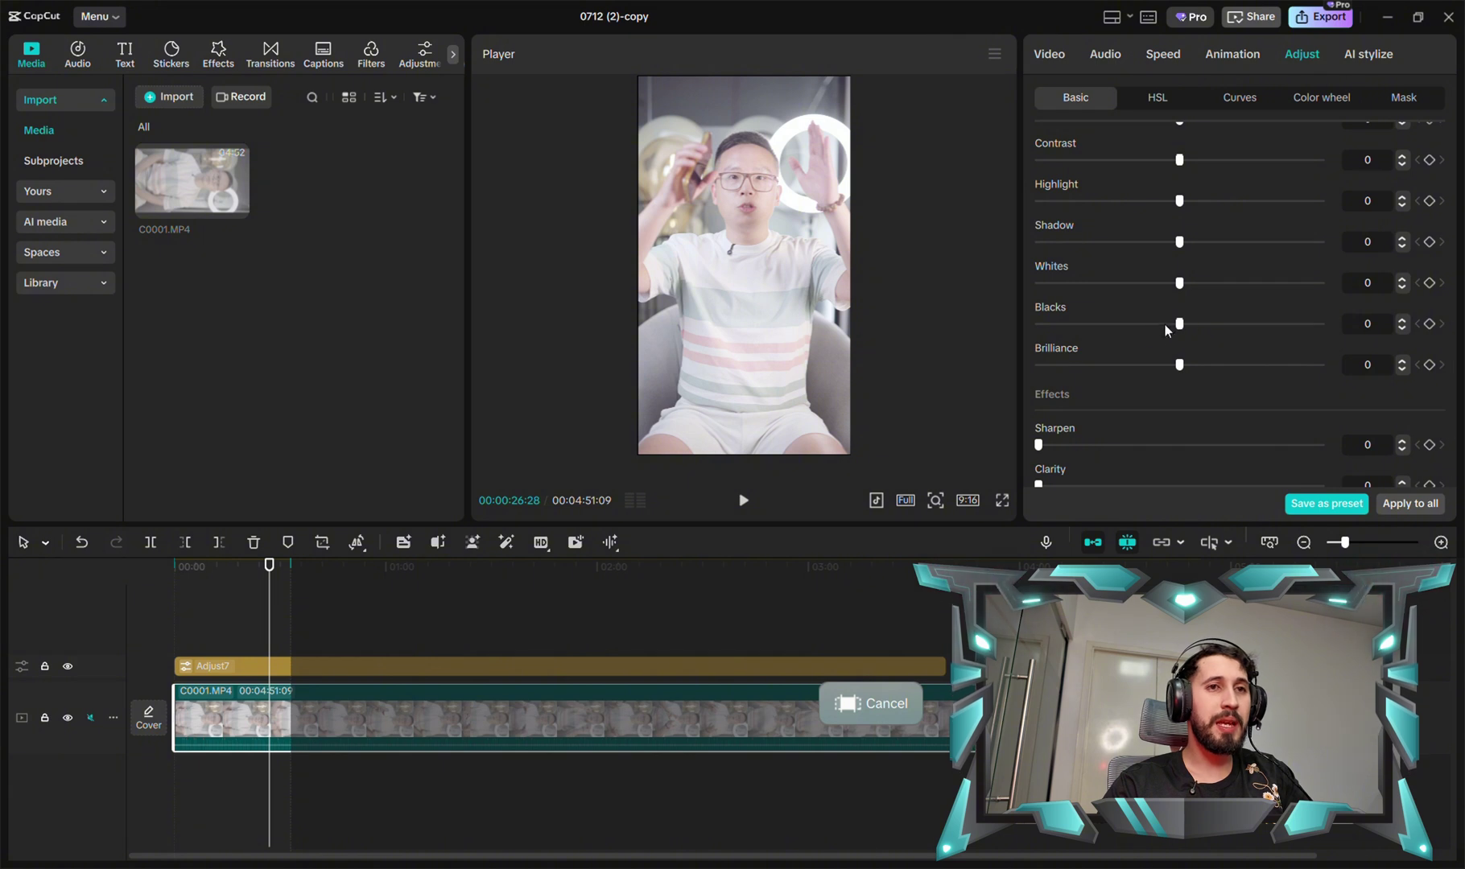
pyautogui.scroll(-2, 1161, 369)
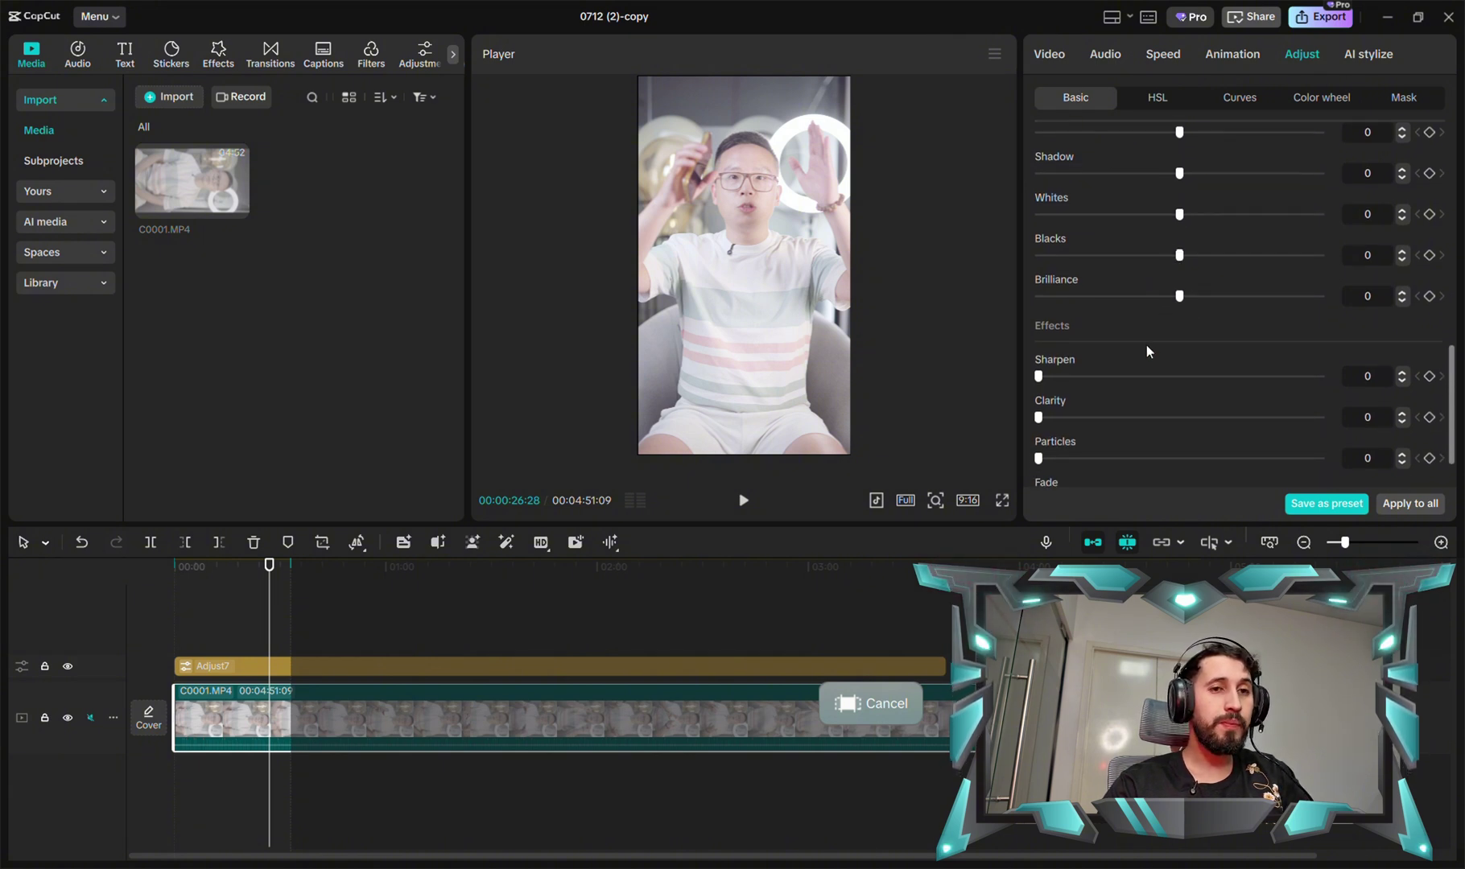
pyautogui.scroll(1, 1143, 351)
pyautogui.scroll(-1, 1268, 320)
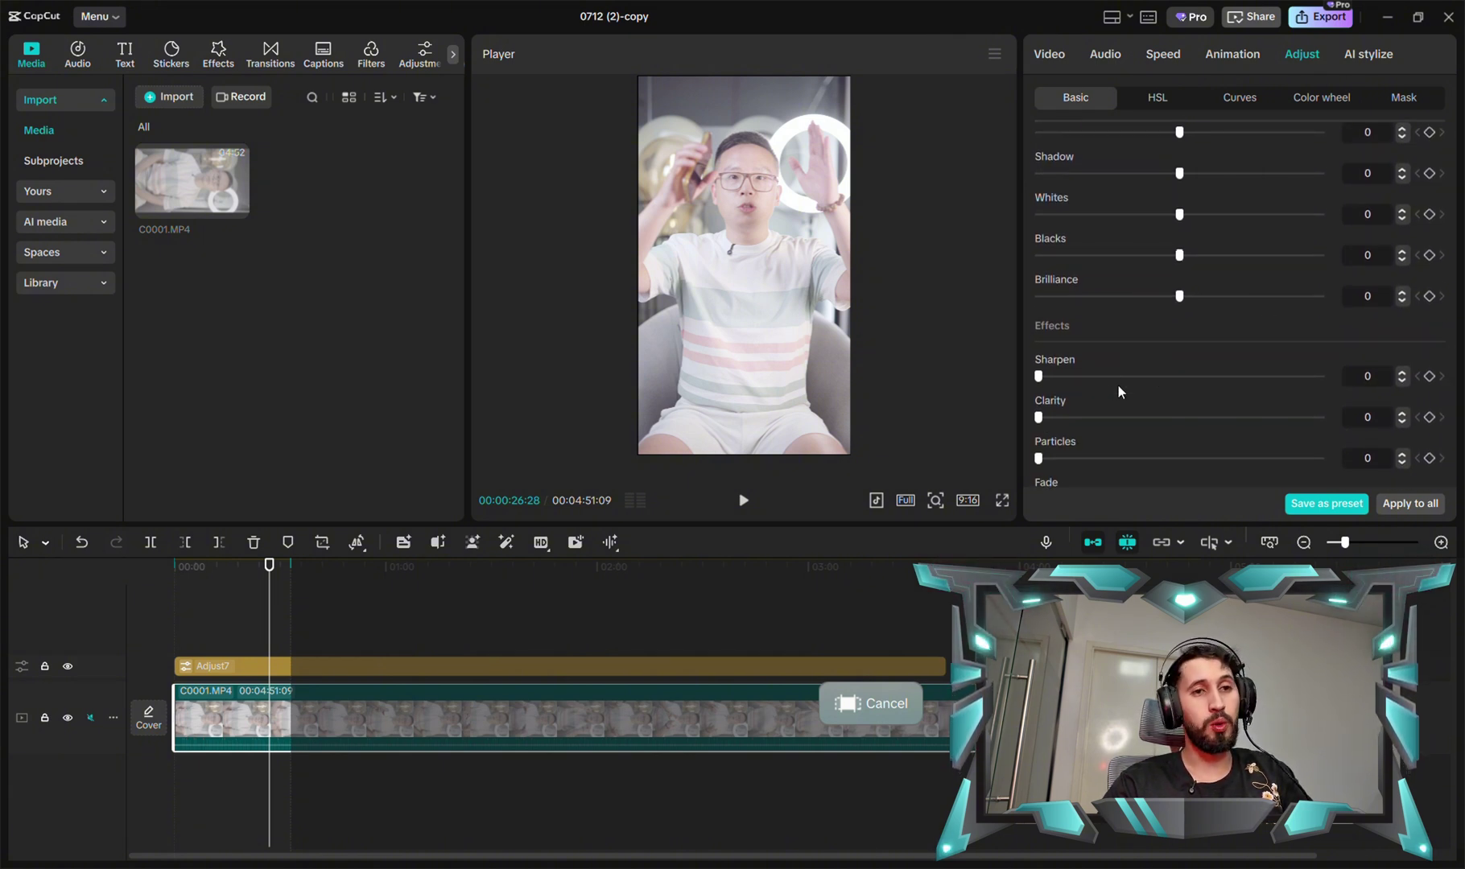
pyautogui.scroll(2, 1119, 387)
pyautogui.scroll(-3, 1121, 369)
pyautogui.scroll(10, 1121, 370)
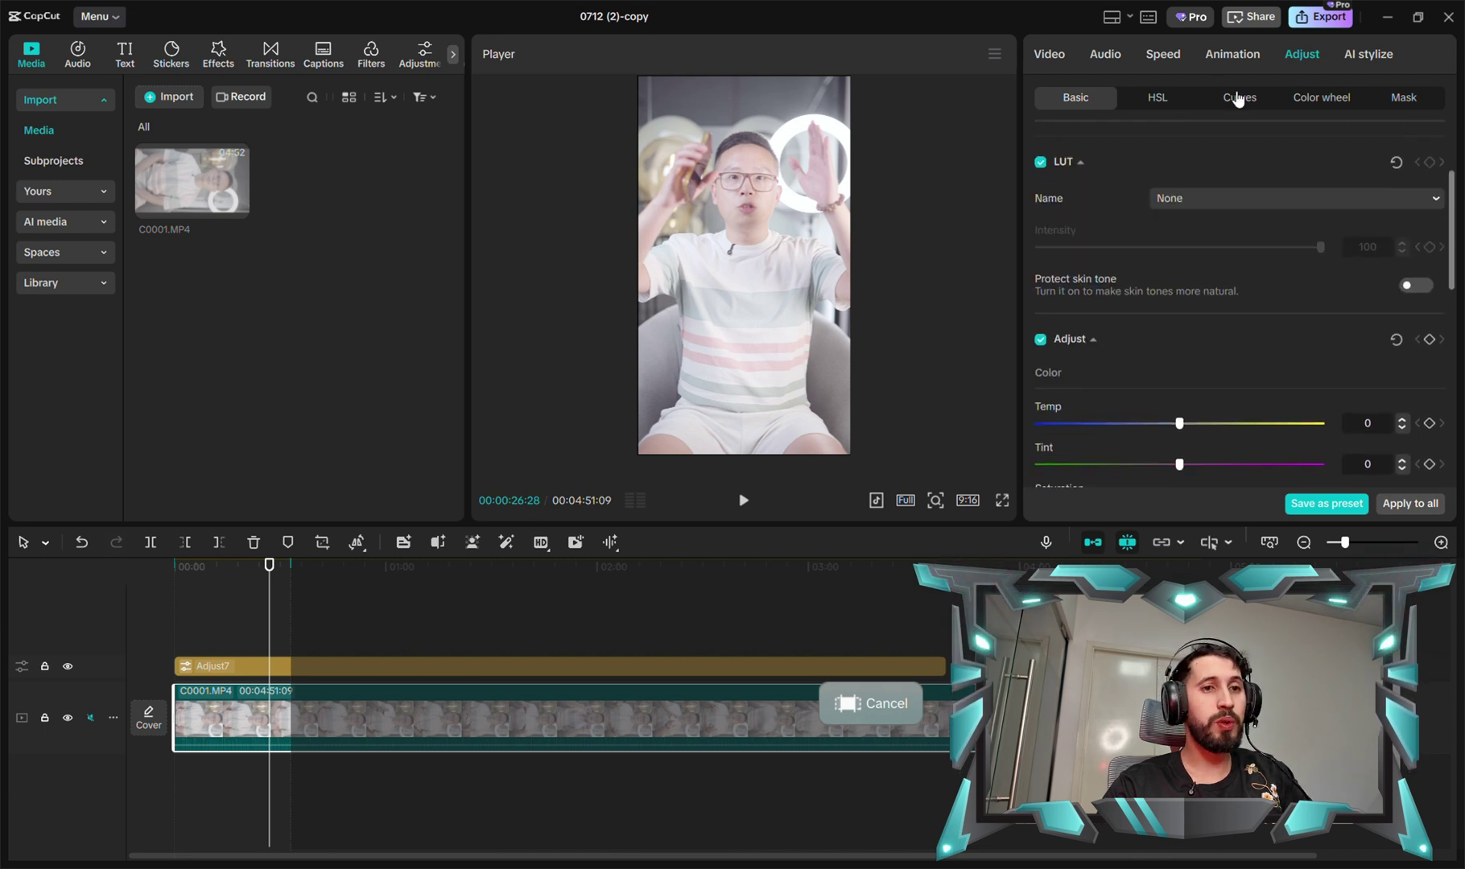
pyautogui.click(1238, 99)
pyautogui.scroll(-3, 1082, 351)
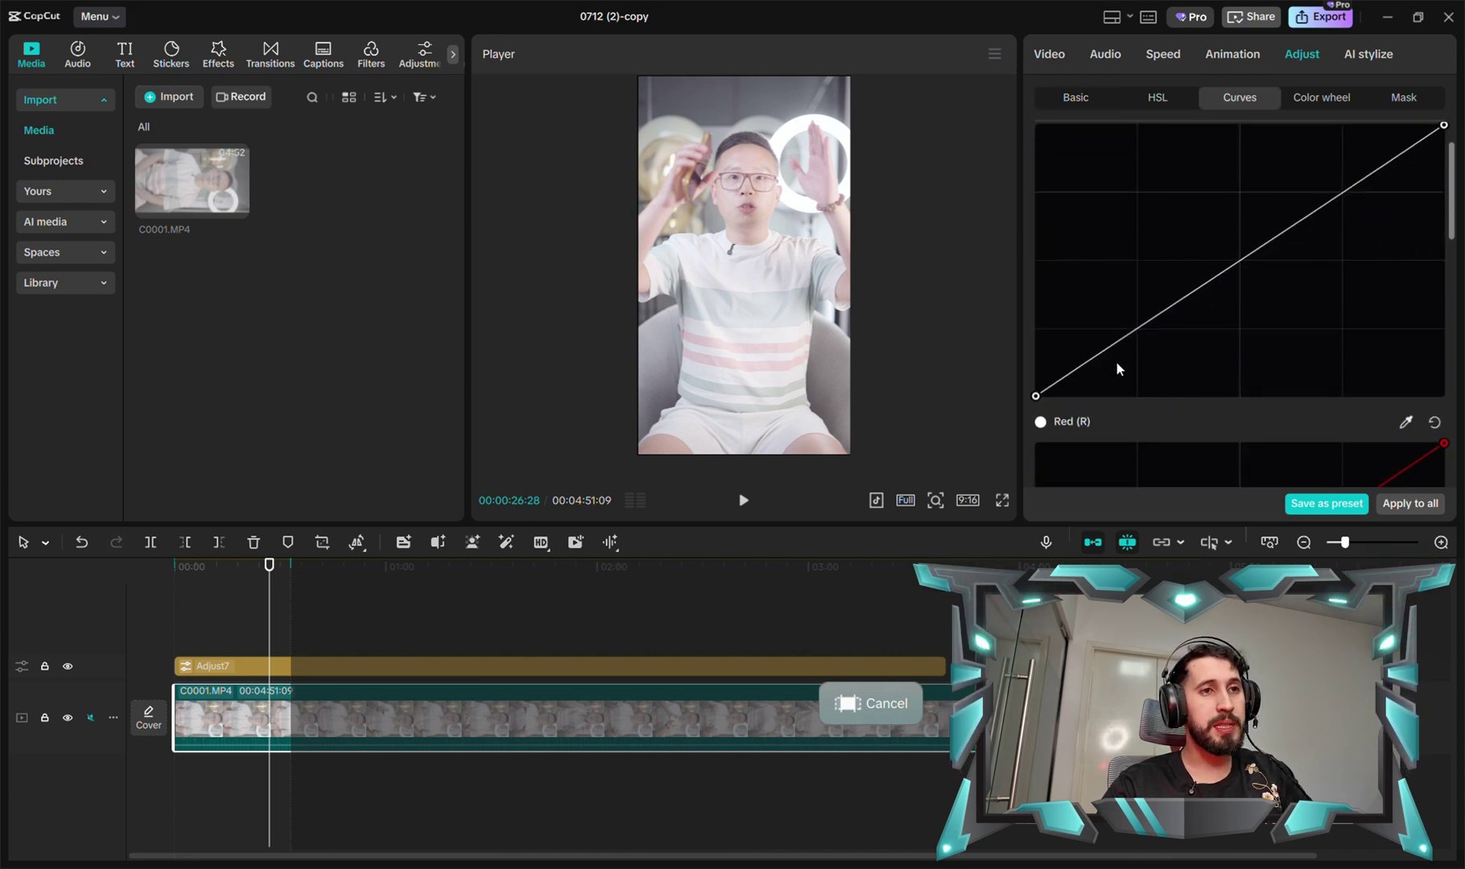
pyautogui.scroll(3, 1116, 362)
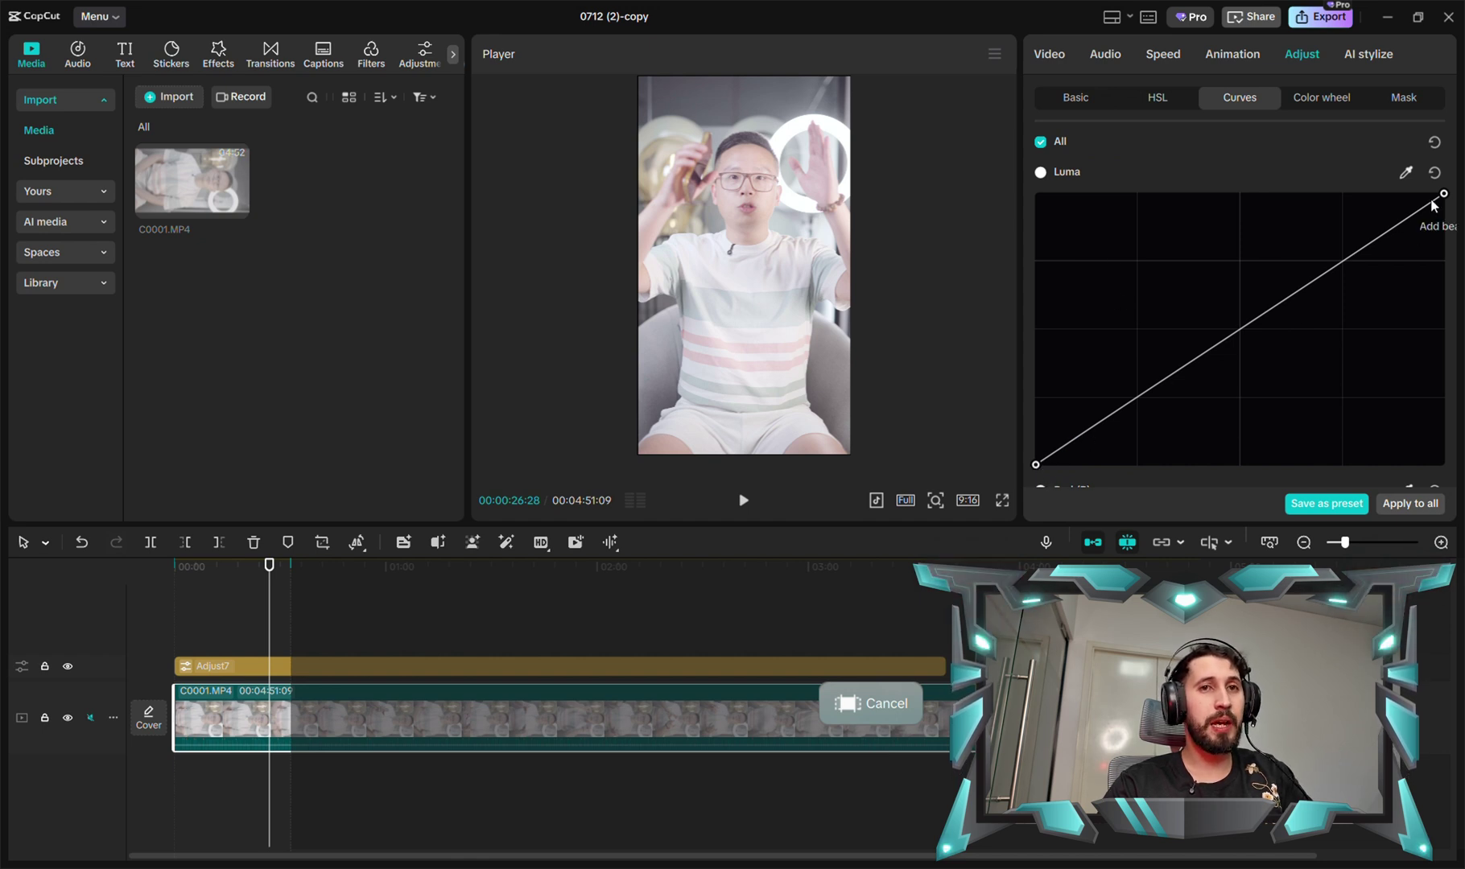
pyautogui.moveTo(1442, 195); pyautogui.dragTo(1430, 204)
pyautogui.click(1434, 172)
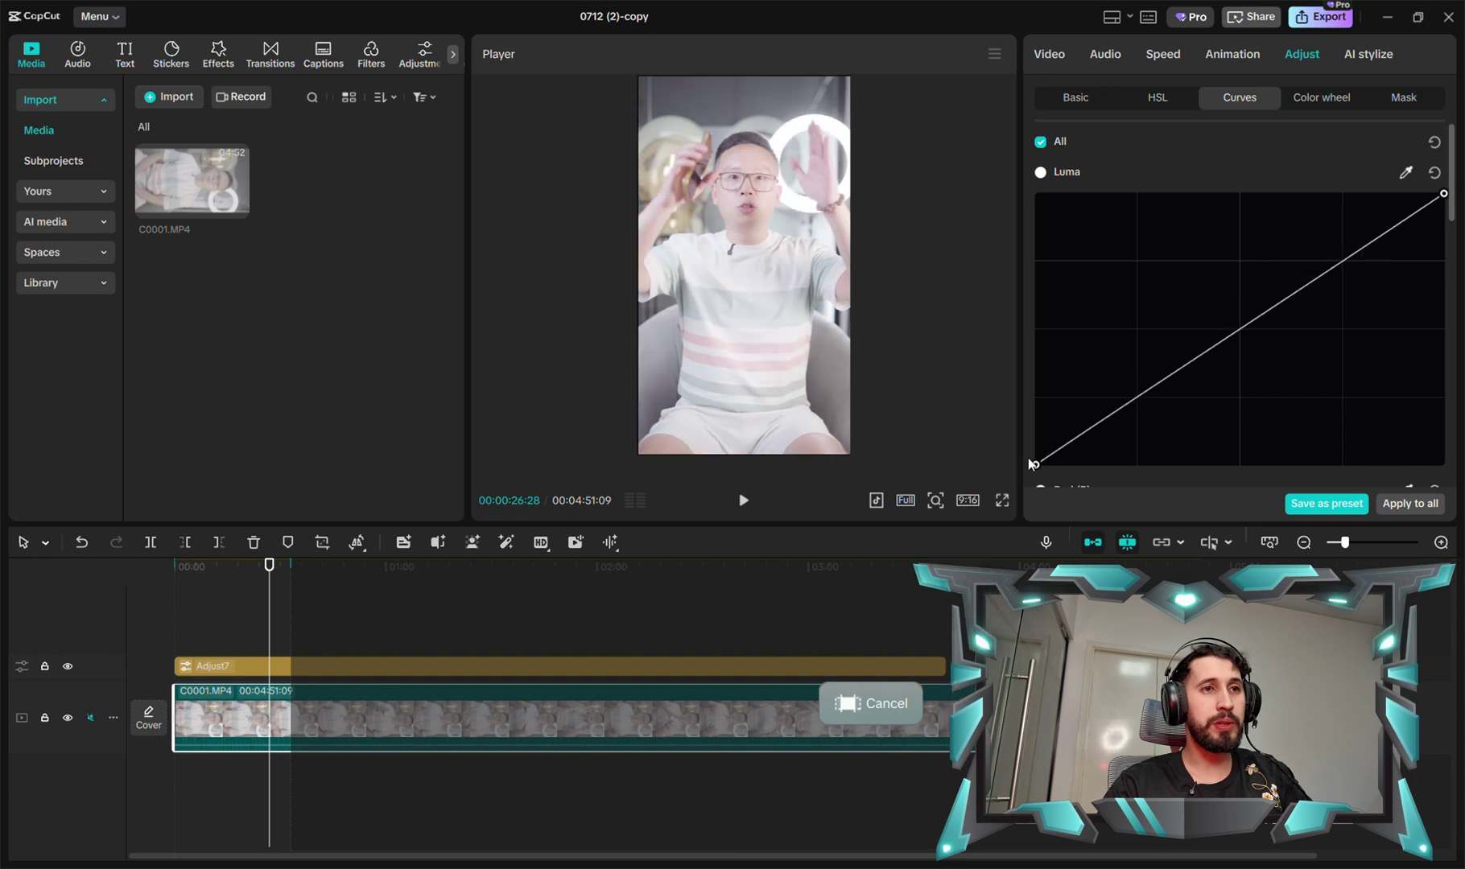
pyautogui.moveTo(1033, 464)
pyautogui.mouseDown()
pyautogui.moveTo(1112, 478)
pyautogui.moveTo(1035, 476)
pyautogui.mouseUp()
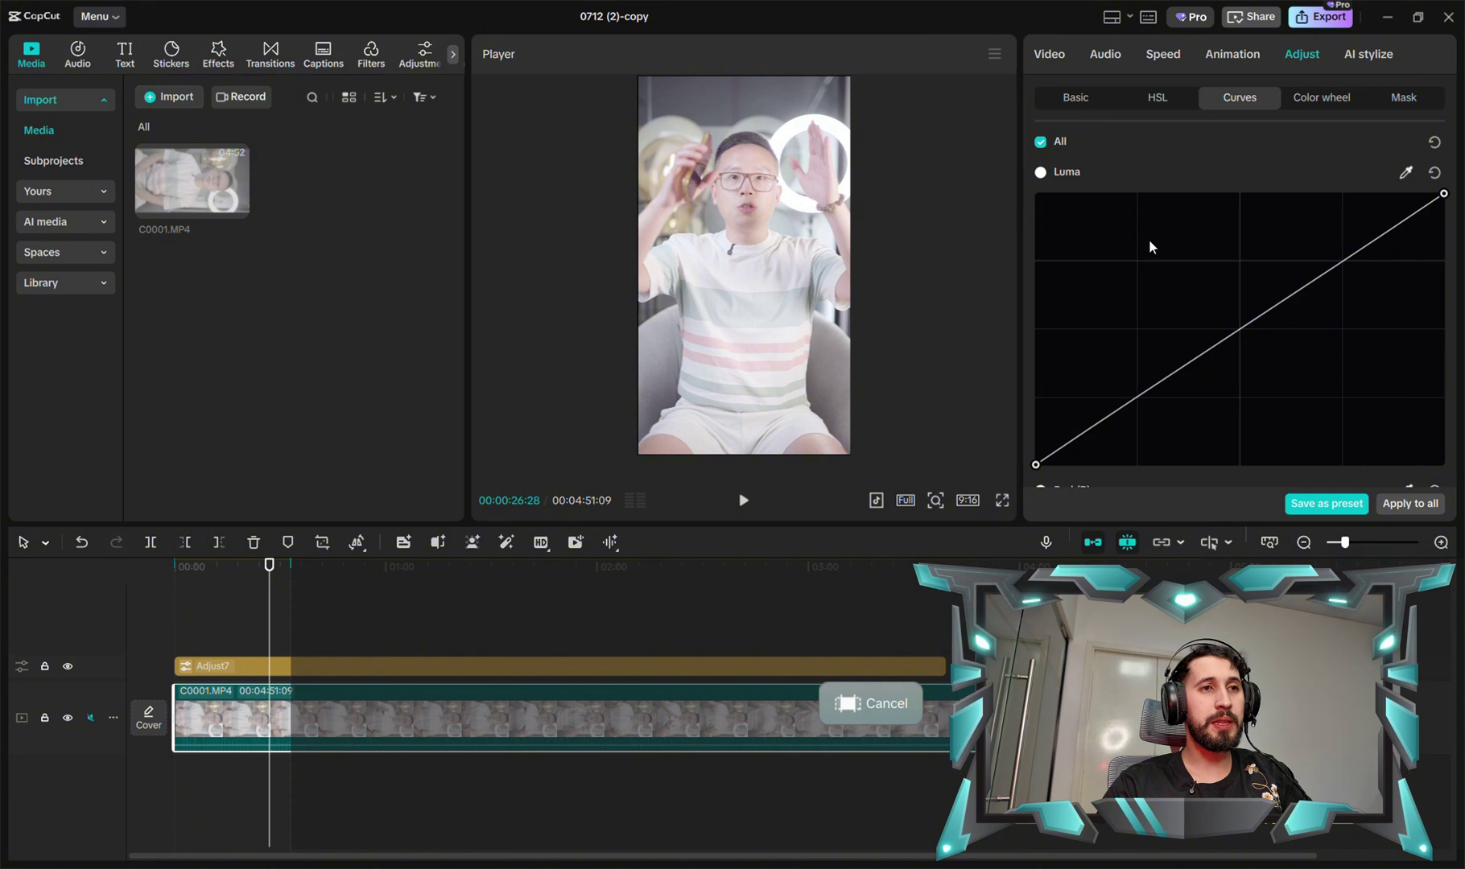
pyautogui.click(1087, 103)
pyautogui.scroll(-1, 1103, 278)
pyautogui.scroll(1, 1142, 264)
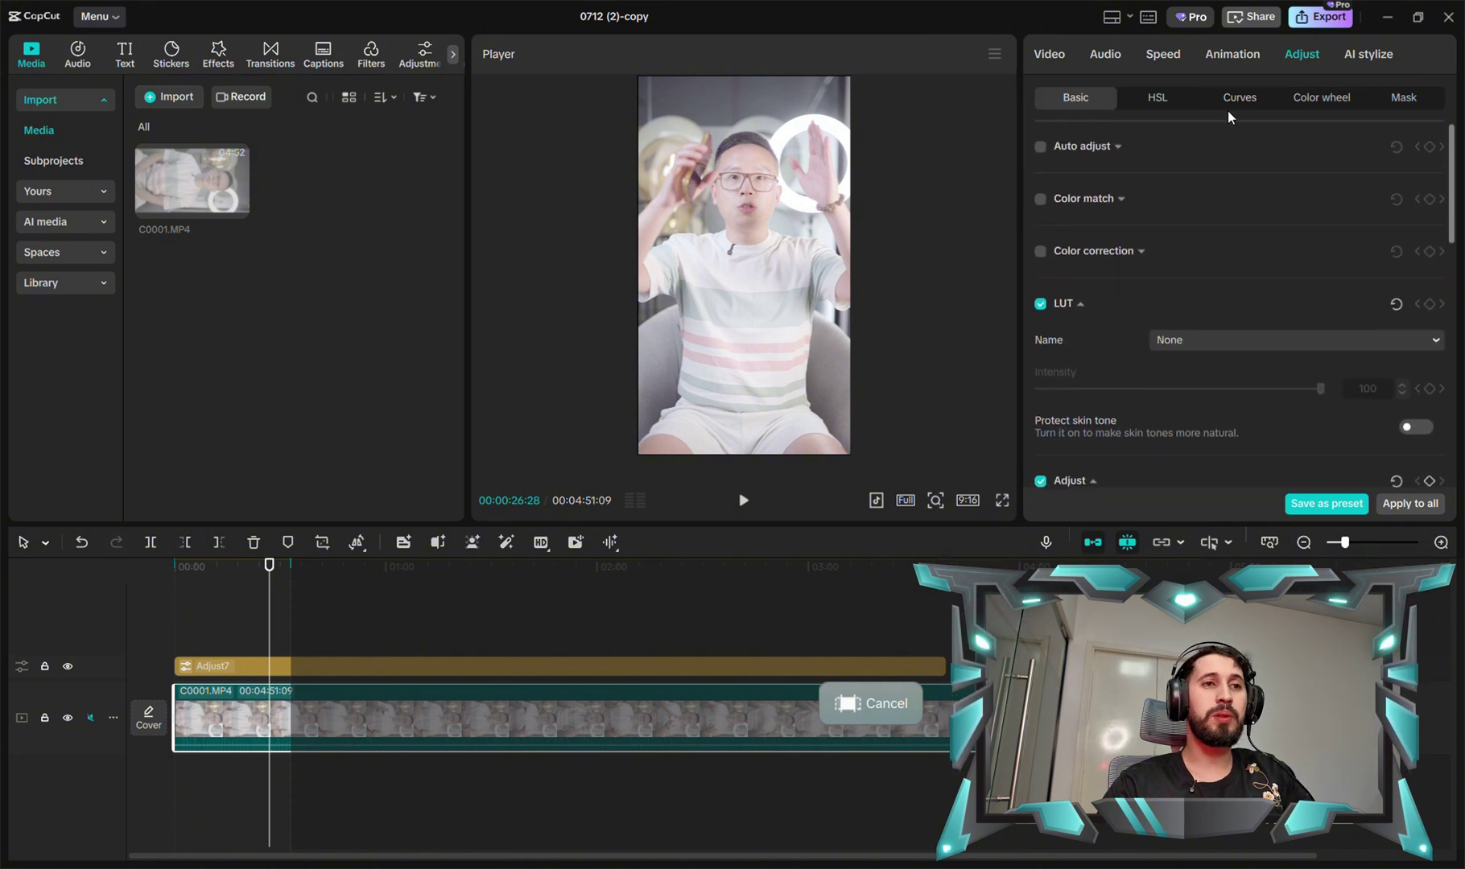
# Step: On the clip's Luma curve, move the black point inward by almost a quarter and lower the white point slightly, comparing with curves off and on
pyautogui.click(1230, 101)
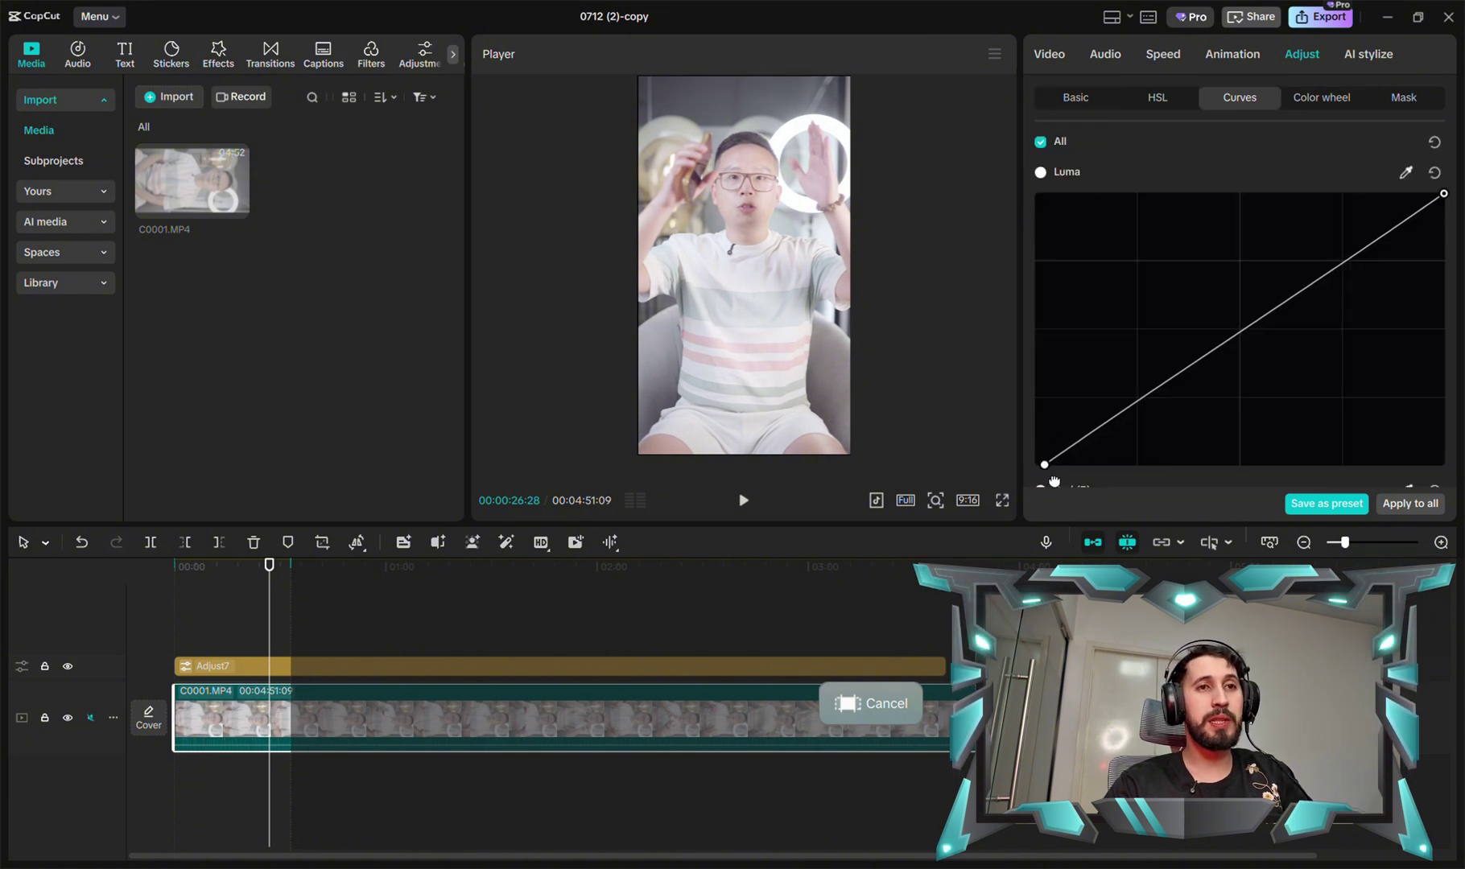
pyautogui.moveTo(1054, 480); pyautogui.dragTo(1133, 491)
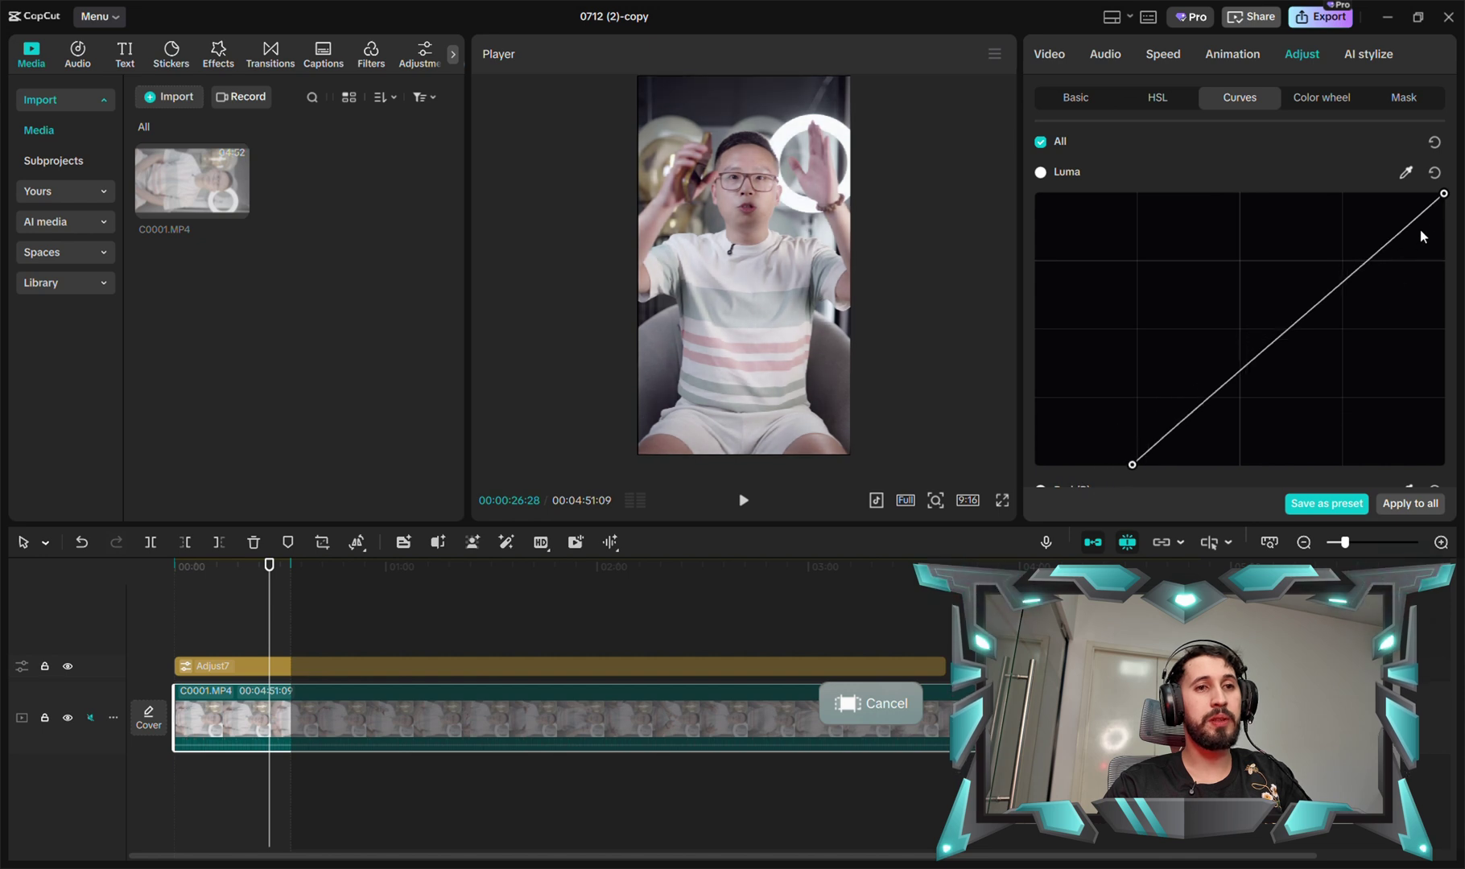
pyautogui.moveTo(1443, 194); pyautogui.dragTo(1445, 228)
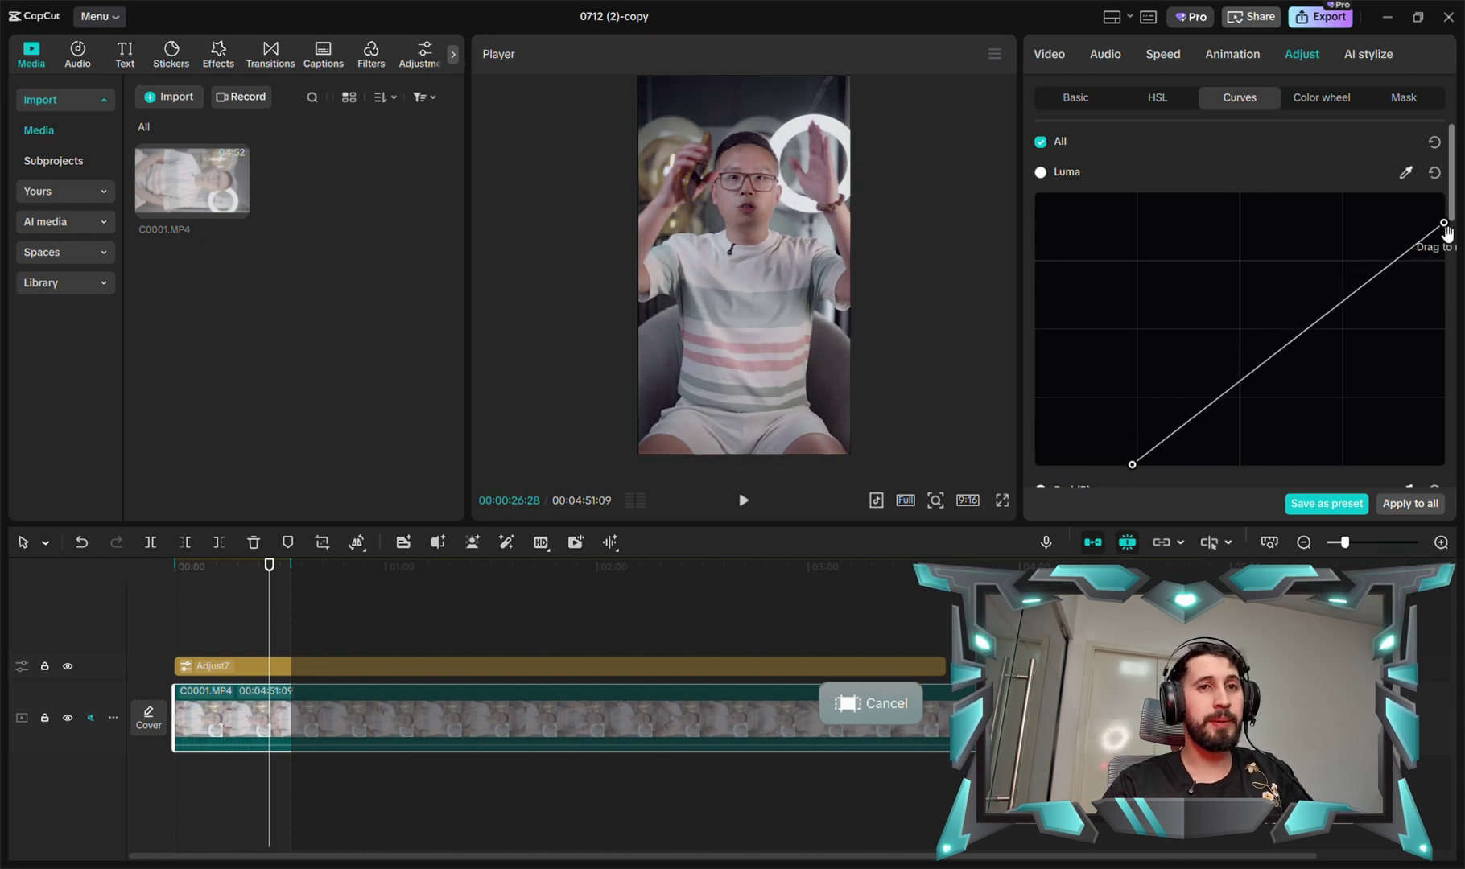
pyautogui.click(1043, 142)
pyautogui.click(1043, 142)
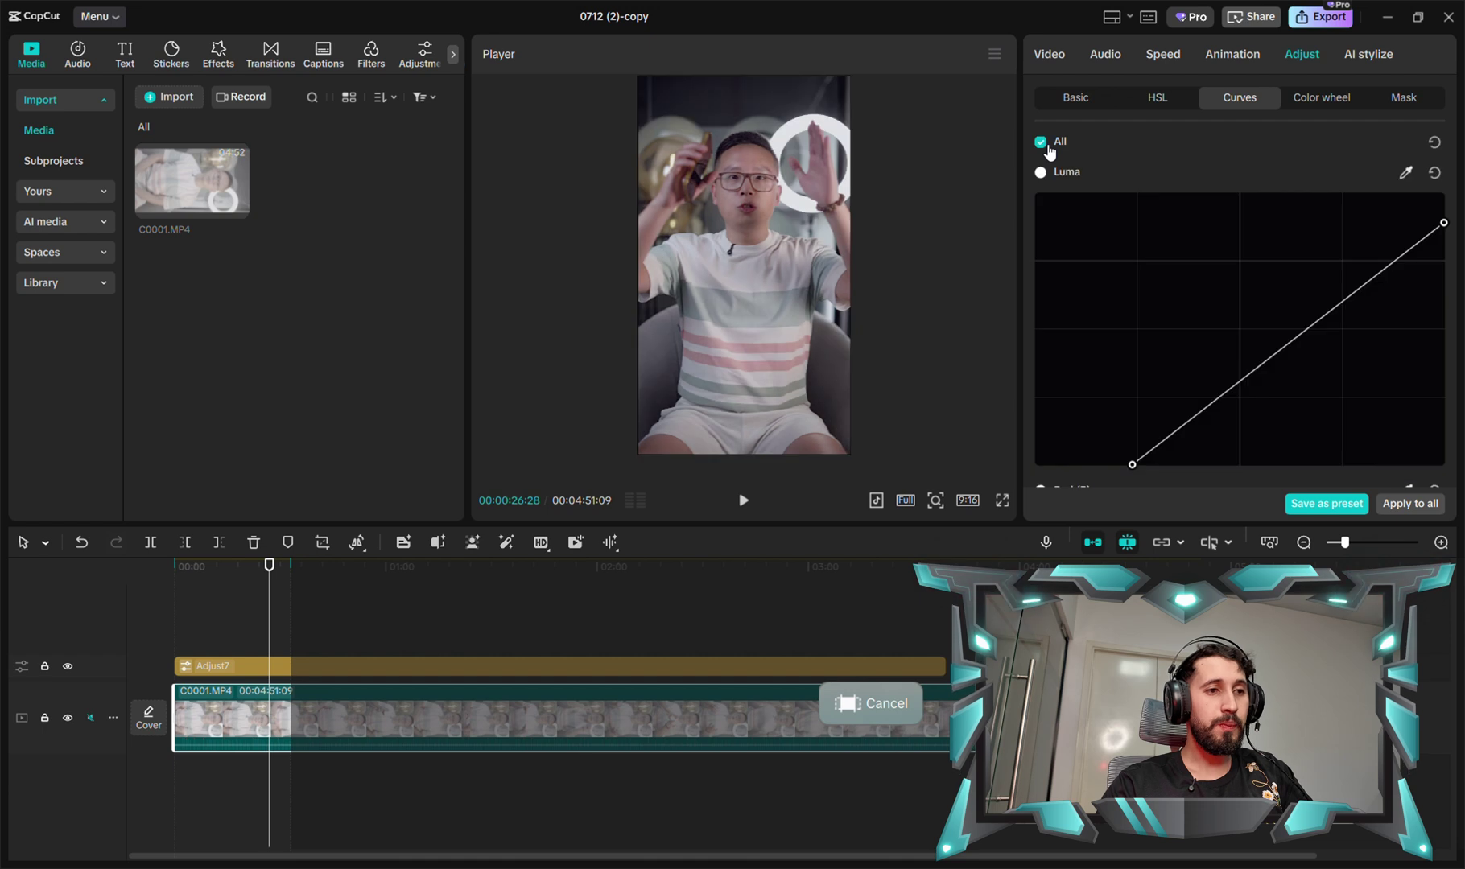
pyautogui.click(1046, 145)
pyautogui.click(1046, 145)
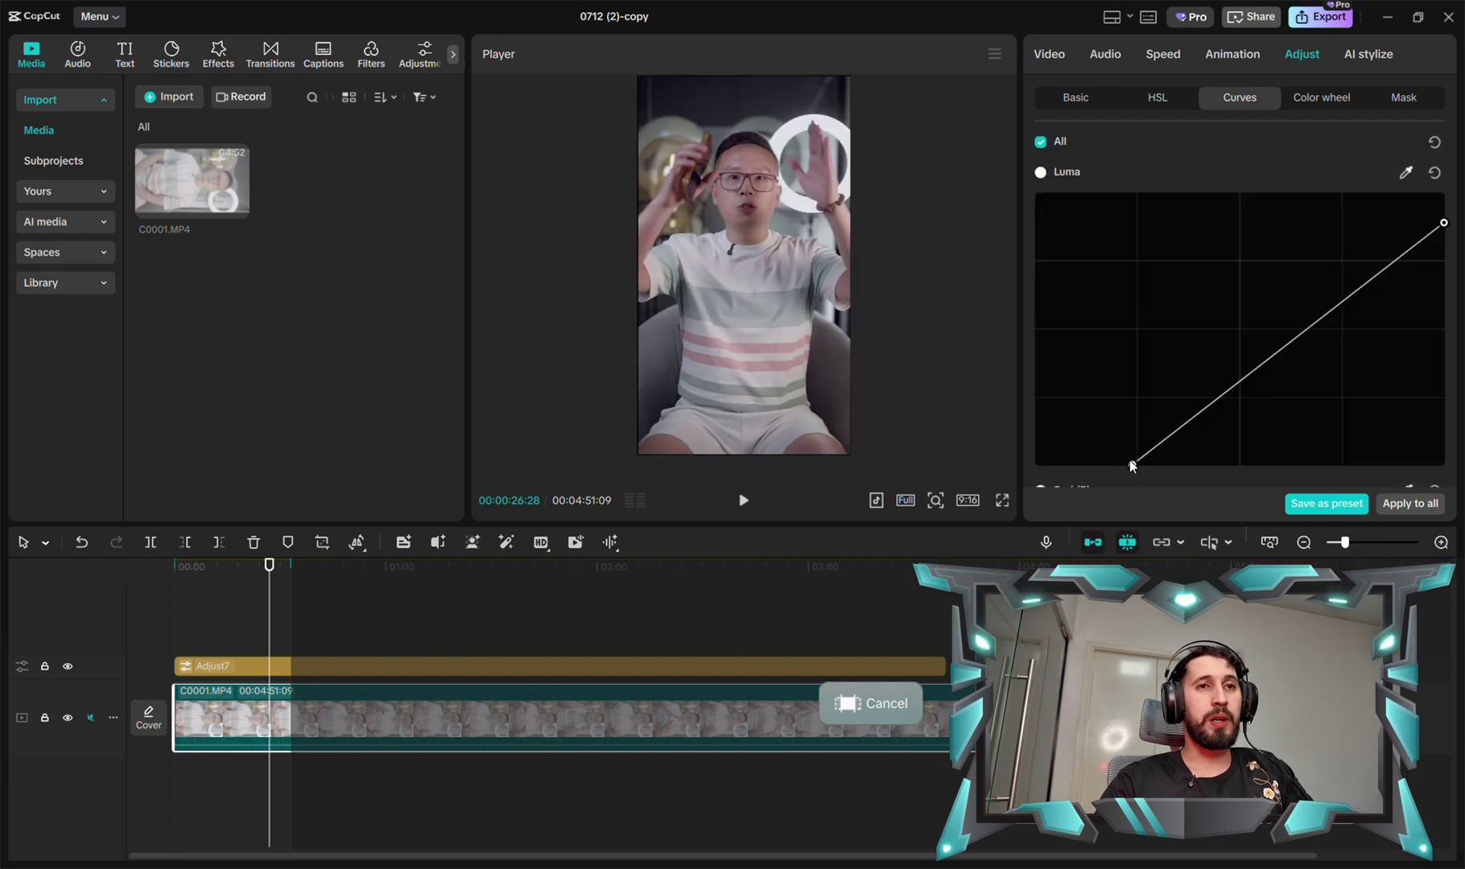
# Step: Ease the Luma curve's black point slightly back outward and set the C0001.MP4 clip's Temp to 6
pyautogui.moveTo(1130, 463); pyautogui.dragTo(1118, 464)
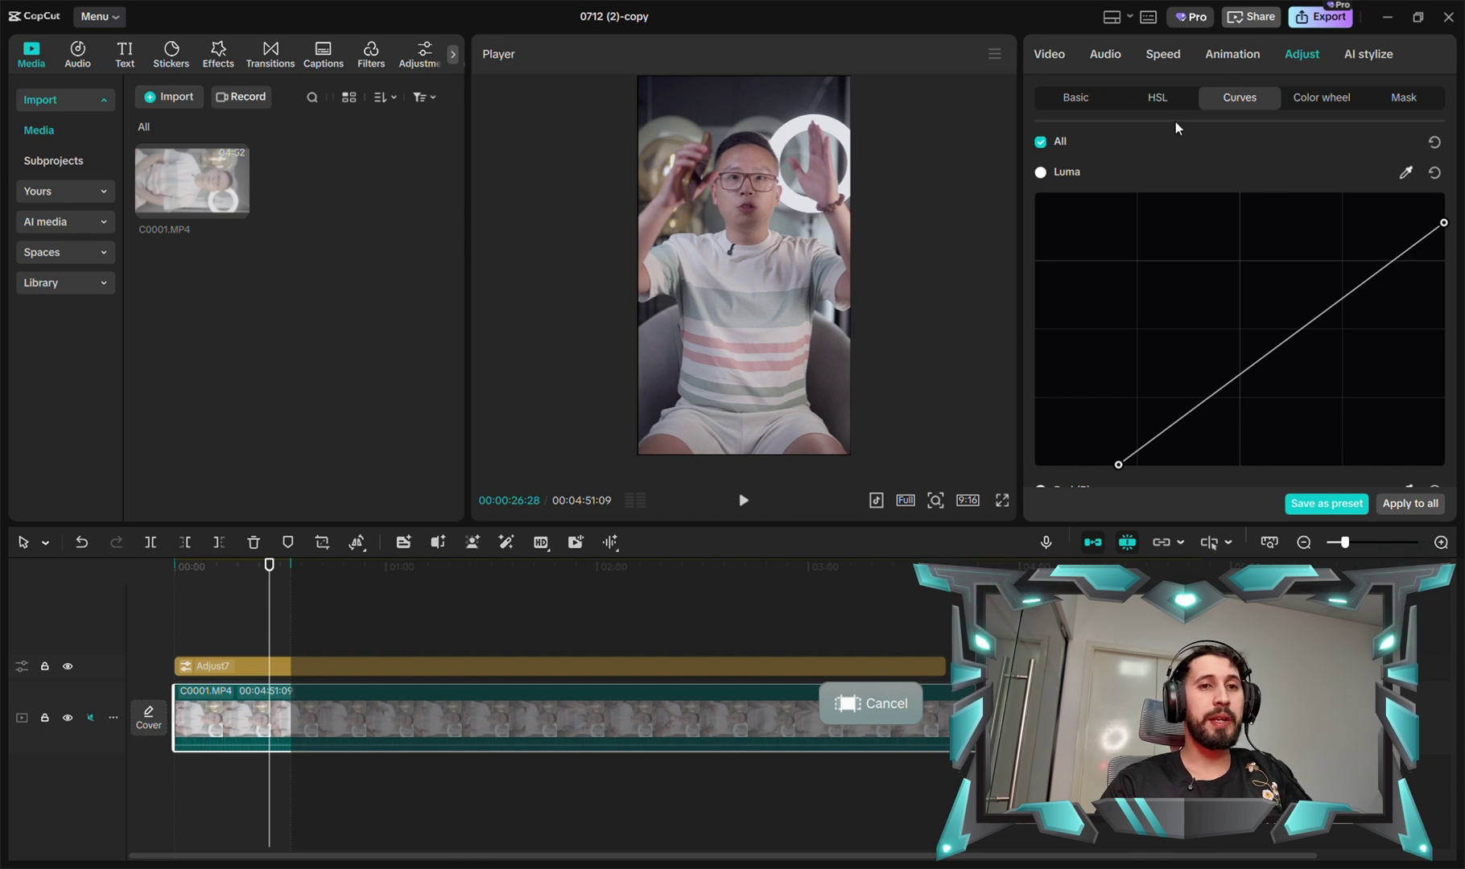
pyautogui.click(1083, 100)
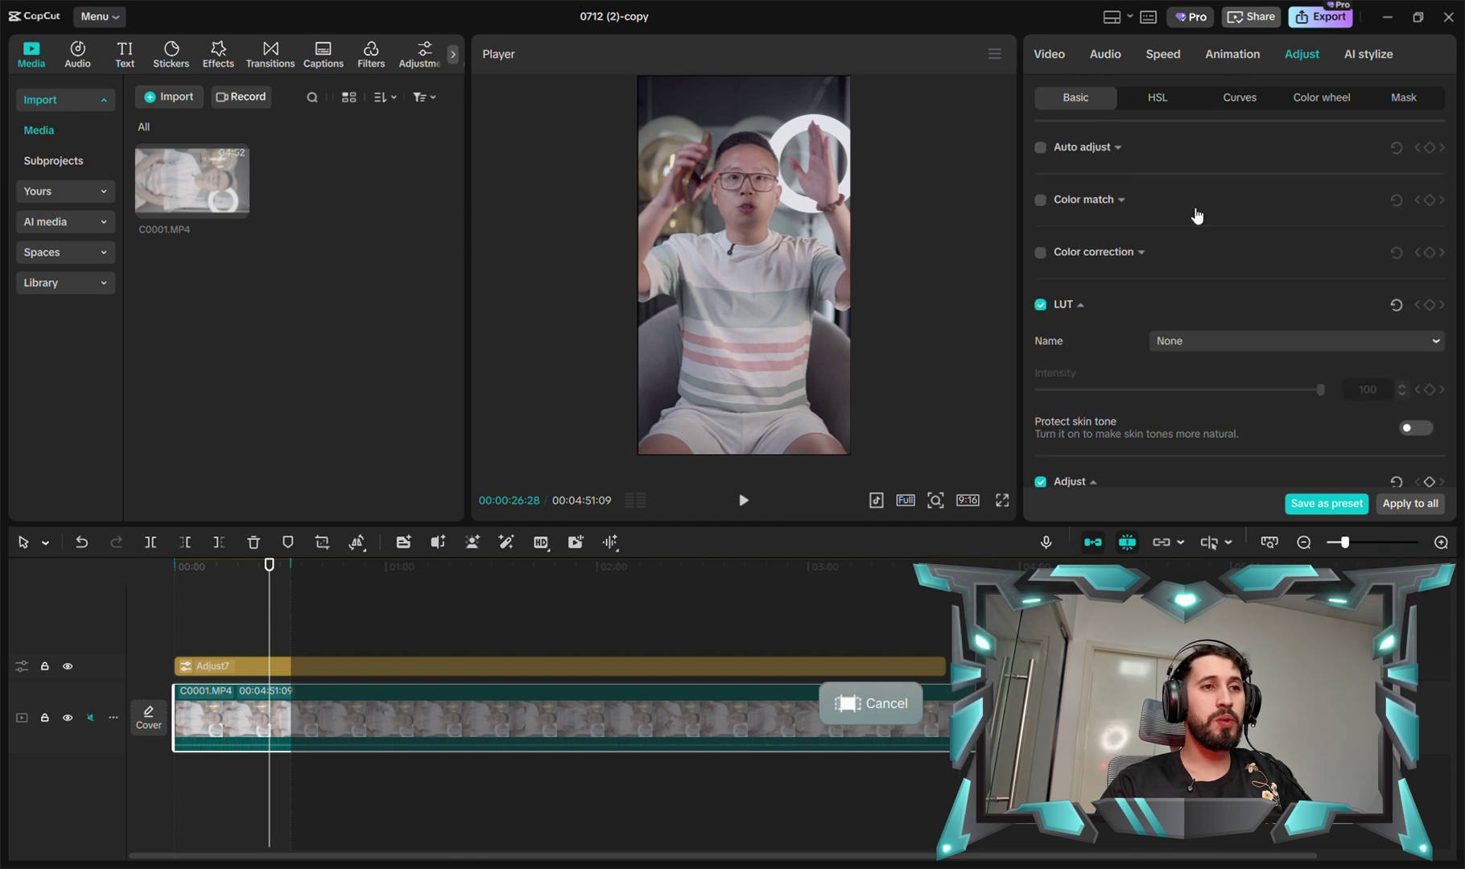
pyautogui.scroll(-5, 1198, 216)
pyautogui.scroll(-3, 1191, 211)
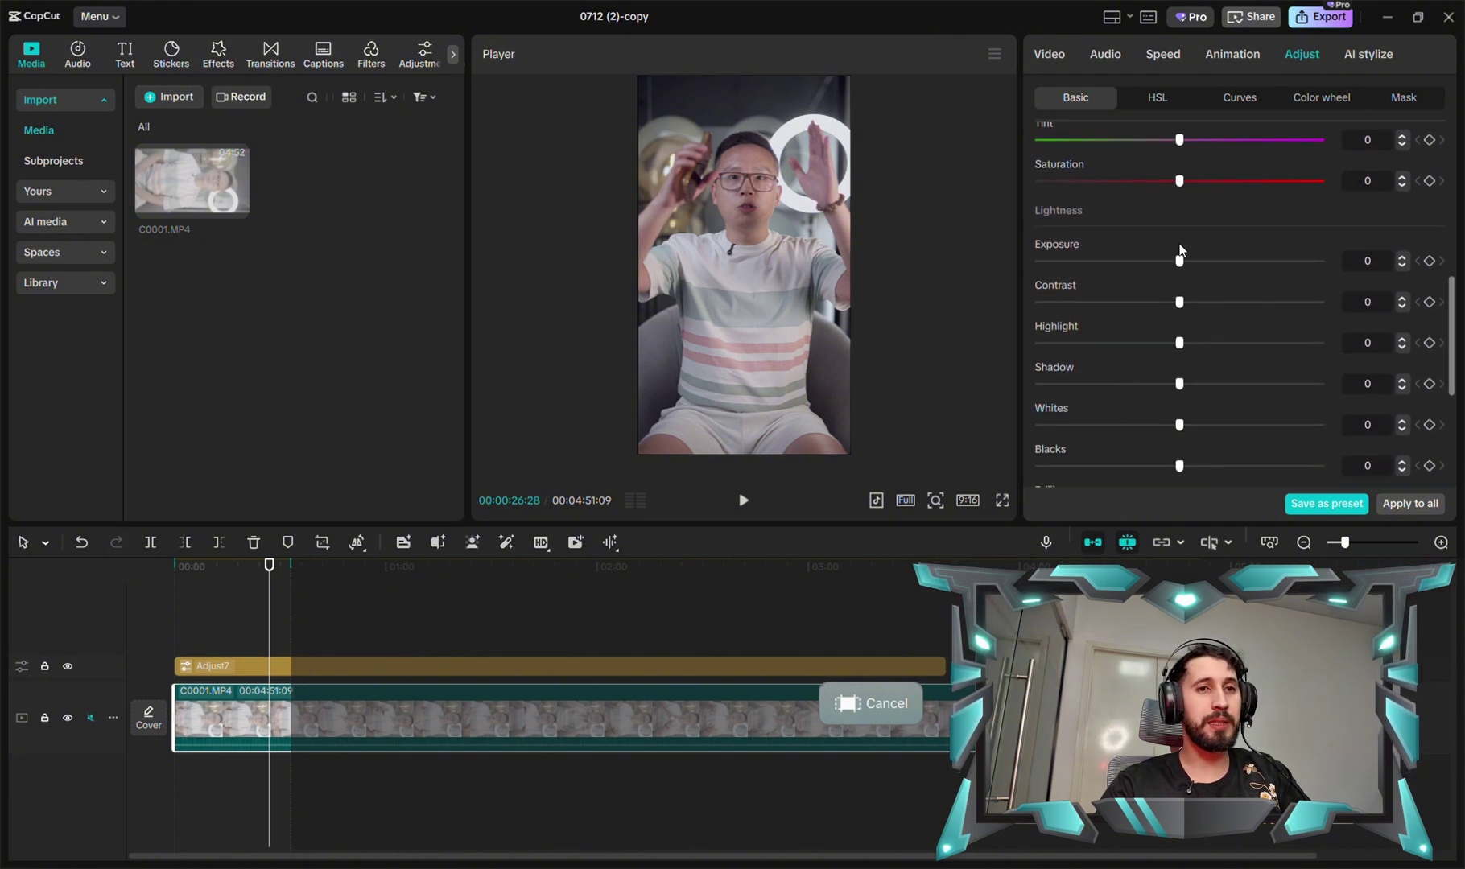
pyautogui.scroll(6, 1179, 258)
pyautogui.scroll(-3, 1189, 282)
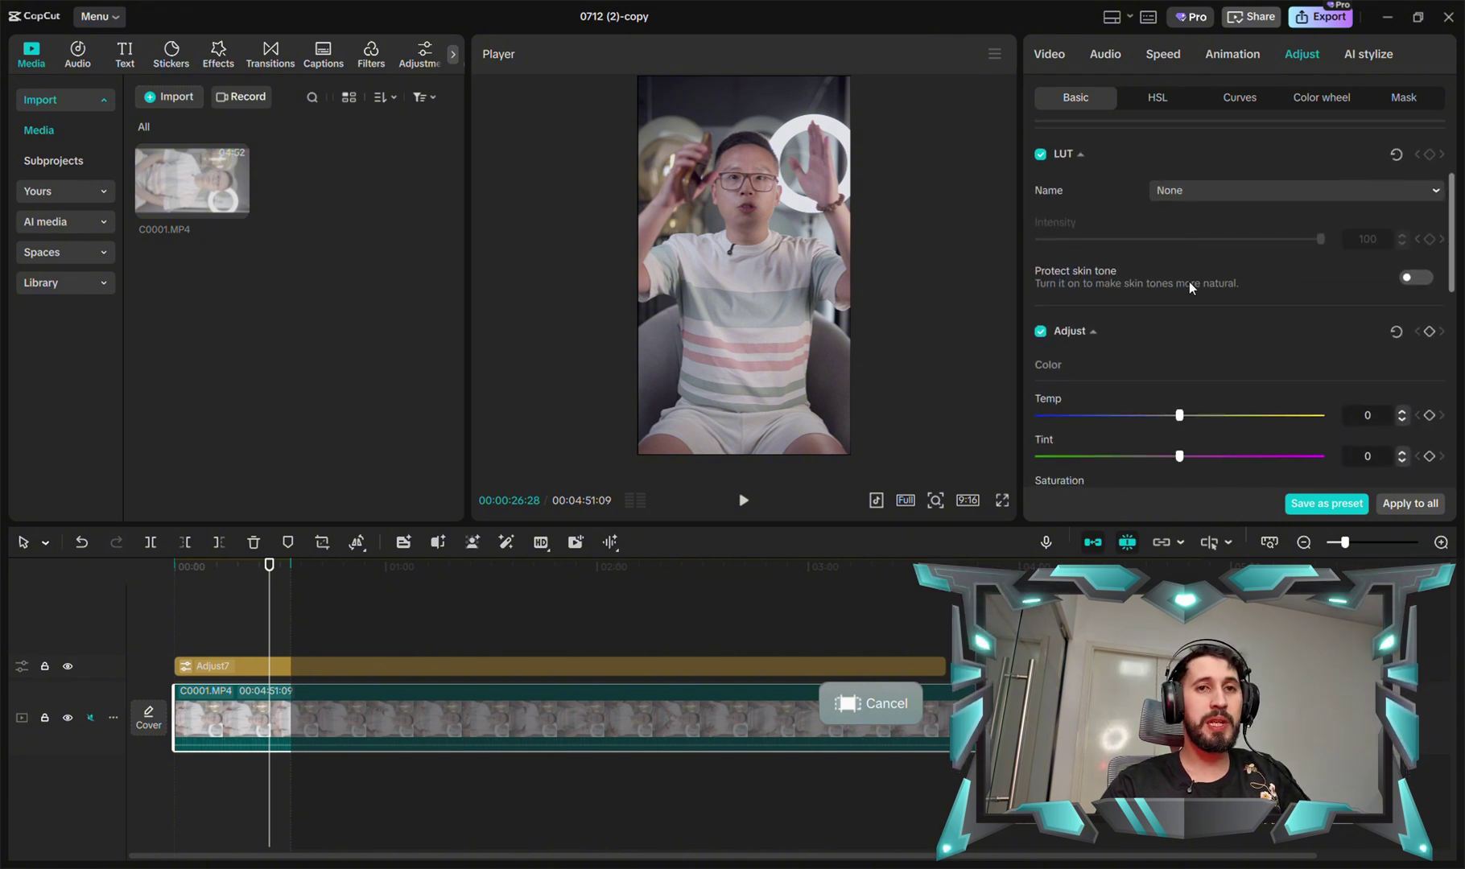
pyautogui.click(1403, 342)
pyautogui.click(1402, 343)
pyautogui.click(1402, 343)
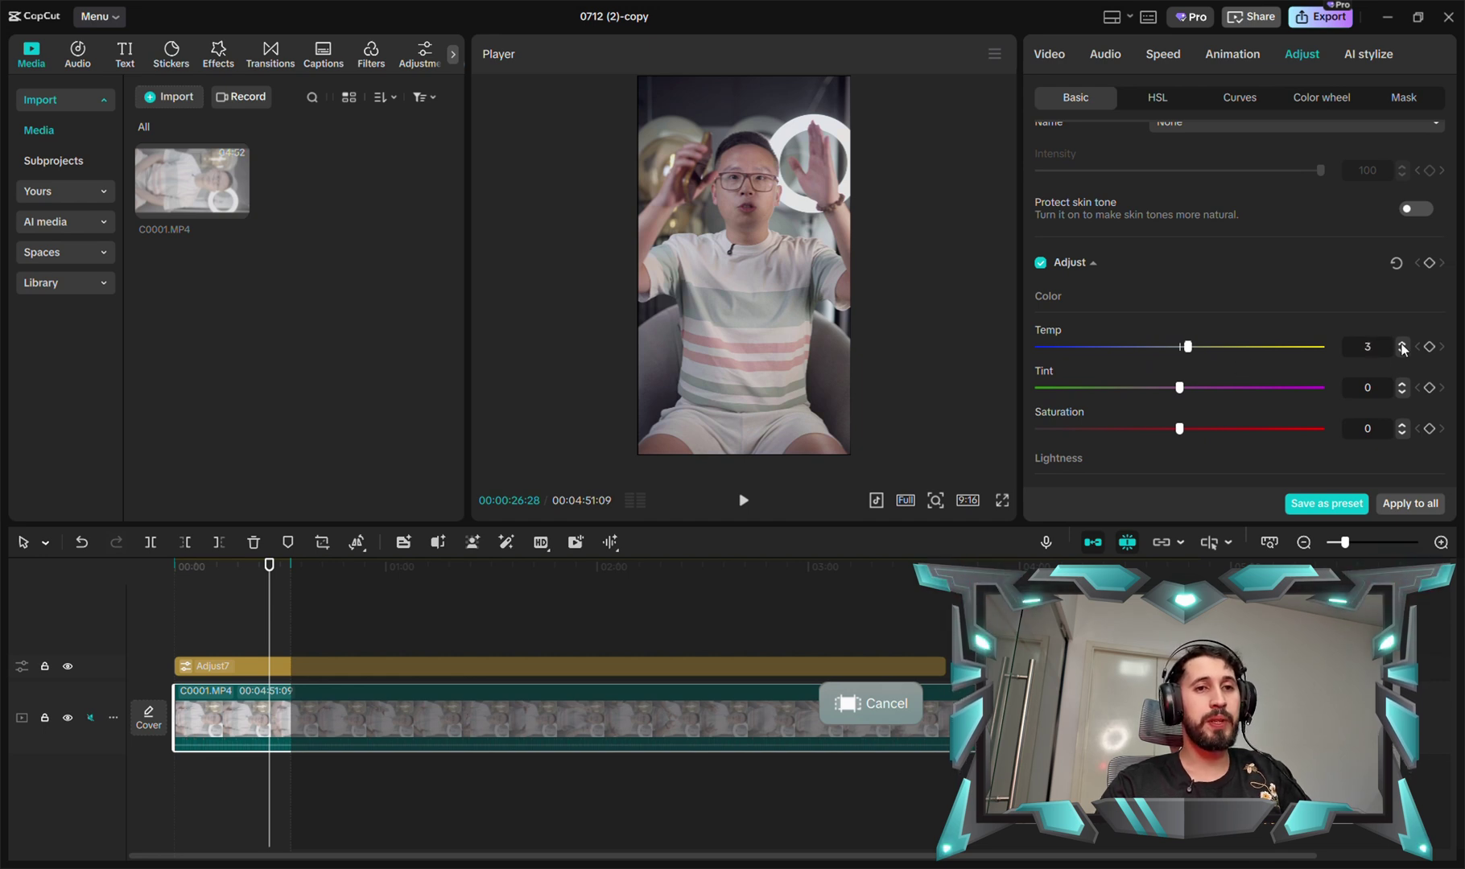
pyautogui.scroll(-2, 1276, 361)
pyautogui.click(1403, 275)
pyautogui.click(1402, 274)
pyautogui.click(1402, 275)
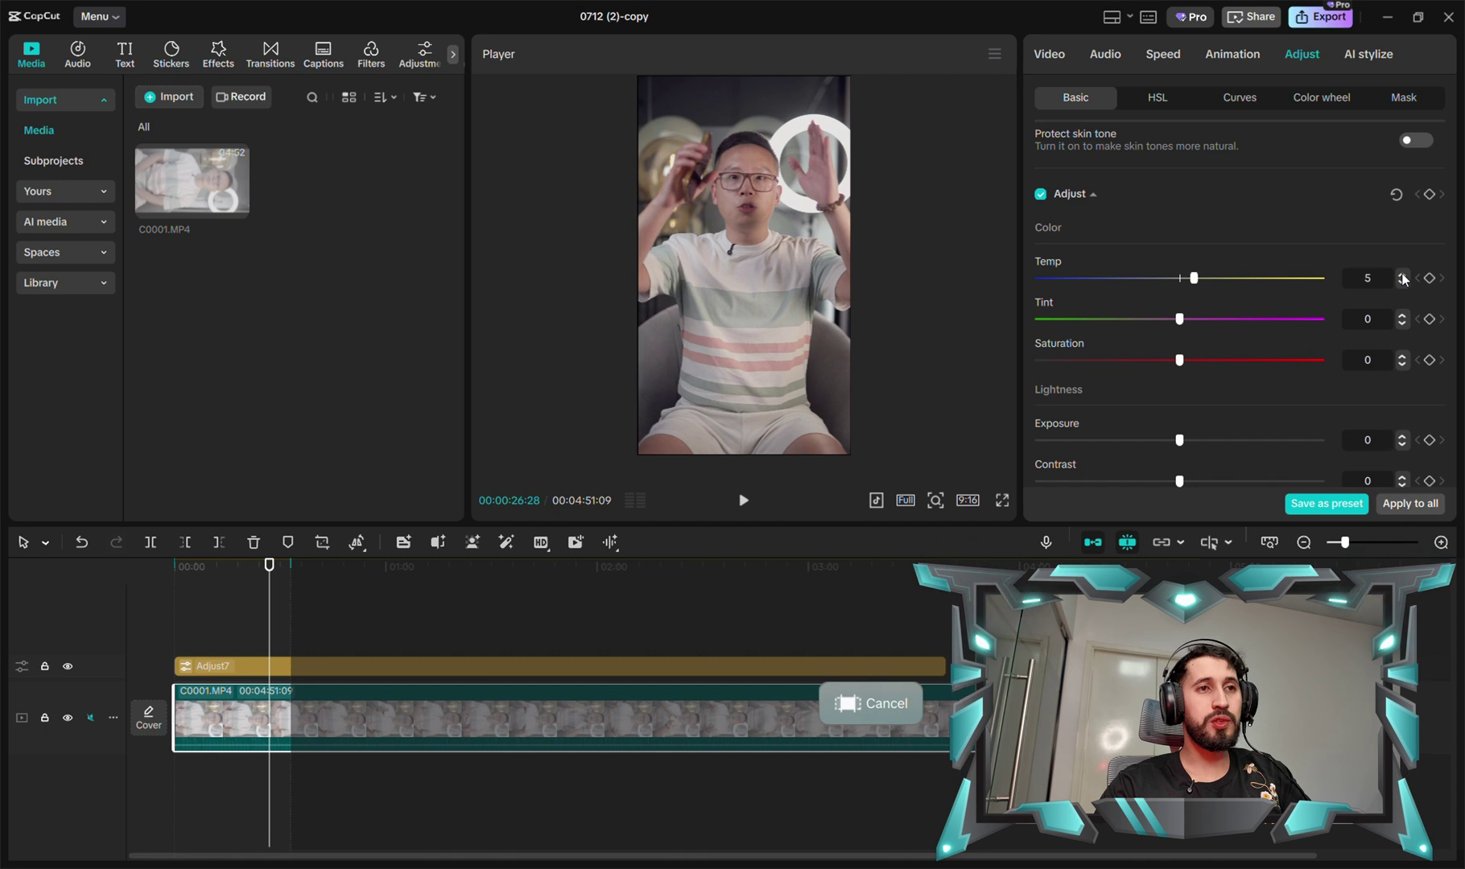
# Step: Set the clip's Exposure to -1, comparing it with 0
pyautogui.scroll(-2, 1209, 367)
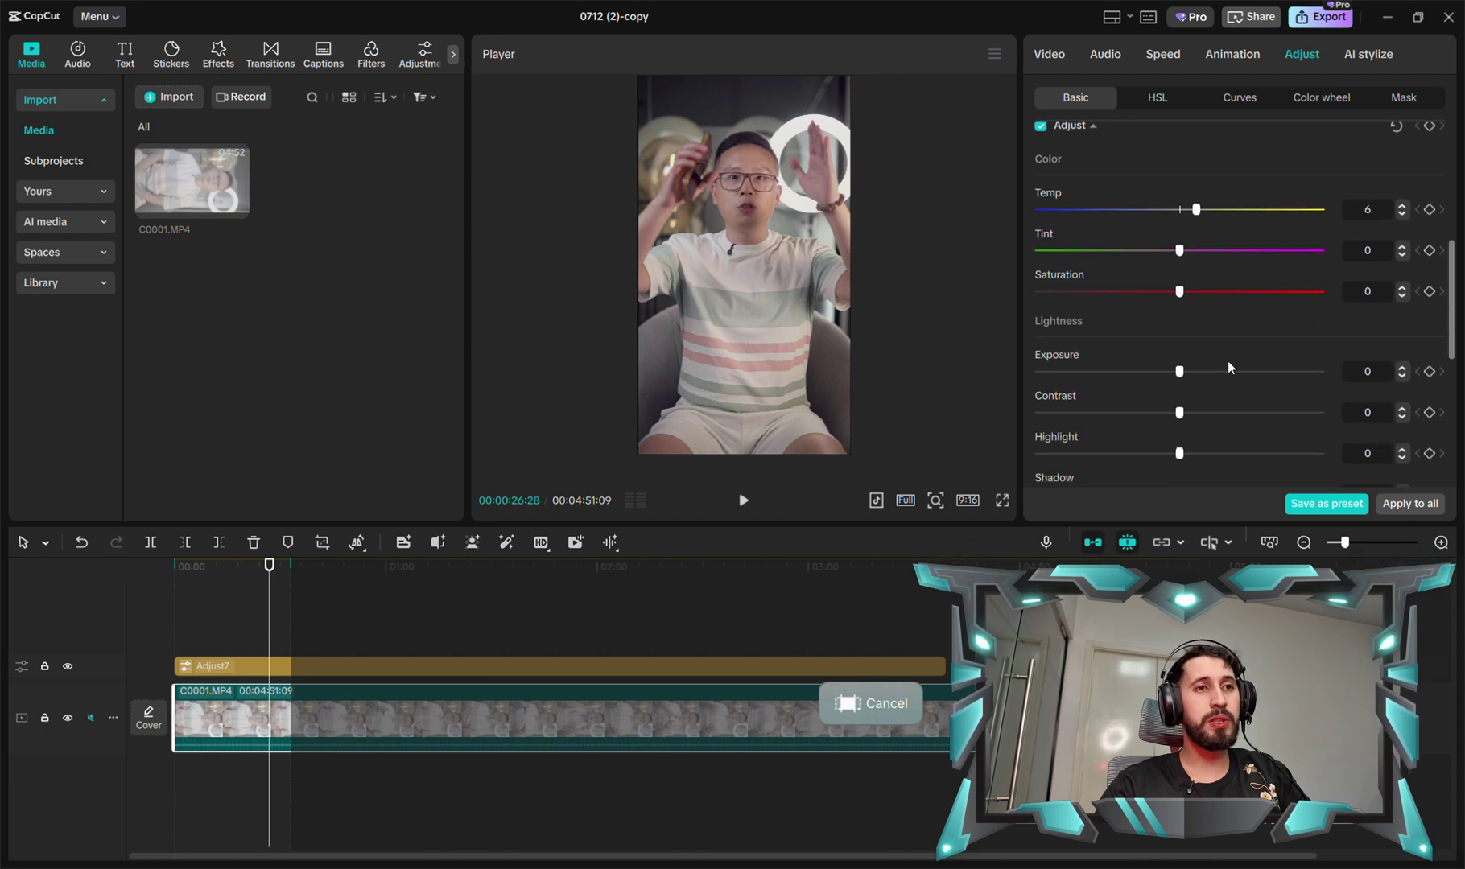
pyautogui.click(1401, 377)
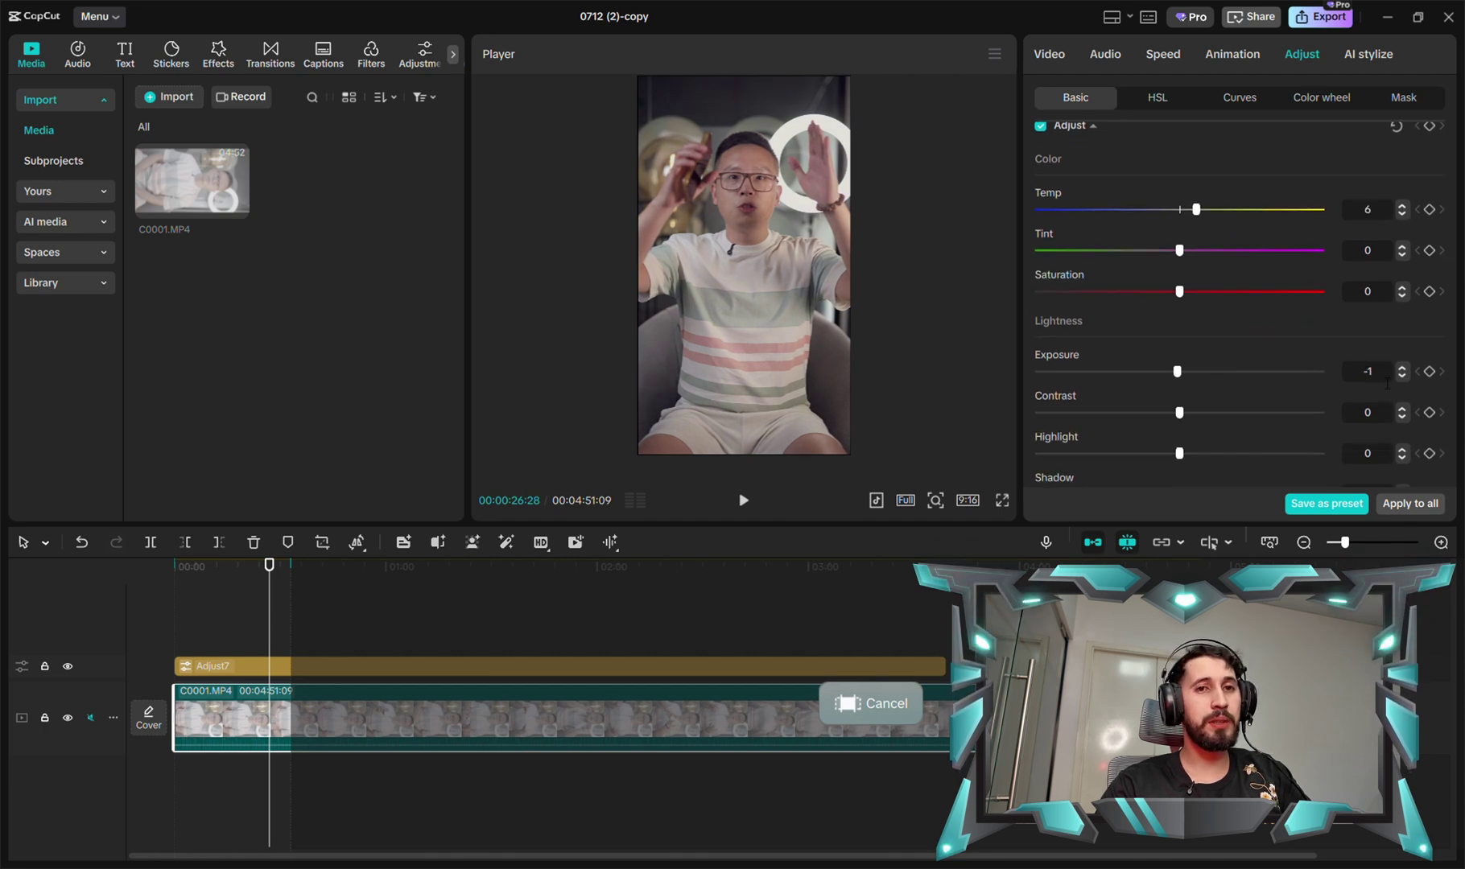
pyautogui.click(1400, 367)
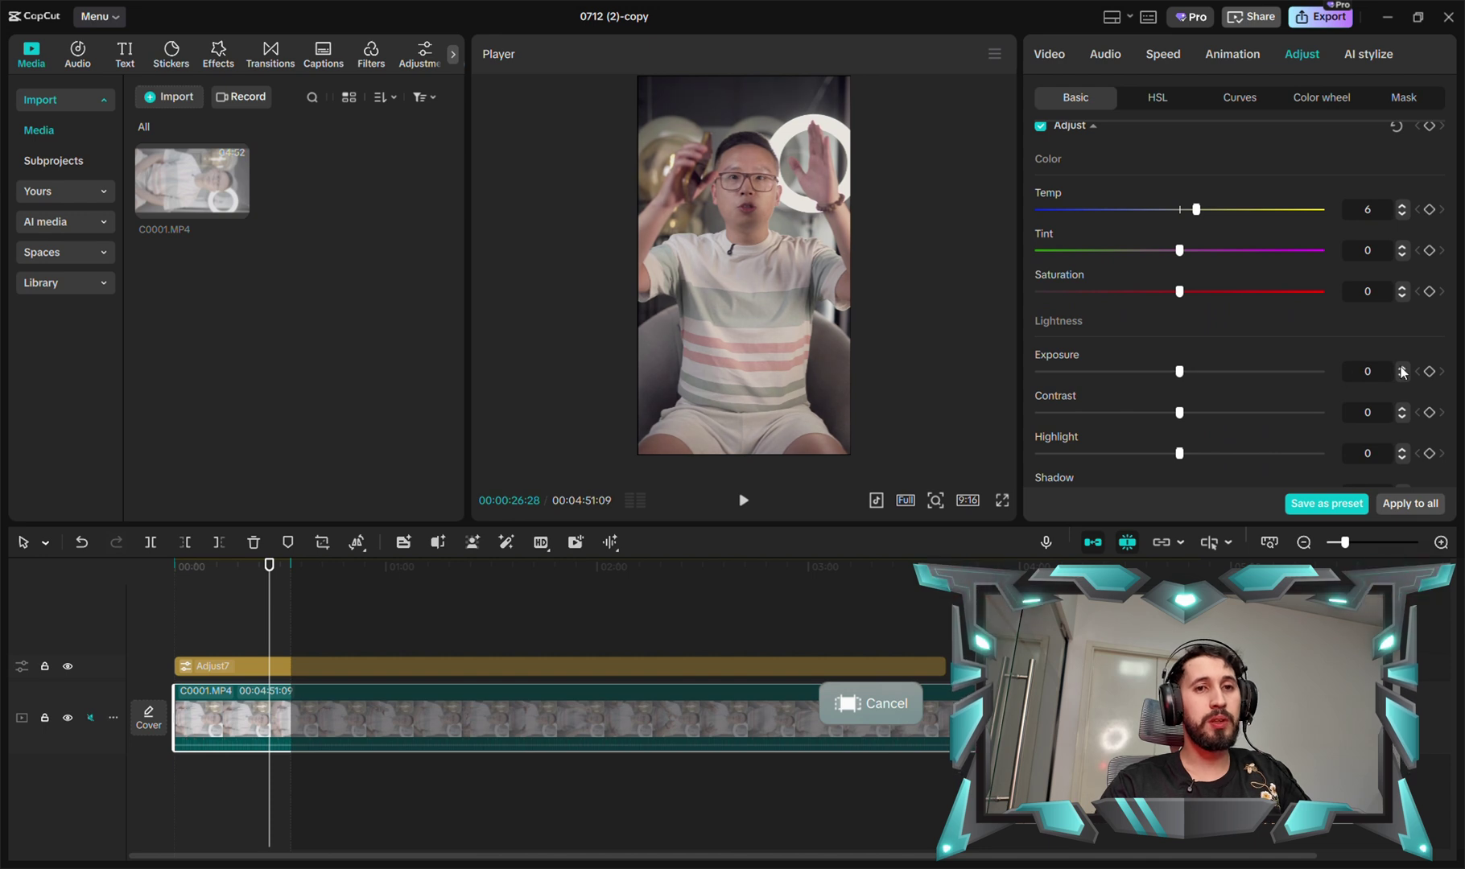
pyautogui.click(1402, 377)
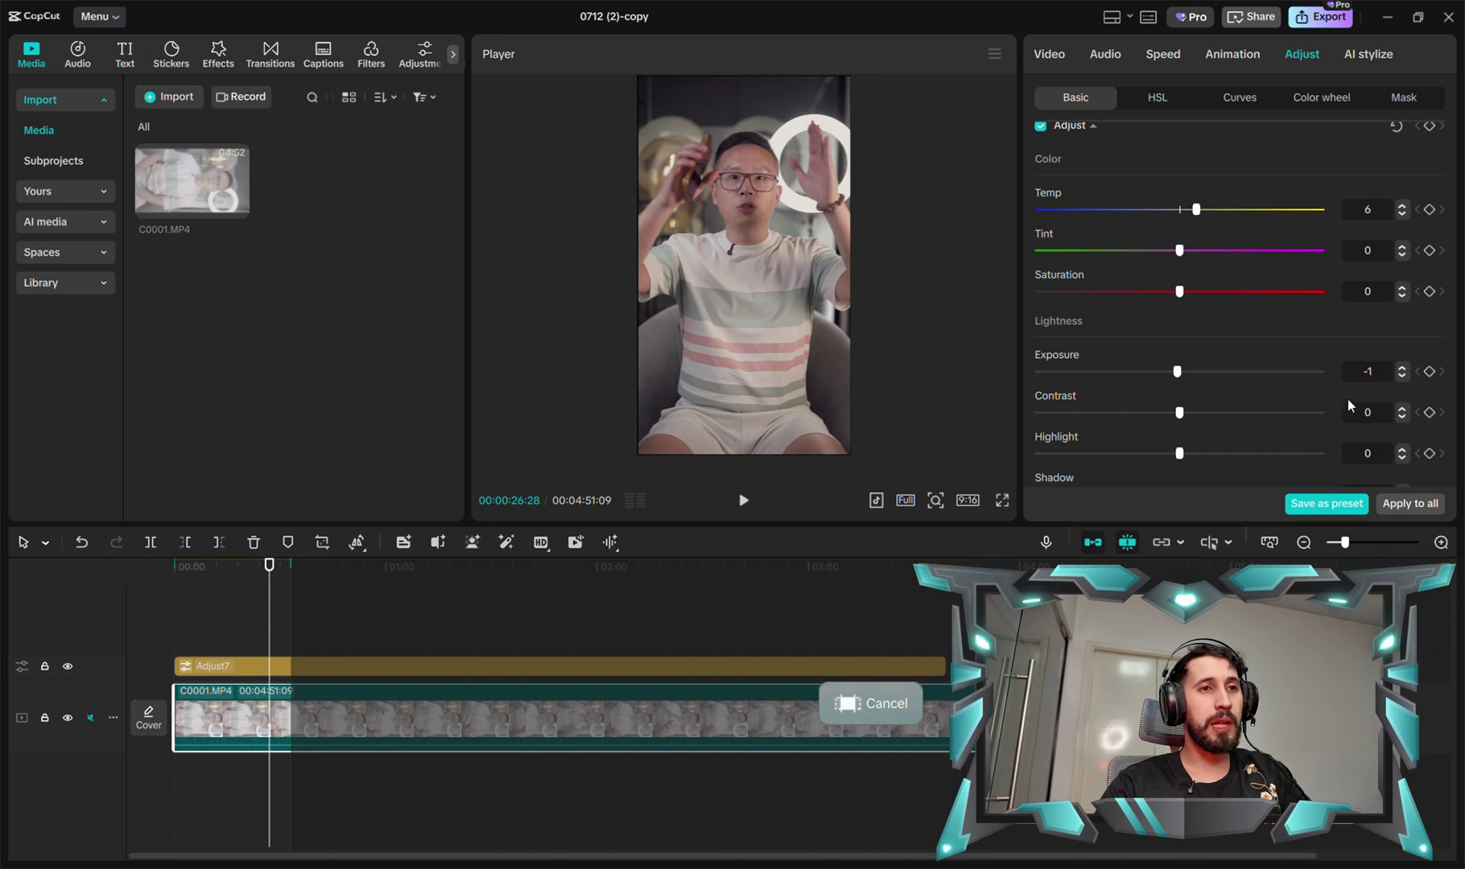
# Step: Set the clip's Contrast to 3 after comparing a small boost with no contrast change
pyautogui.scroll(-2, 1337, 386)
pyautogui.click(1401, 340)
pyautogui.click(1402, 340)
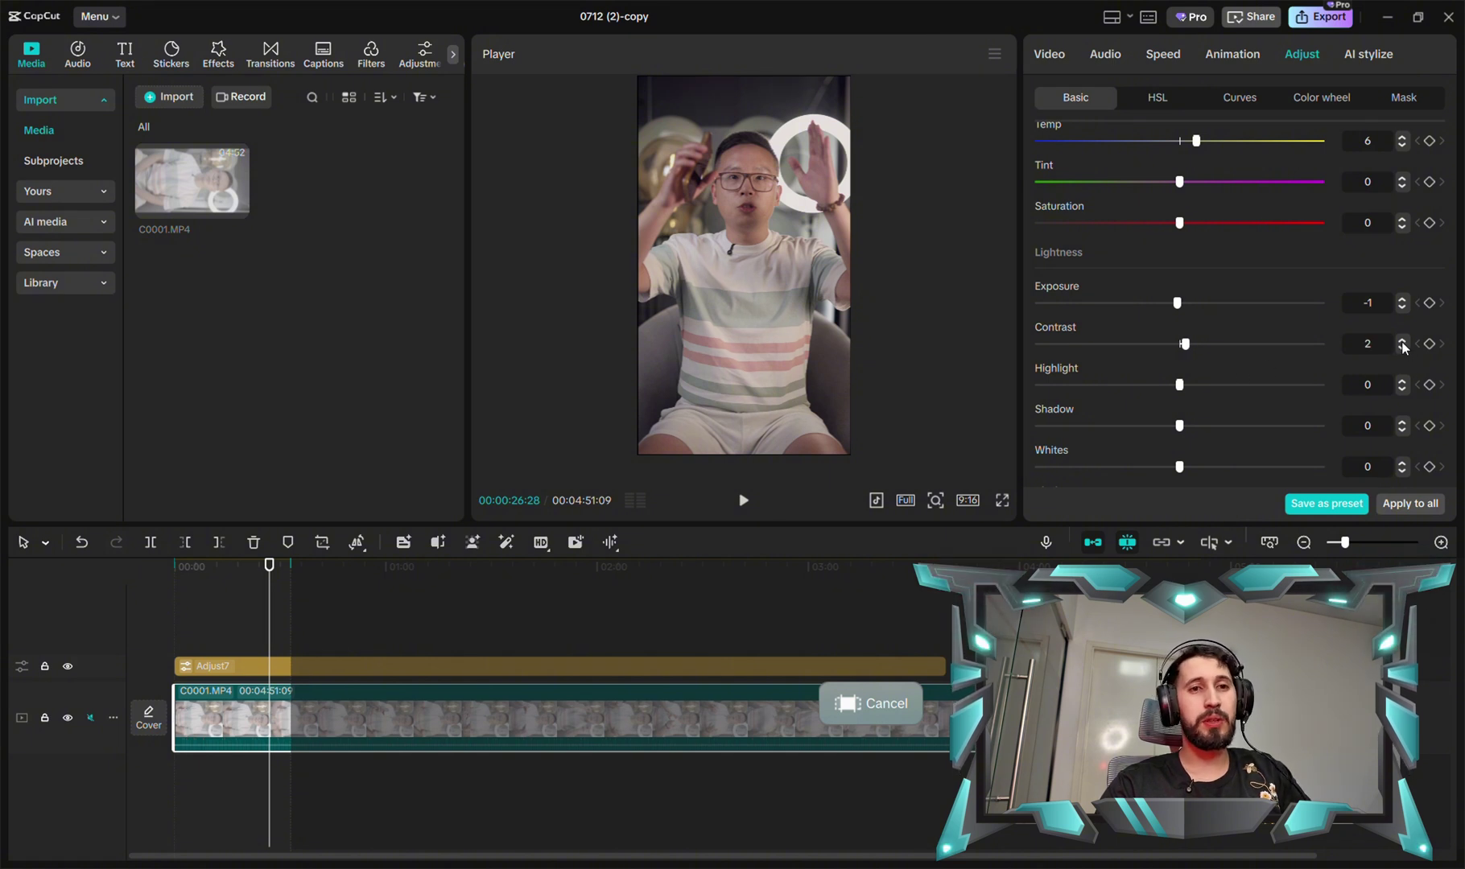
pyautogui.moveTo(1186, 344)
pyautogui.mouseDown()
pyautogui.moveTo(1265, 344)
pyautogui.moveTo(1081, 354)
pyautogui.moveTo(1178, 344)
pyautogui.mouseUp()
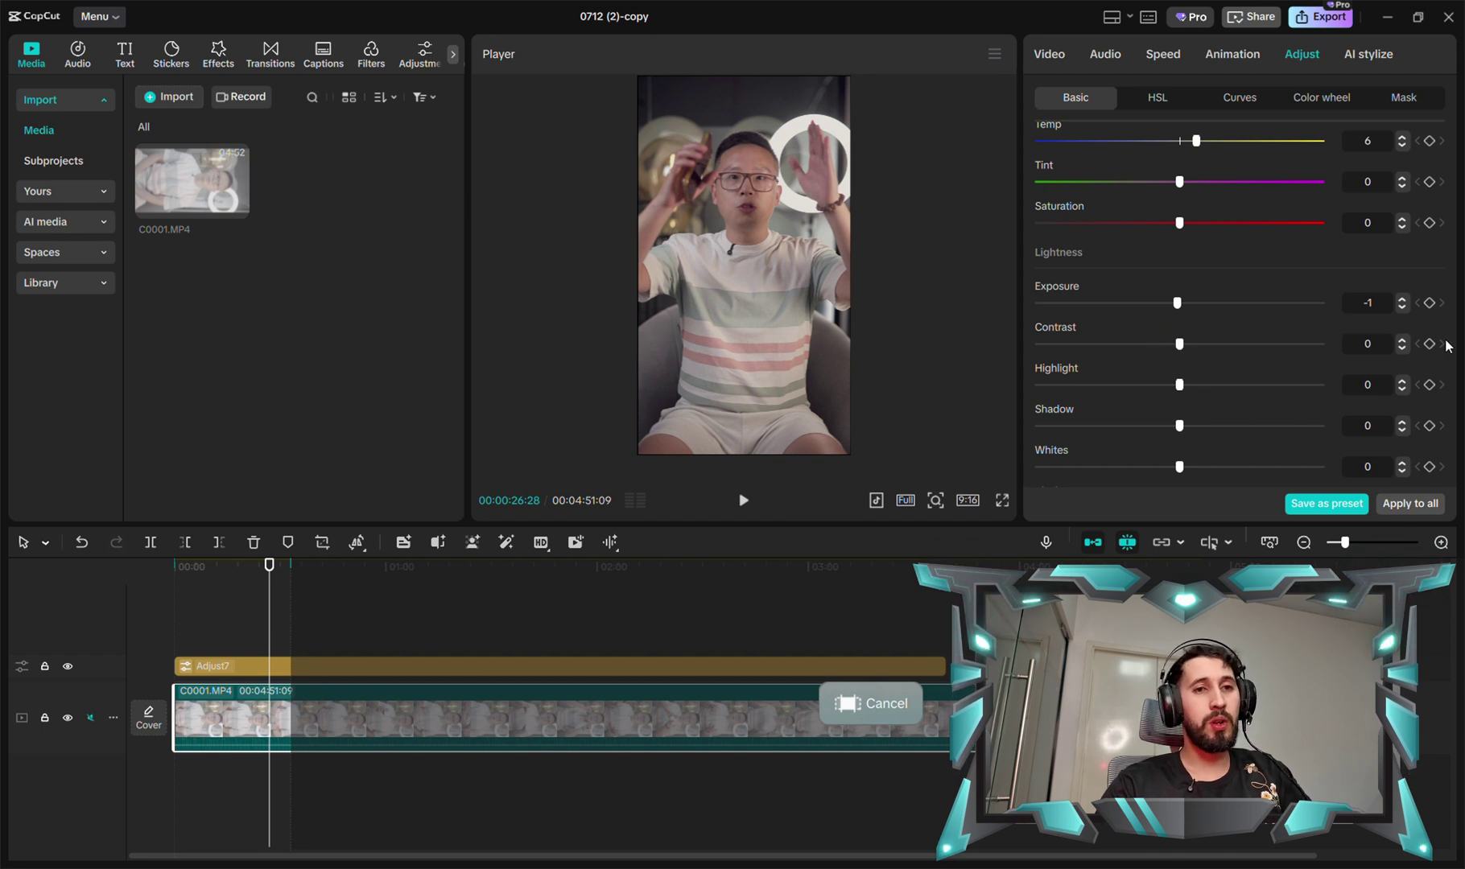
pyautogui.click(1402, 340)
pyautogui.click(1402, 340)
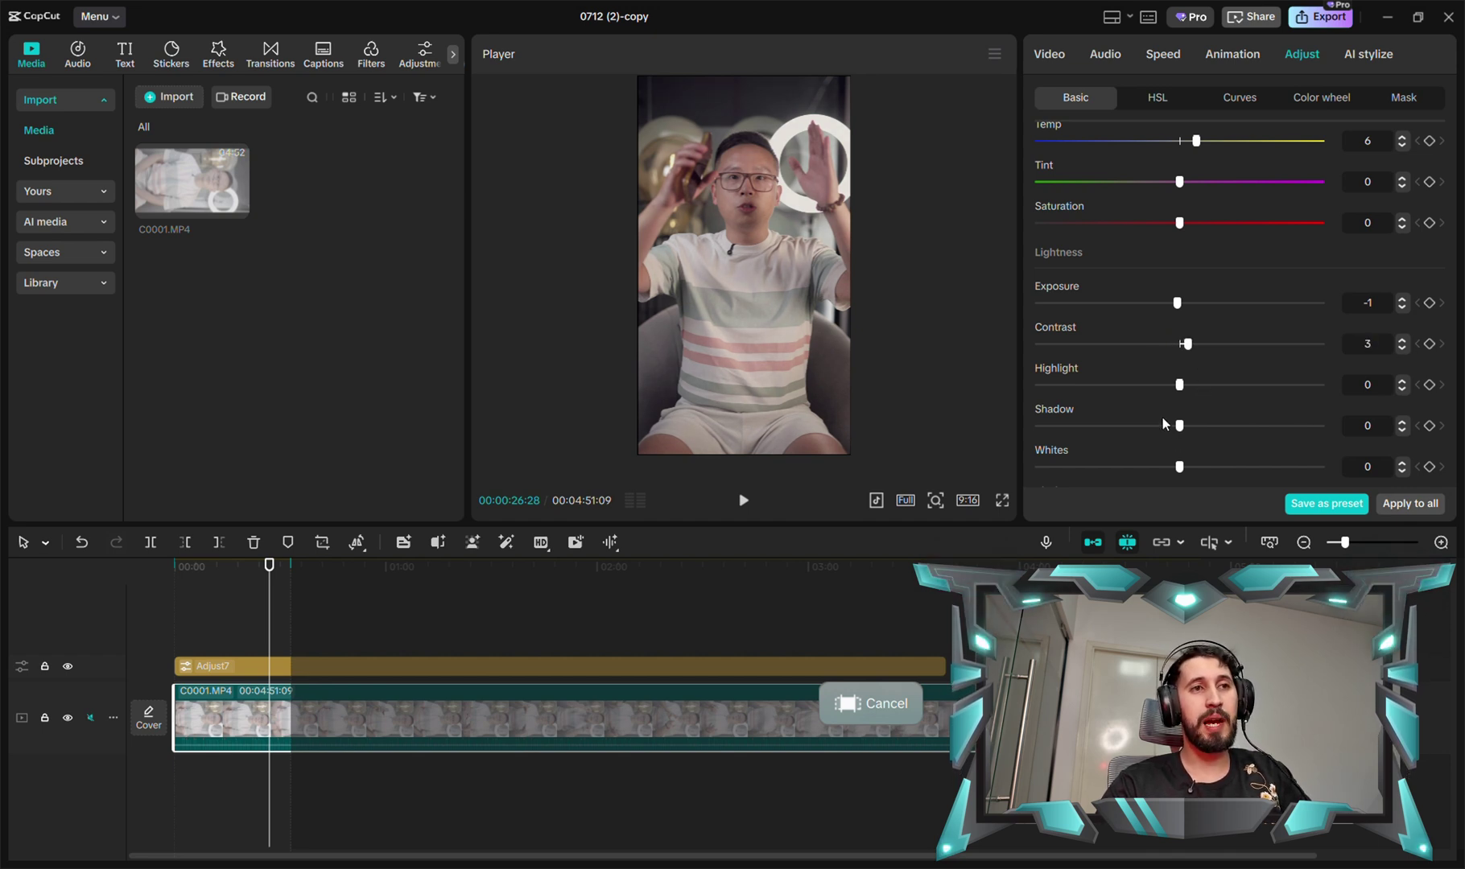
# Step: Set the clip's Highlight to -1 and Shadow to -3, judging the result on the frame at 00:00:22:24
pyautogui.scroll(-2, 1182, 392)
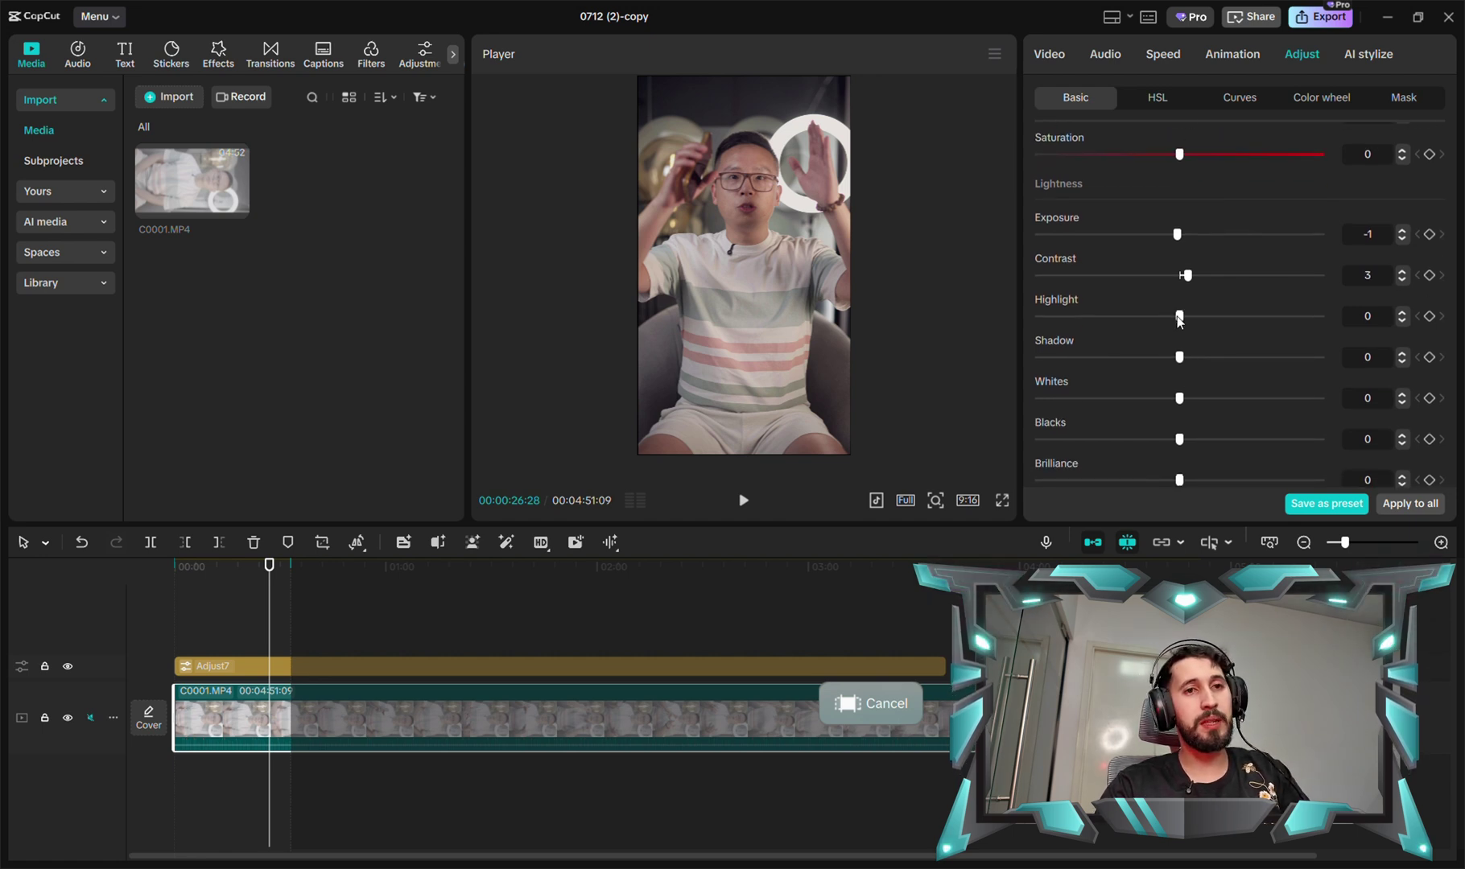
pyautogui.click(1164, 318)
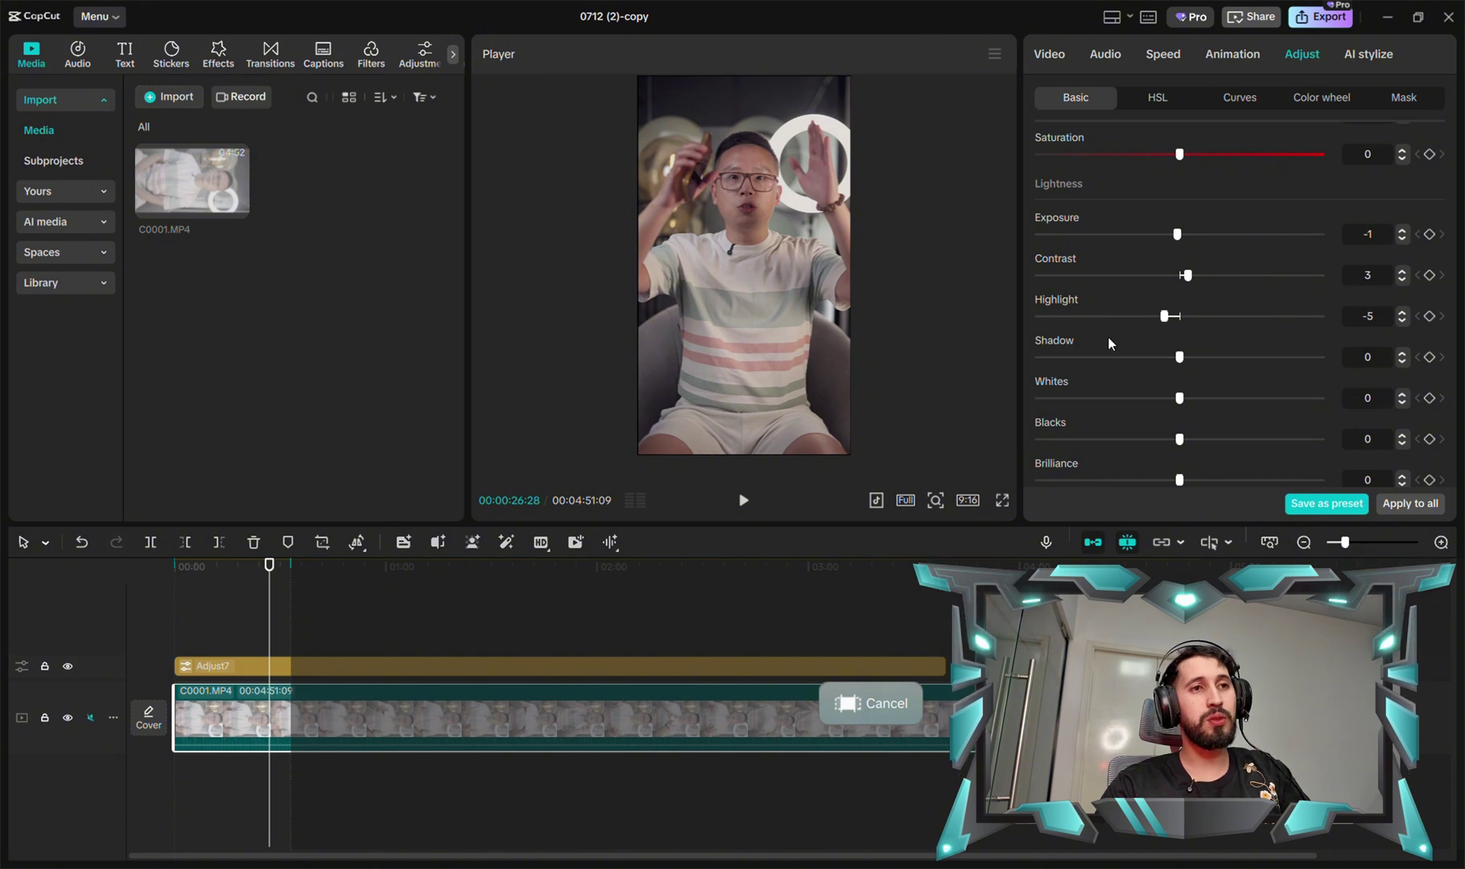
pyautogui.click(256, 587)
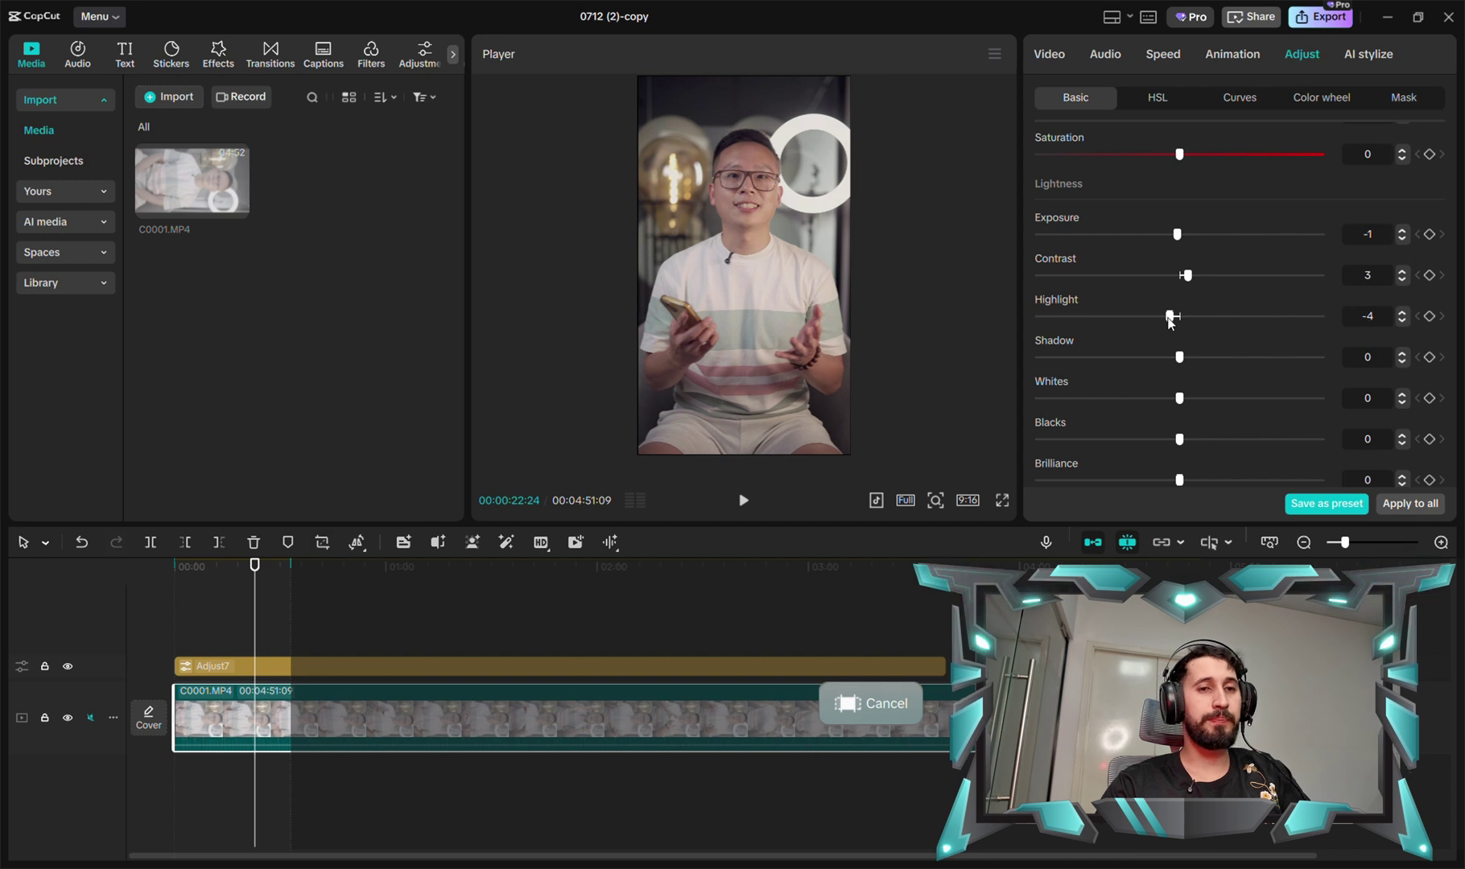
pyautogui.moveTo(1161, 323); pyautogui.dragTo(1171, 328)
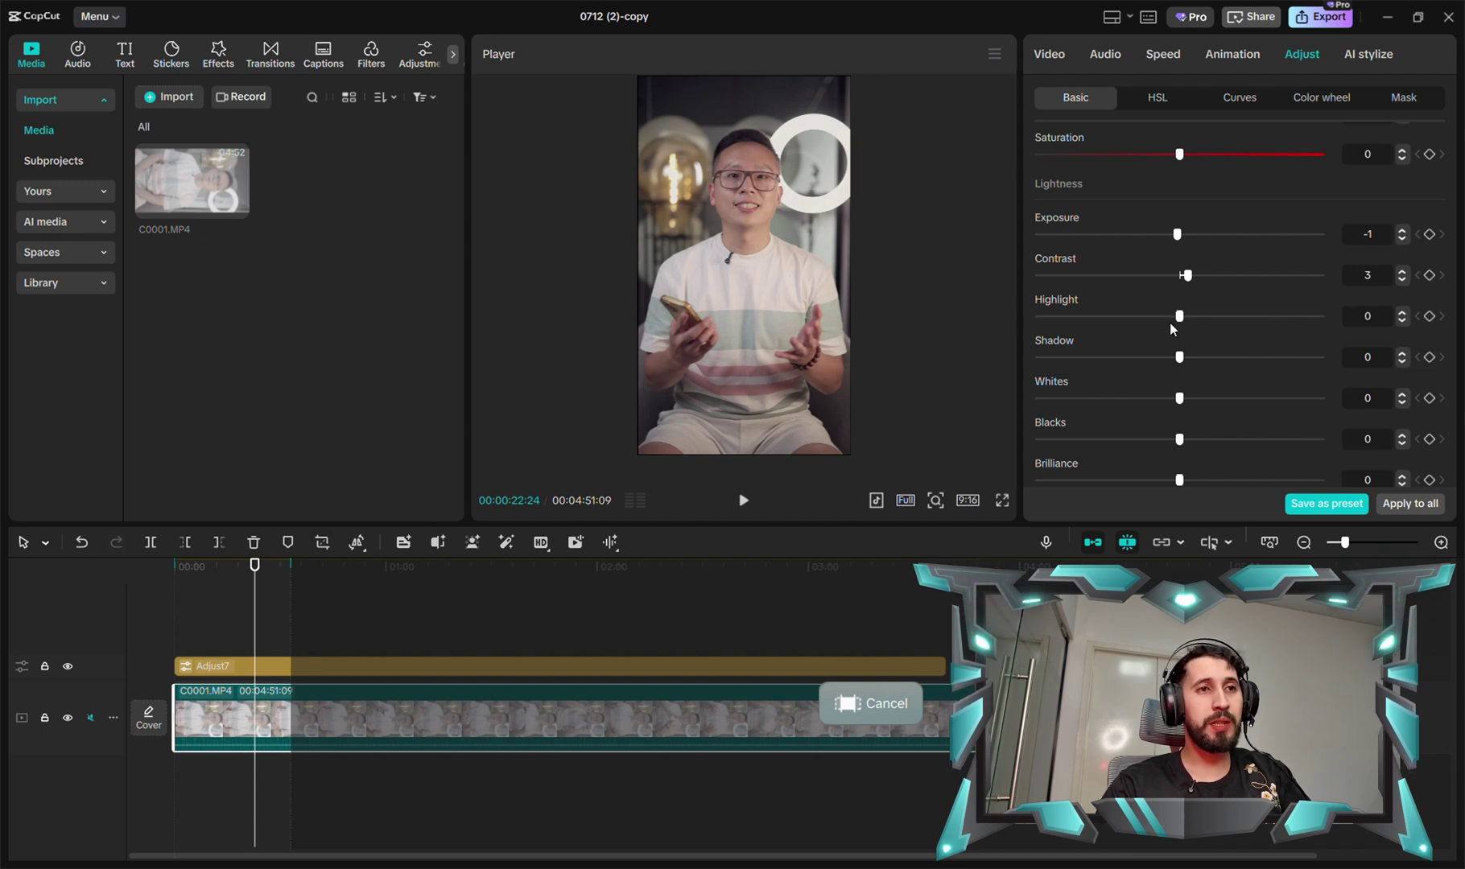
pyautogui.click(1402, 321)
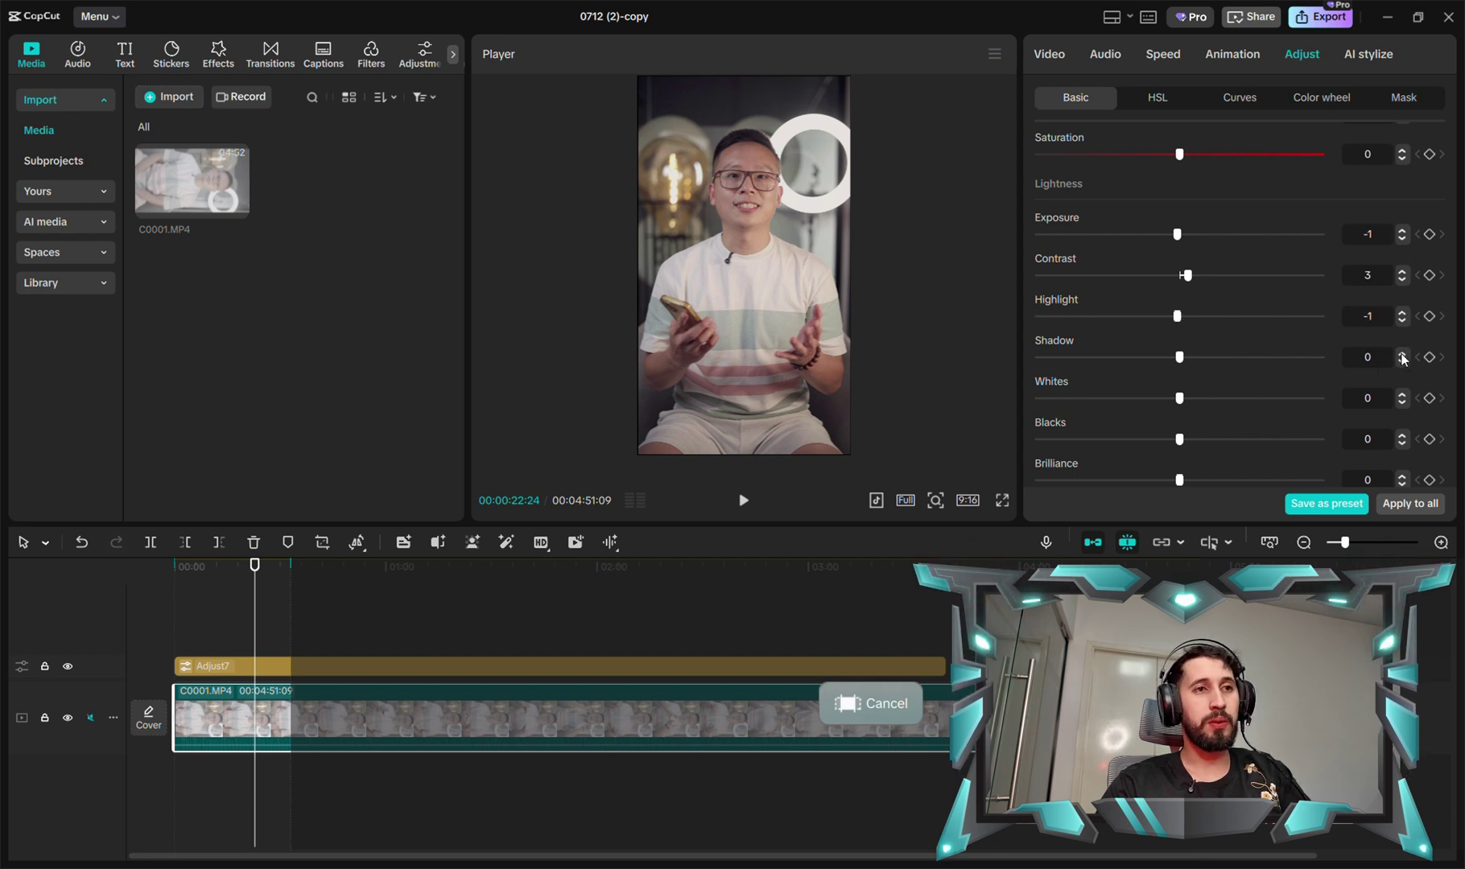
pyautogui.moveTo(1180, 360)
pyautogui.mouseDown()
pyautogui.moveTo(1135, 359)
pyautogui.moveTo(1166, 359)
pyautogui.mouseUp()
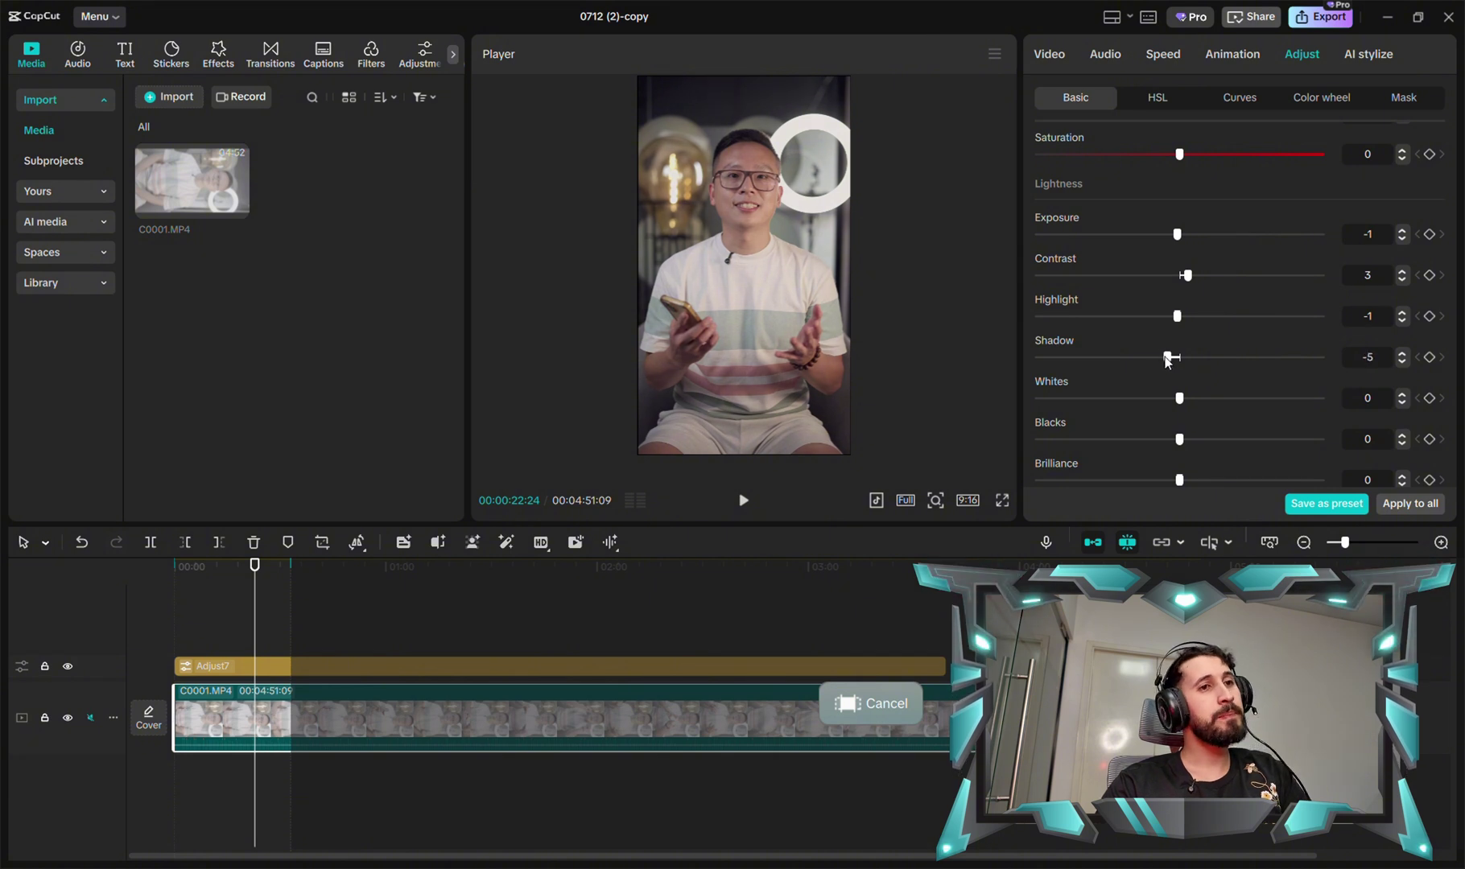
pyautogui.click(1402, 355)
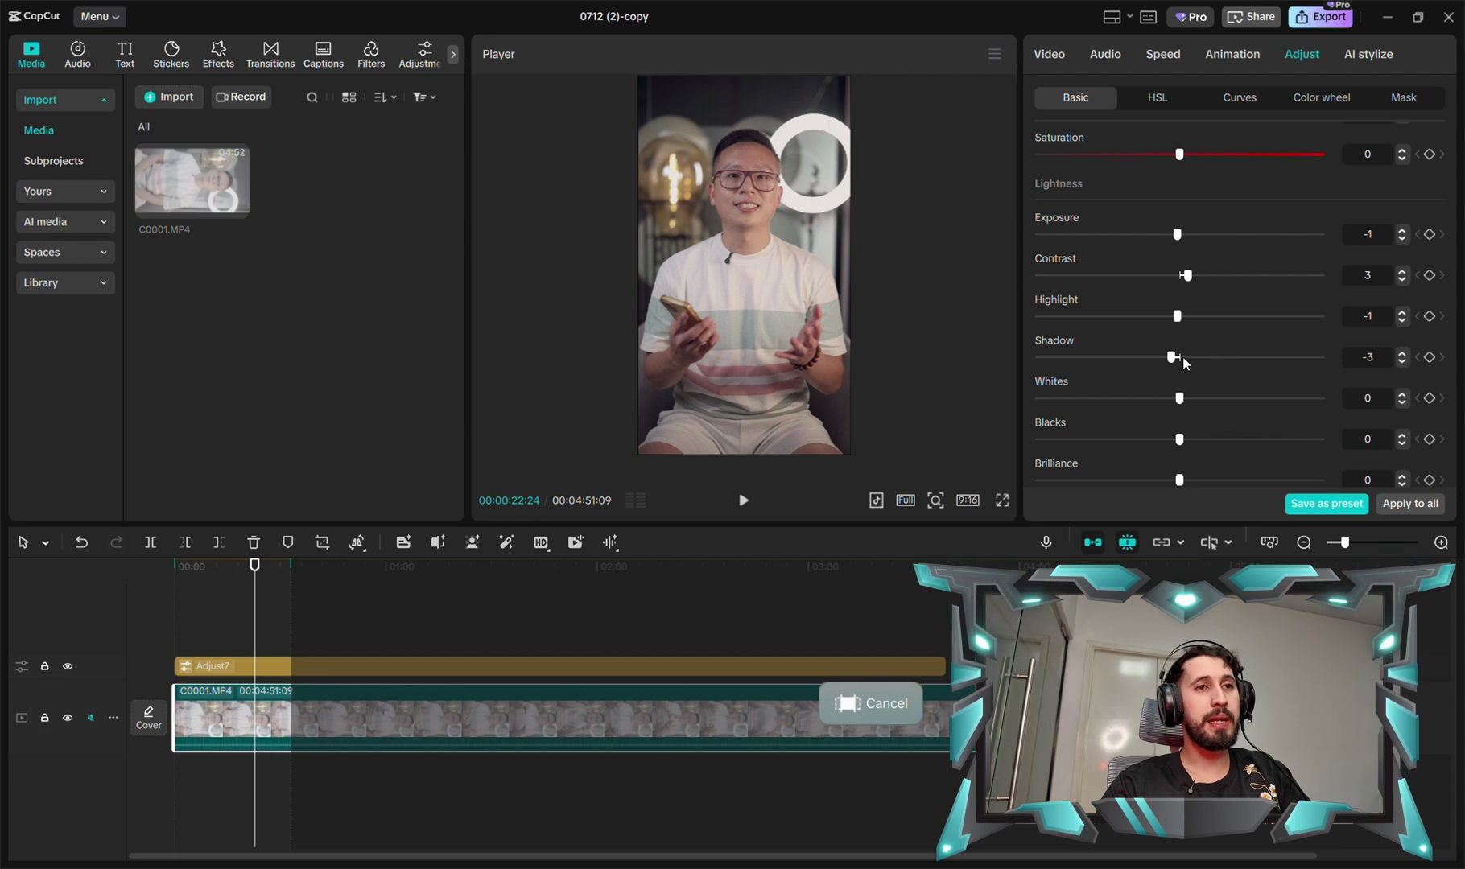
# Step: Compare the footage with the clip's basic Adjust settings off and on
pyautogui.scroll(10, 1120, 238)
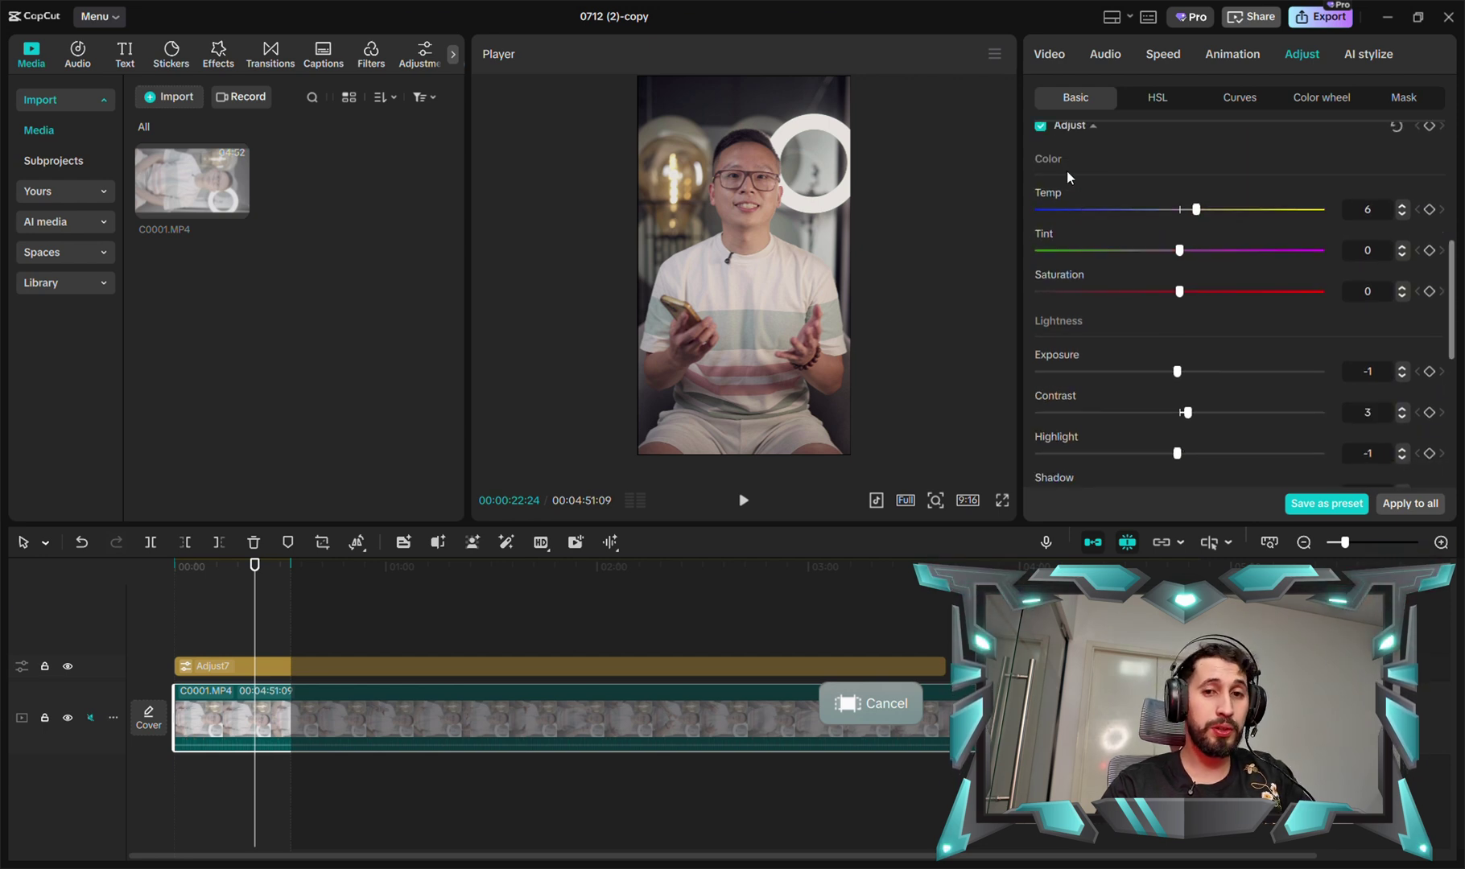
pyautogui.scroll(-2, 1054, 274)
pyautogui.click(1040, 394)
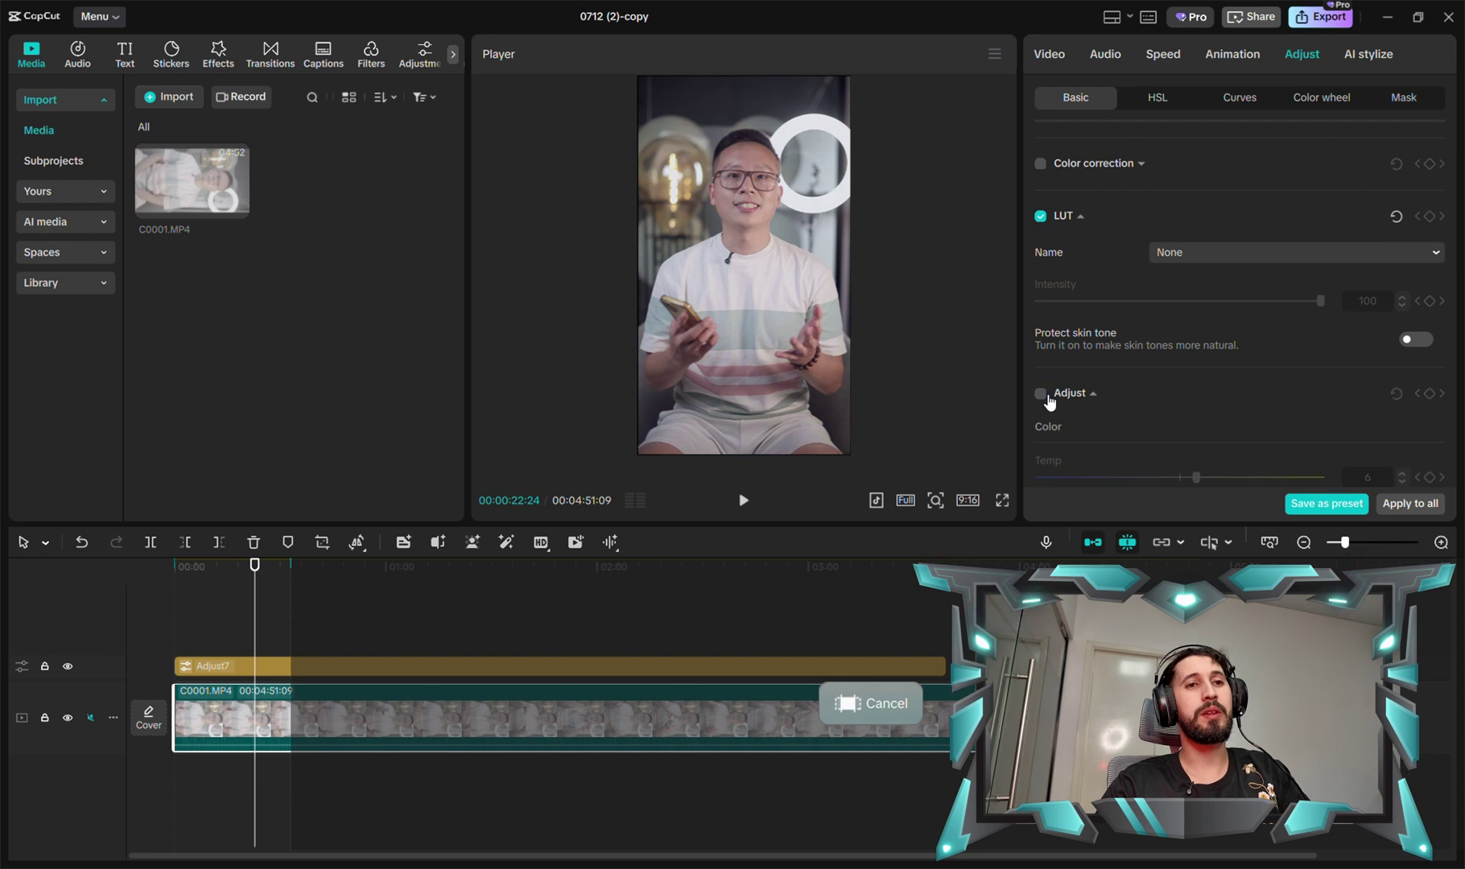
pyautogui.click(1040, 394)
# Step: Try lower Whites while keeping them at 0, and set the clip's Blacks to -2
pyautogui.scroll(-10, 1063, 387)
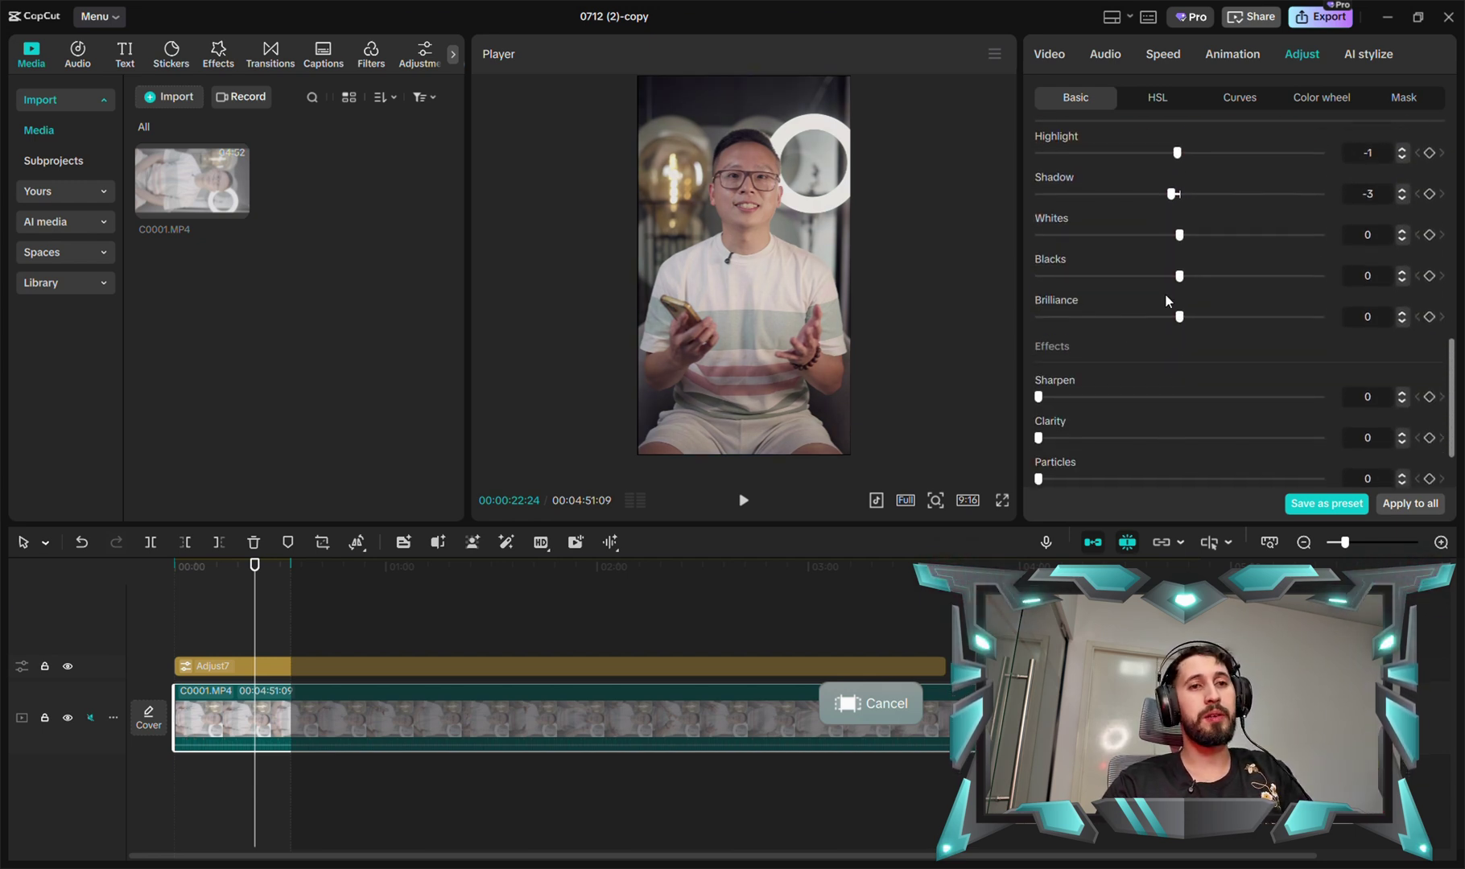
pyautogui.moveTo(1180, 234)
pyautogui.mouseDown()
pyautogui.moveTo(1159, 233)
pyautogui.moveTo(1174, 233)
pyautogui.mouseUp()
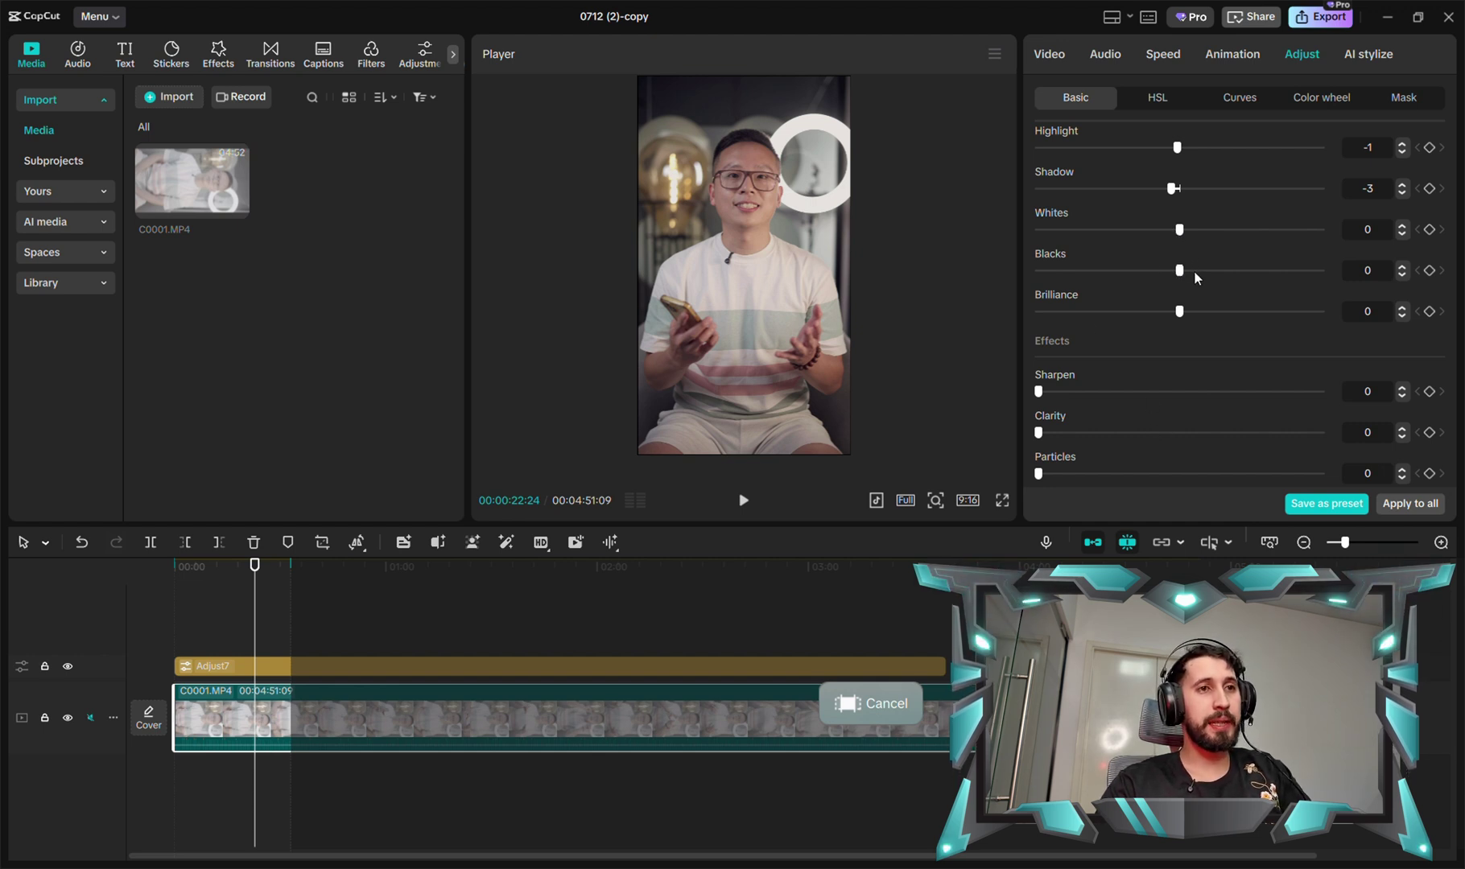
pyautogui.moveTo(1181, 276)
pyautogui.mouseDown()
pyautogui.moveTo(1156, 272)
pyautogui.moveTo(1187, 271)
pyautogui.moveTo(1168, 269)
pyautogui.mouseUp()
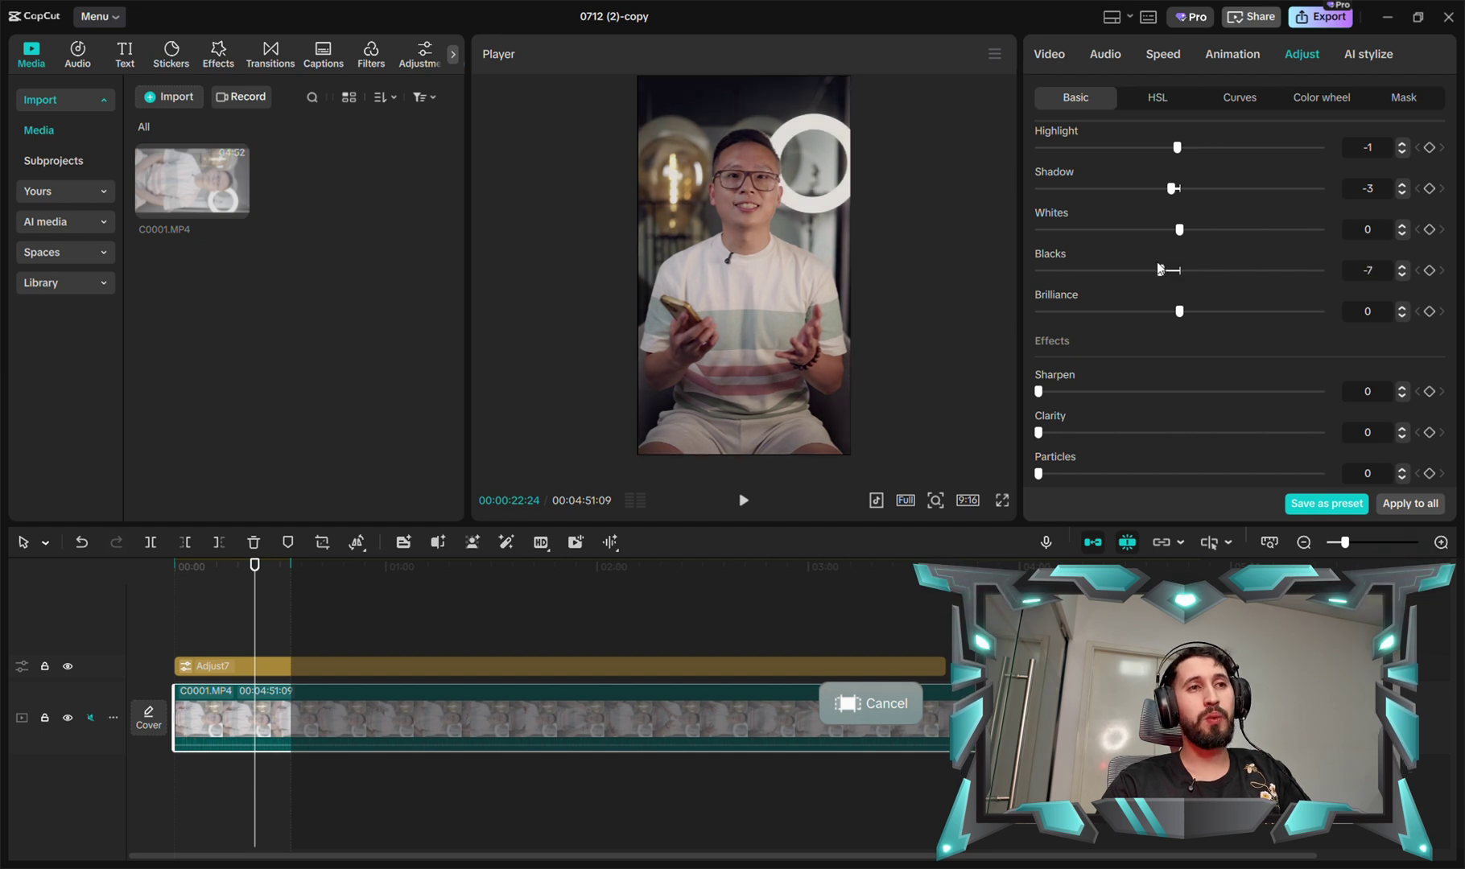
pyautogui.click(1402, 266)
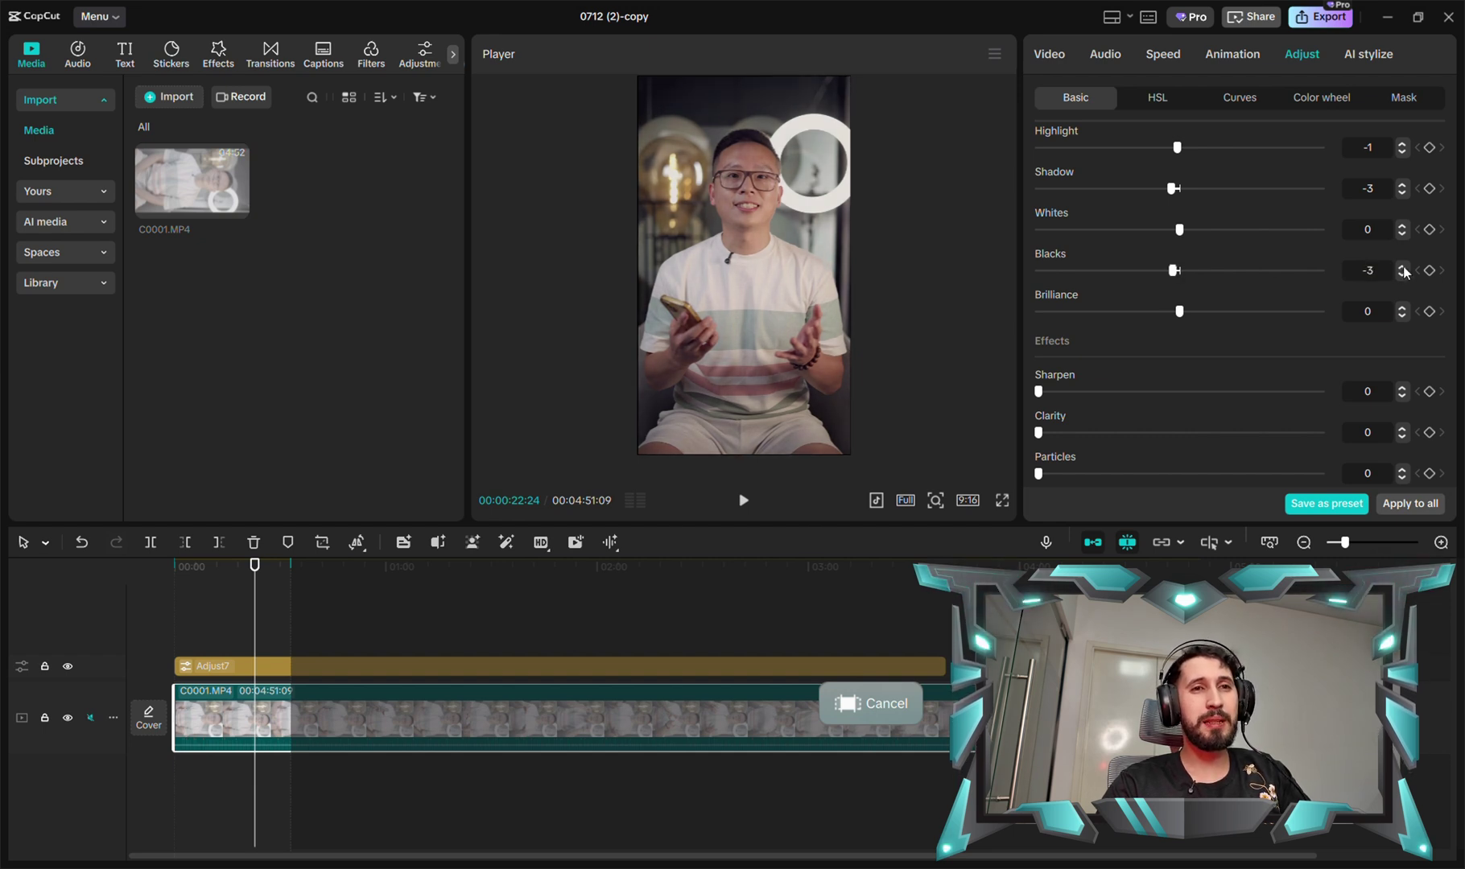
pyautogui.click(1403, 267)
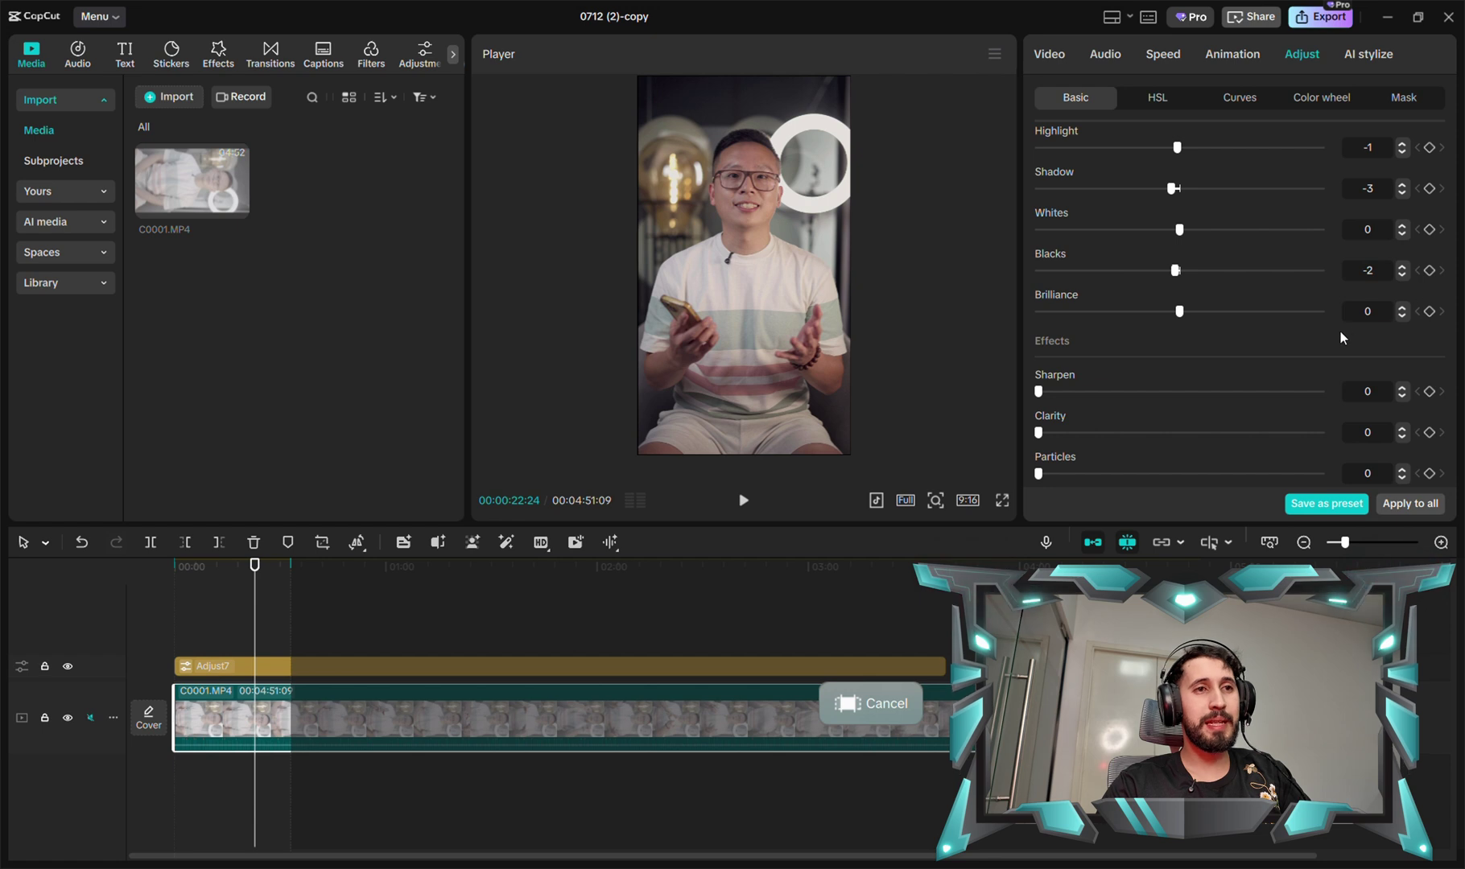
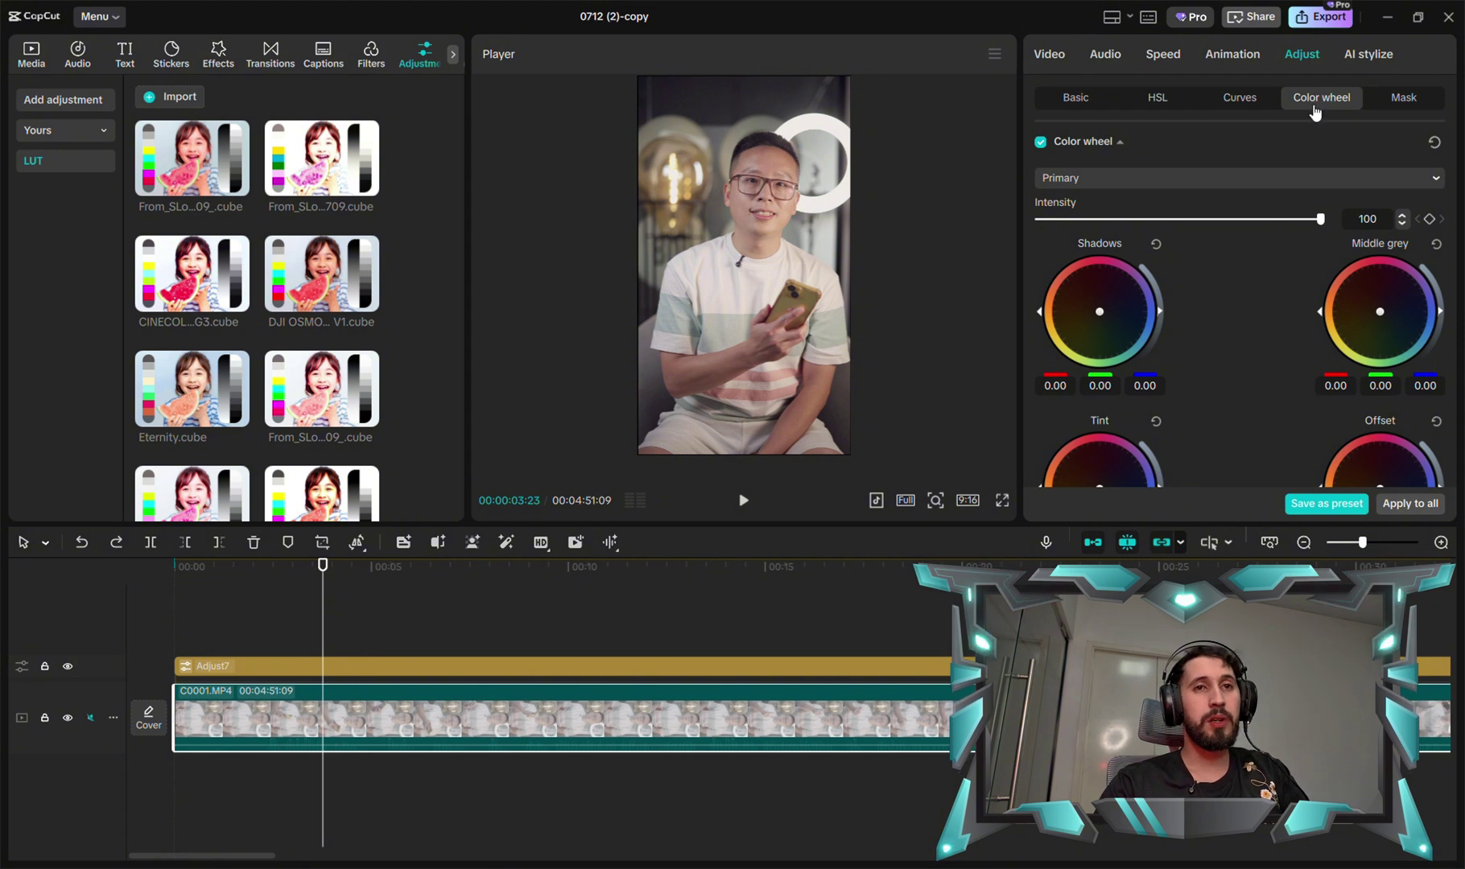
# Step: On the clip's Primary color wheels, raise the saturation of the Middle grey wheel and slightly of the Shadows wheel
pyautogui.click(1241, 98)
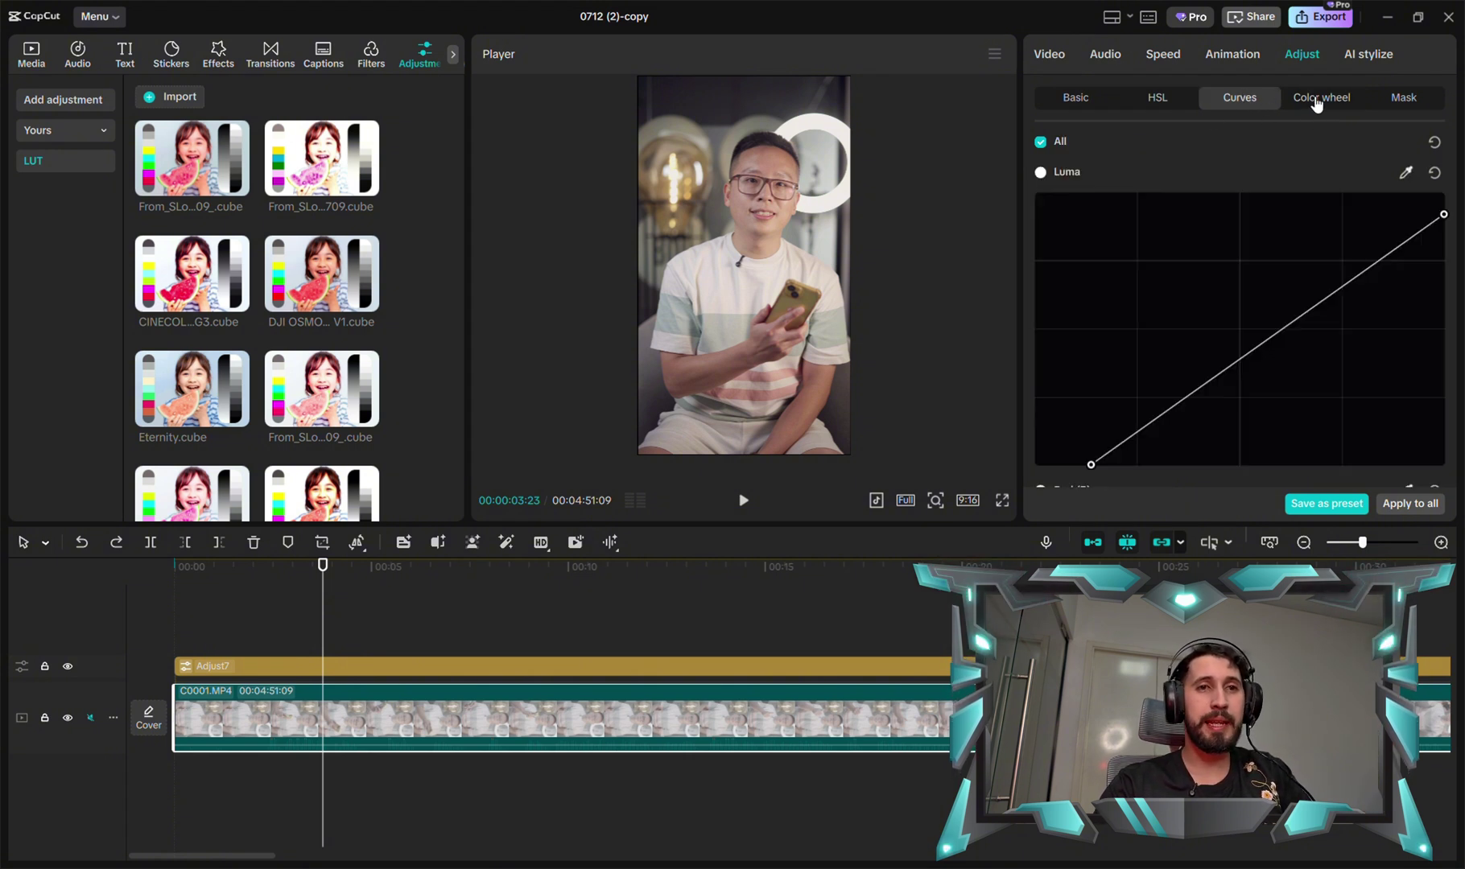
pyautogui.click(1308, 99)
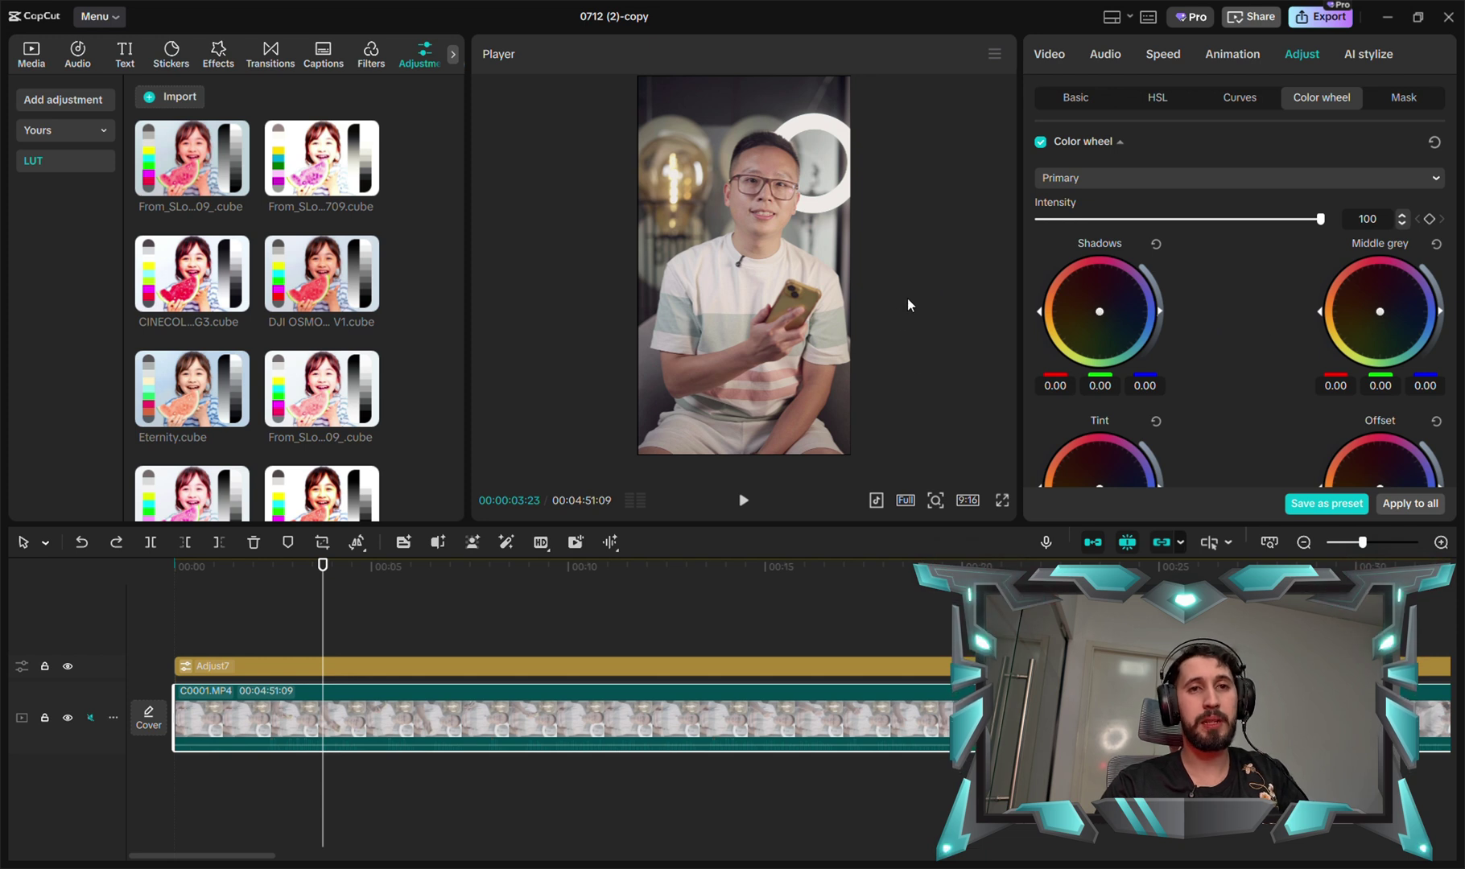
pyautogui.scroll(-2, 1250, 346)
pyautogui.scroll(2, 1275, 330)
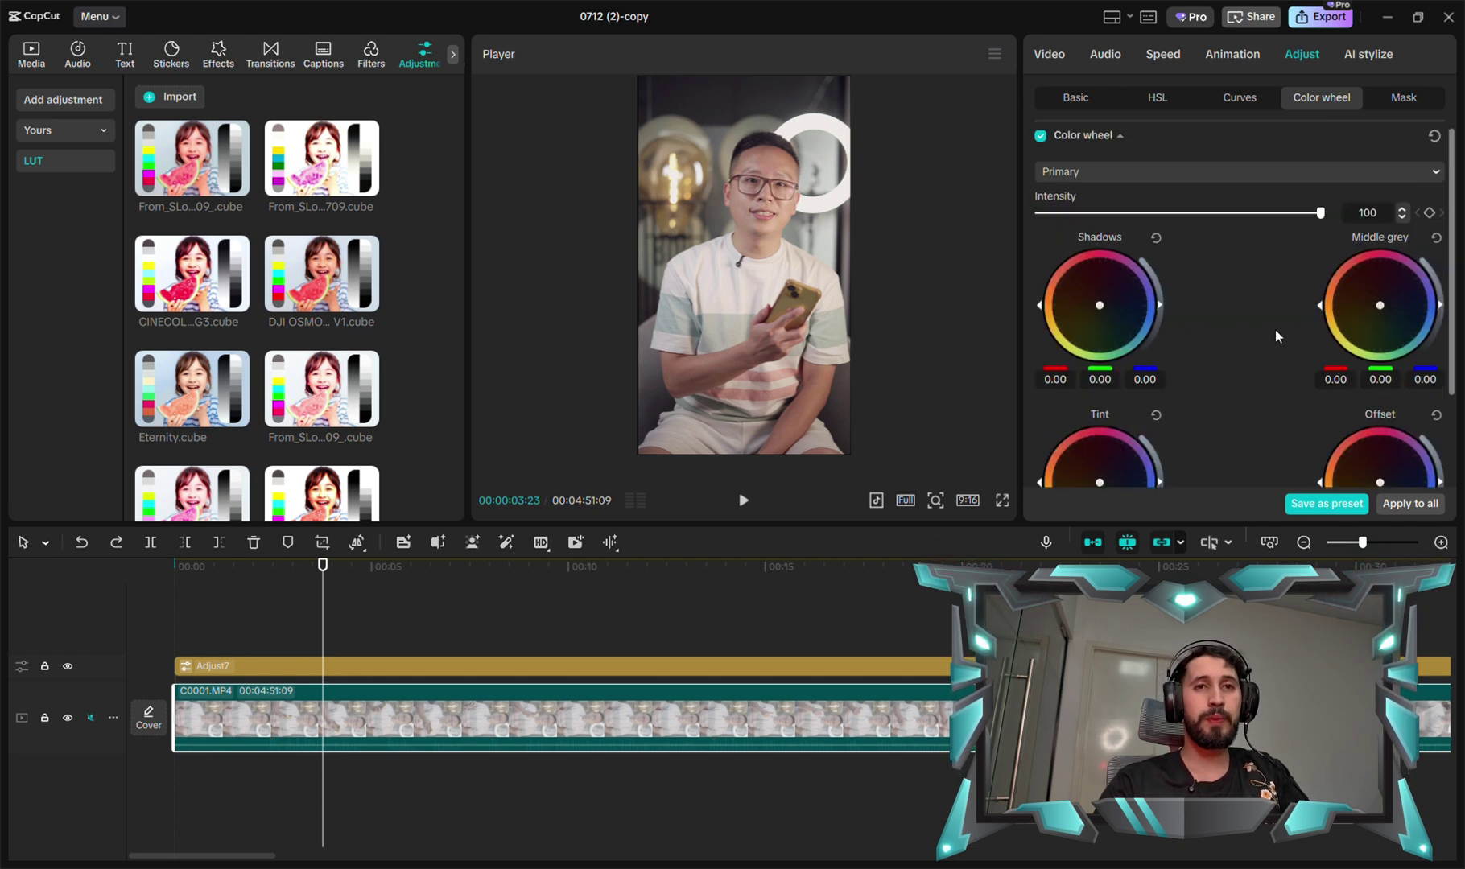
pyautogui.scroll(-1, 1306, 316)
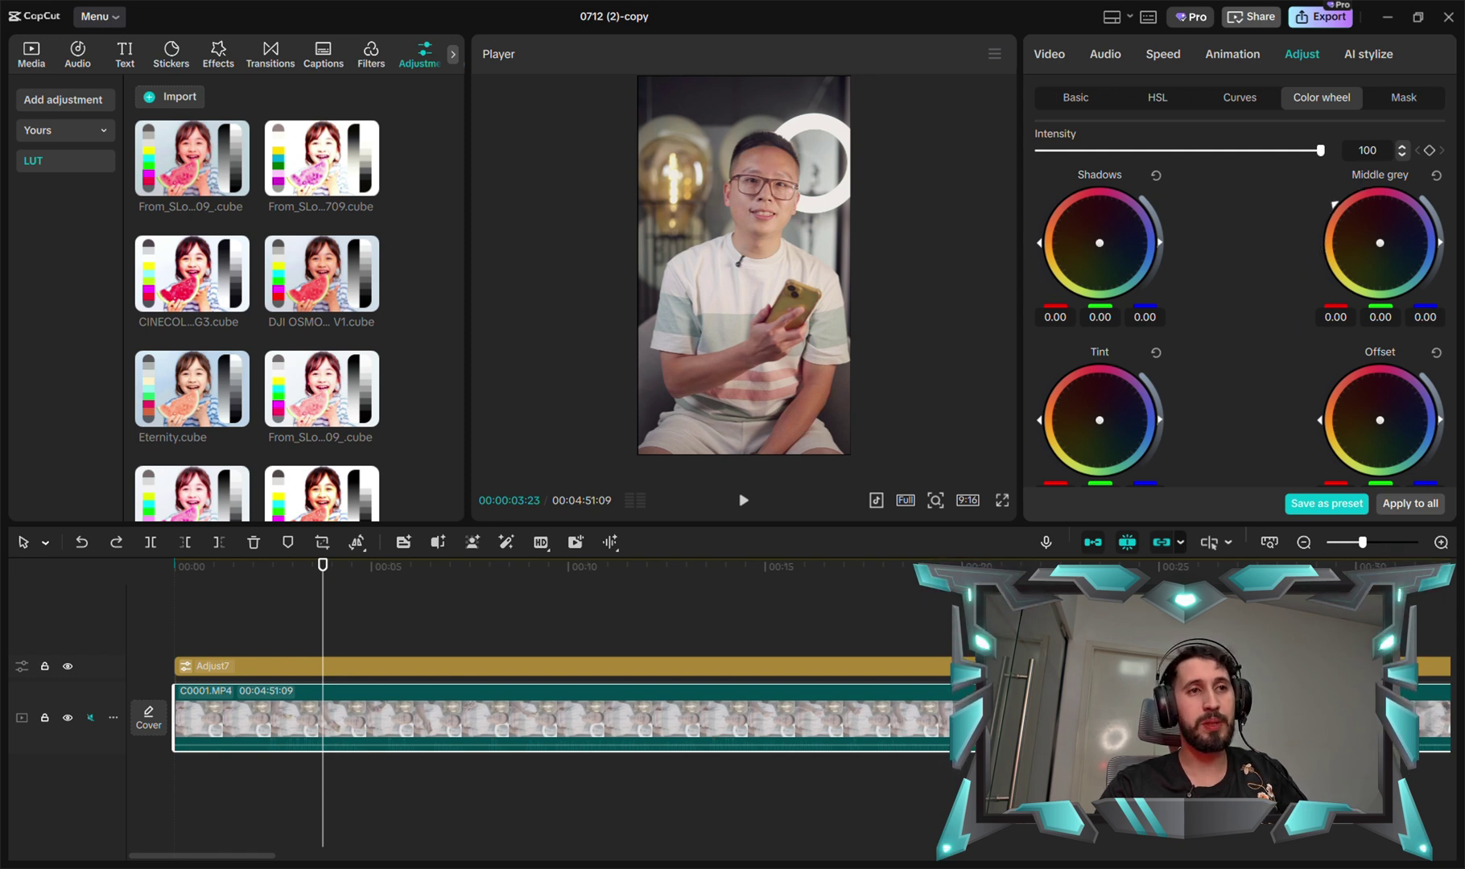
pyautogui.click(1333, 209)
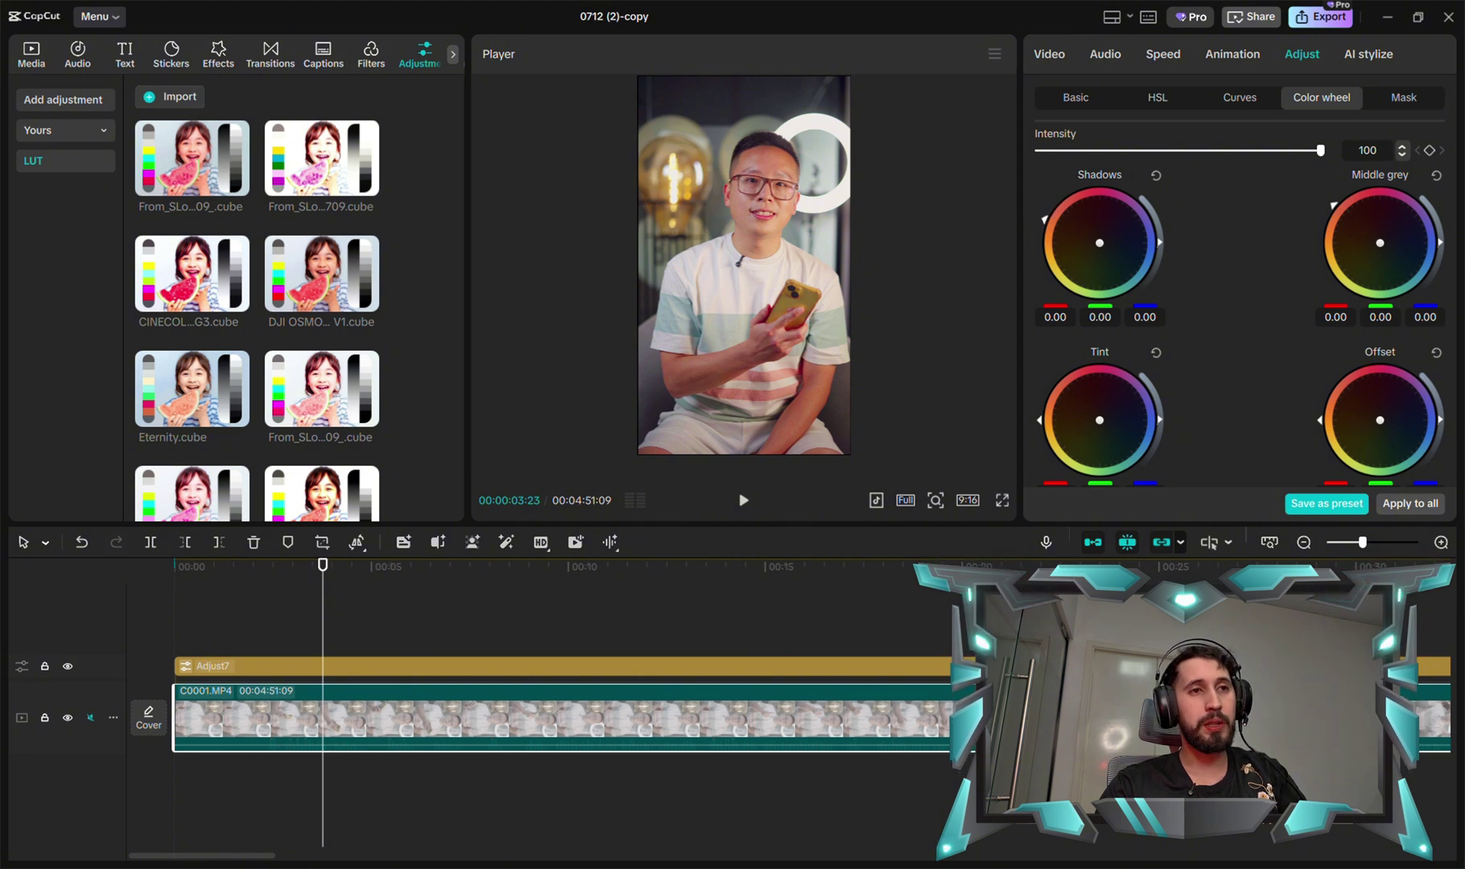
# Step: Lower the Shadows wheel's brightness to -0.09 on the red, green and blue channels
pyautogui.moveTo(1167, 241); pyautogui.dragTo(1163, 252)
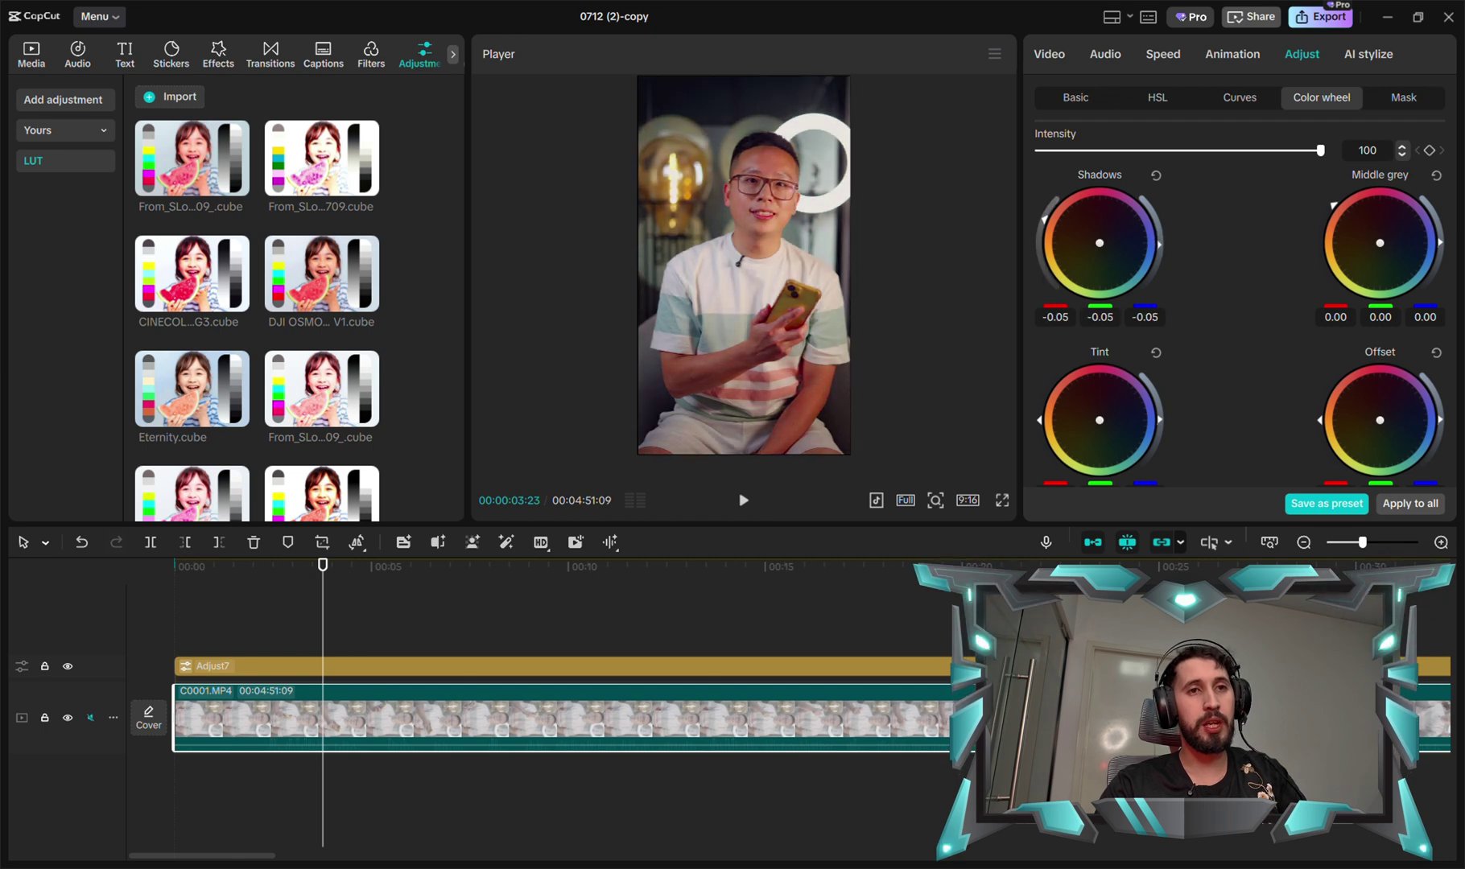
pyautogui.moveTo(1160, 242); pyautogui.dragTo(1160, 246)
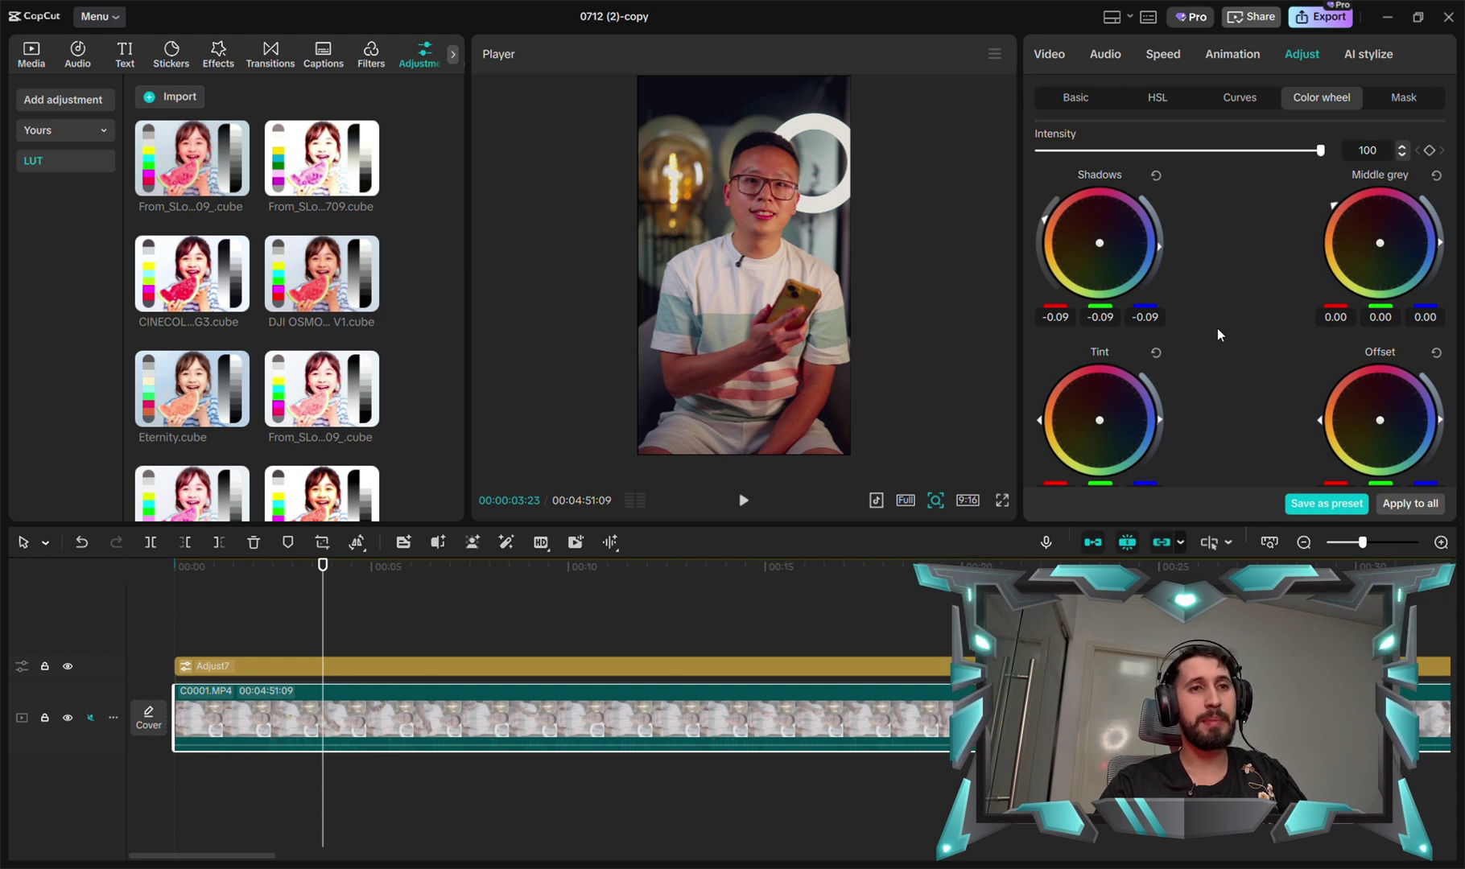
# Step: Reset the Shadows wheel and set it to -0.04 red, -0.04 green and -0.05 blue
pyautogui.click(1156, 174)
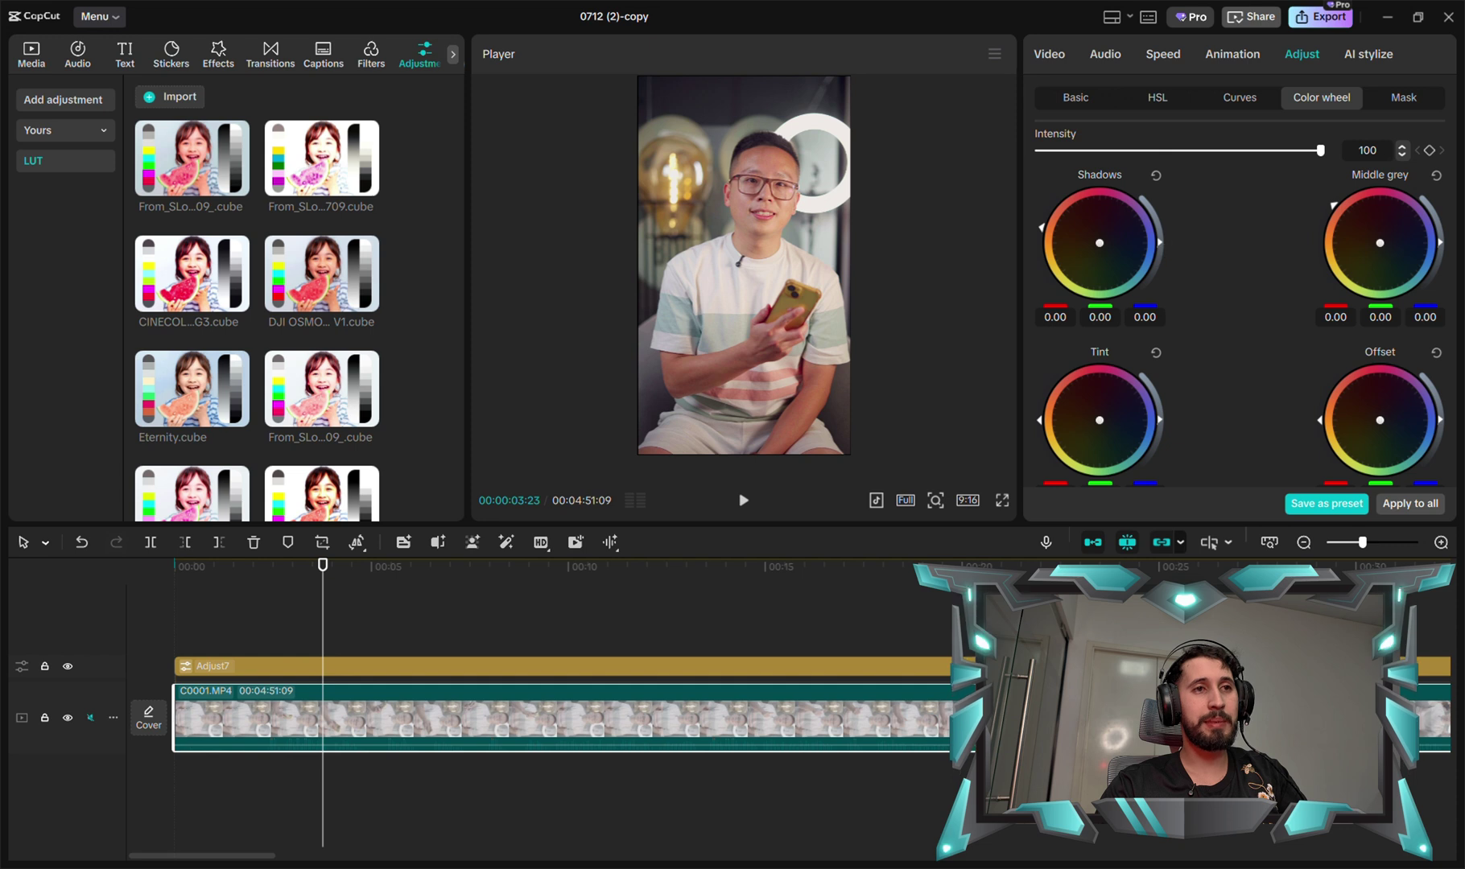
pyautogui.moveTo(1165, 245); pyautogui.dragTo(1164, 274)
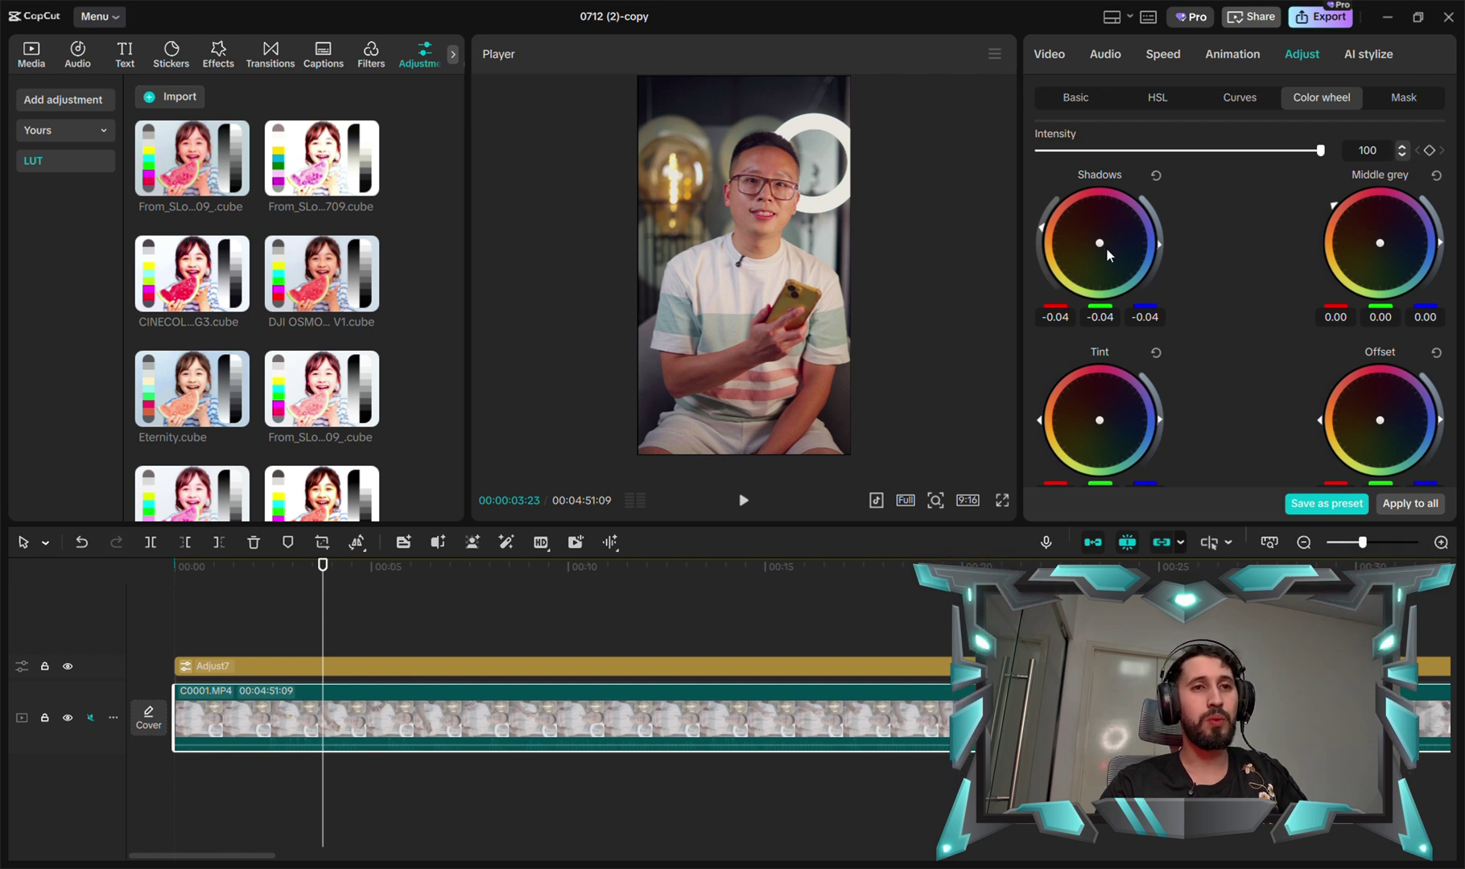
pyautogui.moveTo(1100, 244); pyautogui.dragTo(1103, 243)
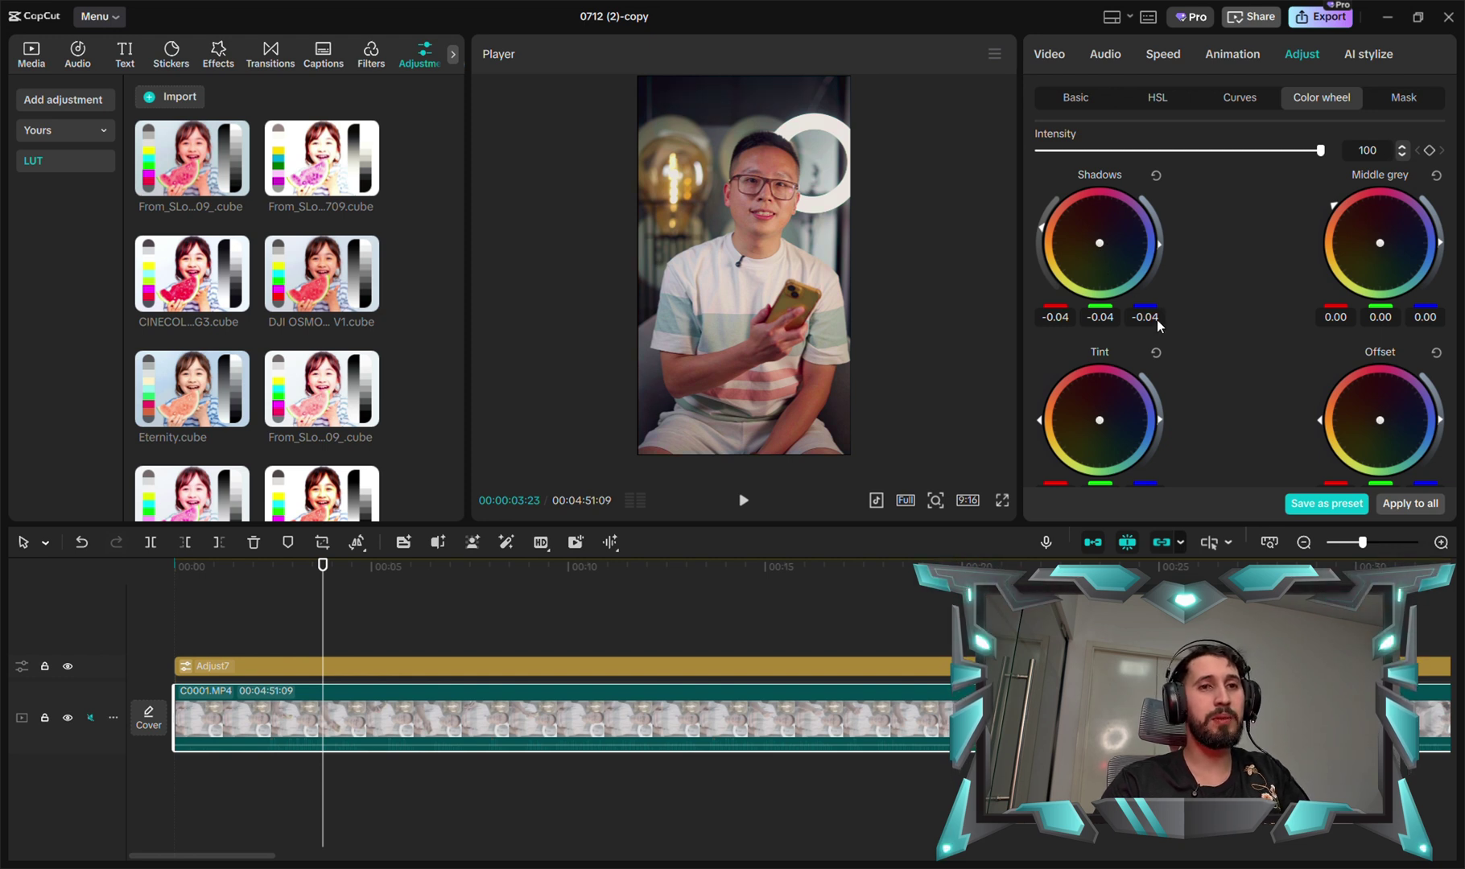
# Step: Slightly raise the saturation of the clip's Tint and Offset color wheels
pyautogui.scroll(3, 1158, 320)
pyautogui.scroll(-4, 1158, 320)
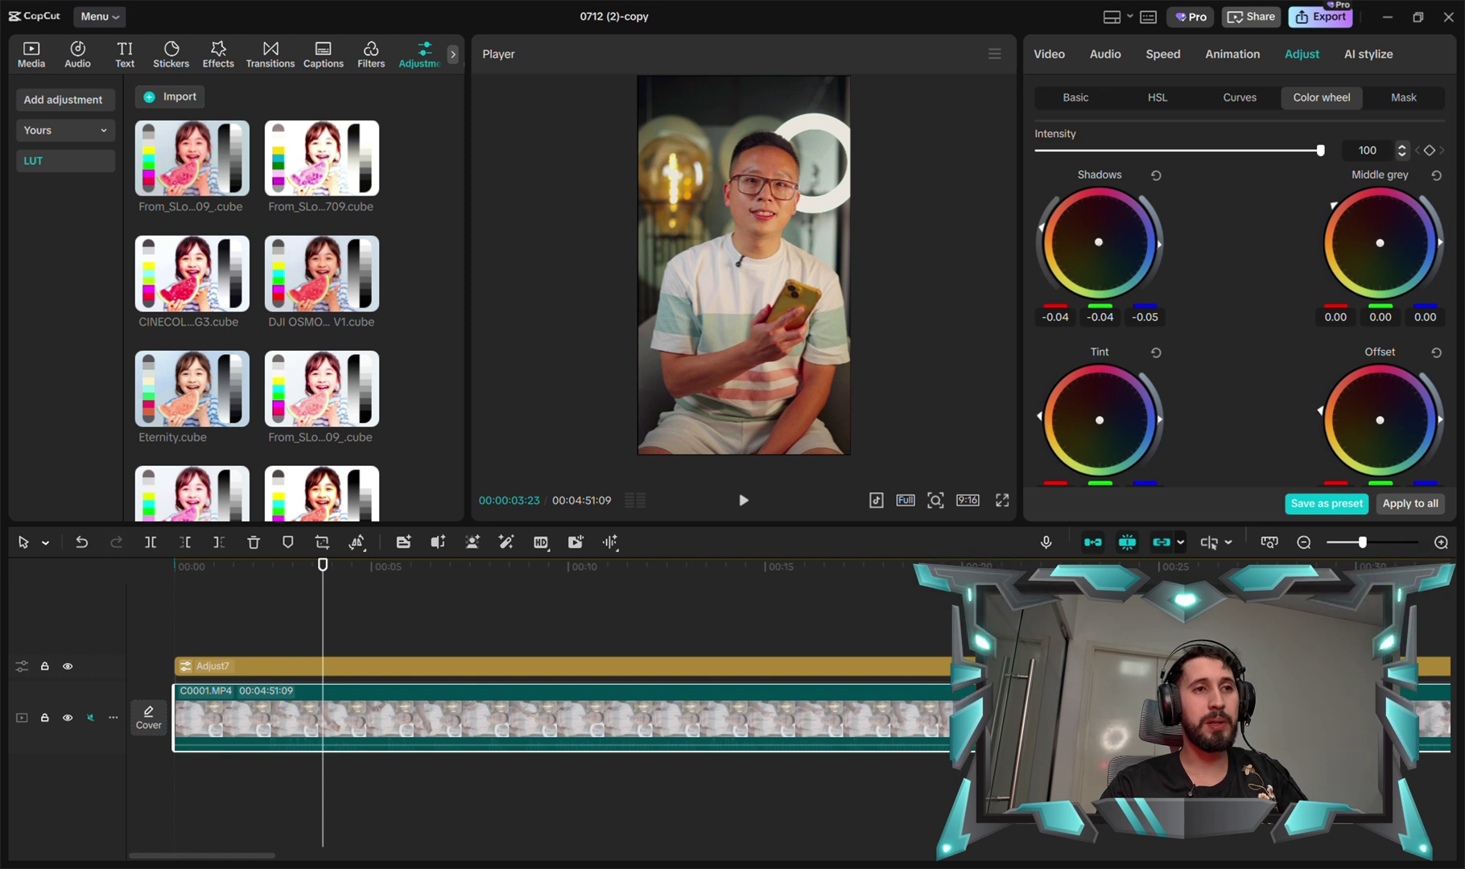
pyautogui.moveTo(1045, 395); pyautogui.dragTo(1057, 377)
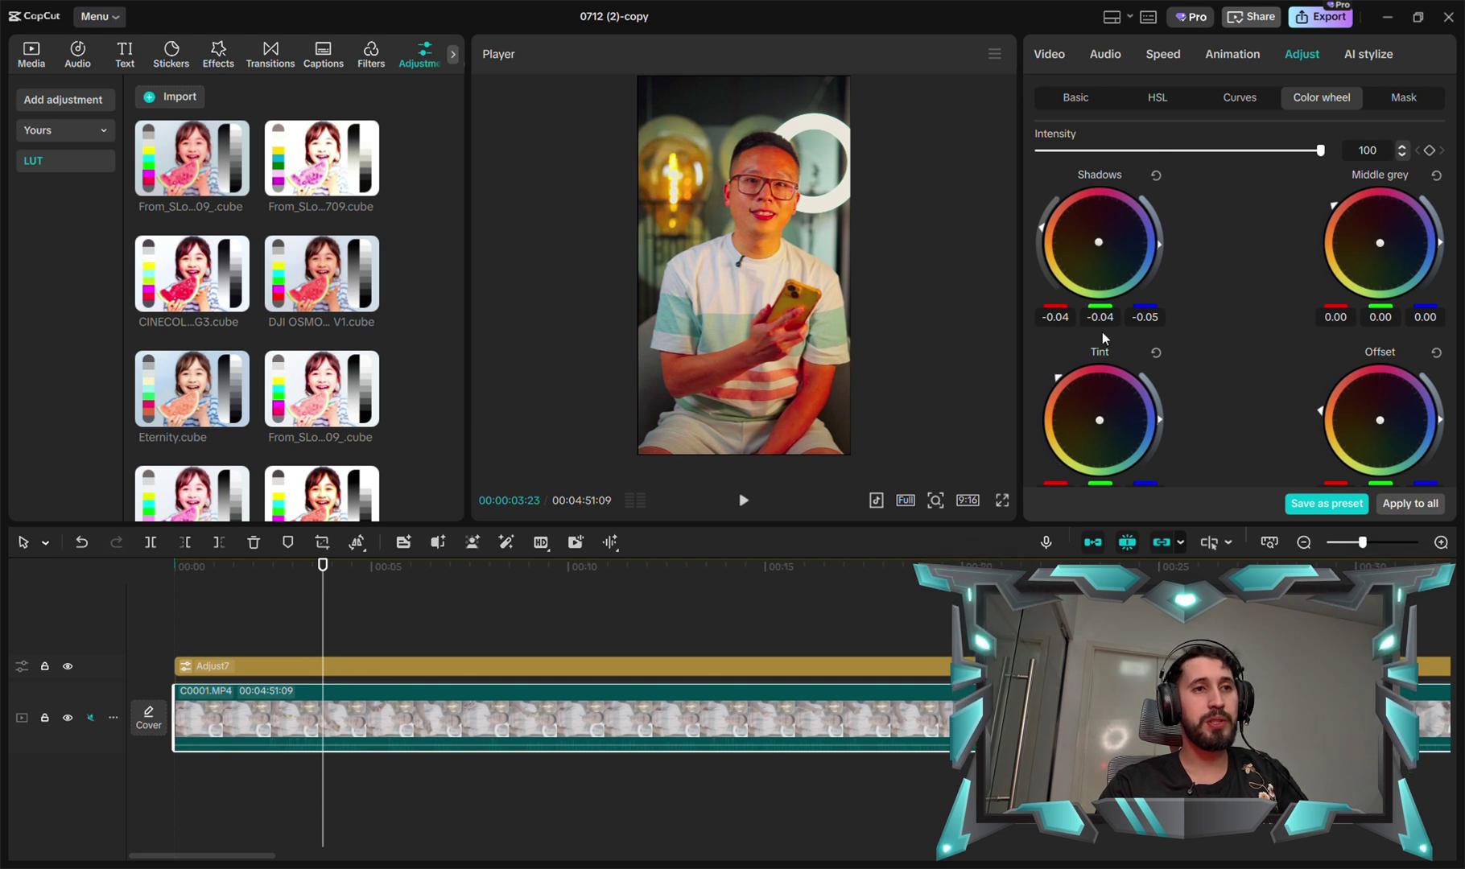
pyautogui.moveTo(1052, 384); pyautogui.dragTo(1043, 399)
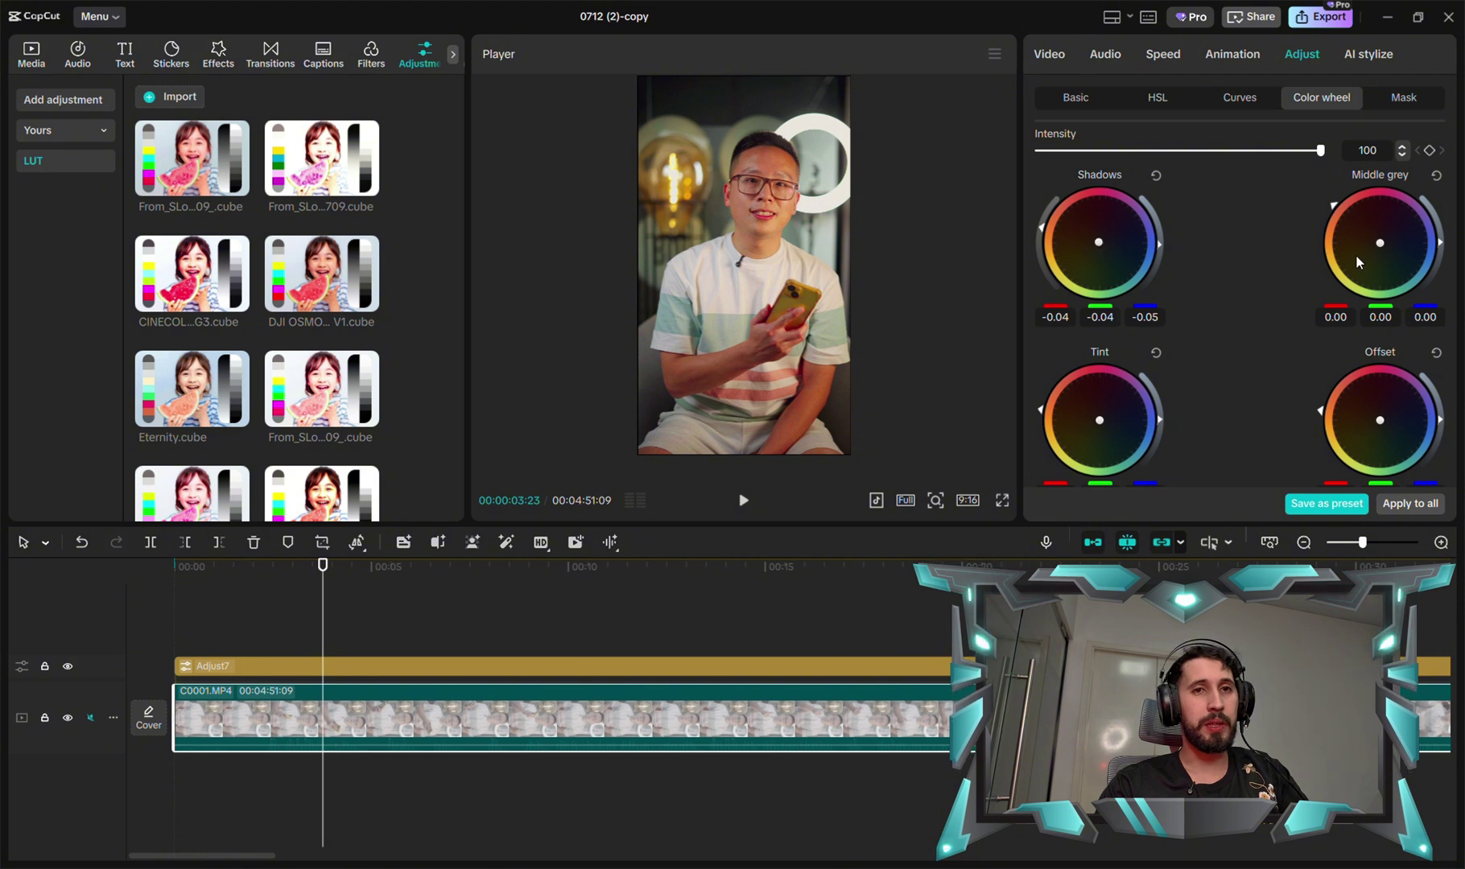
pyautogui.moveTo(1373, 246); pyautogui.dragTo(1377, 262)
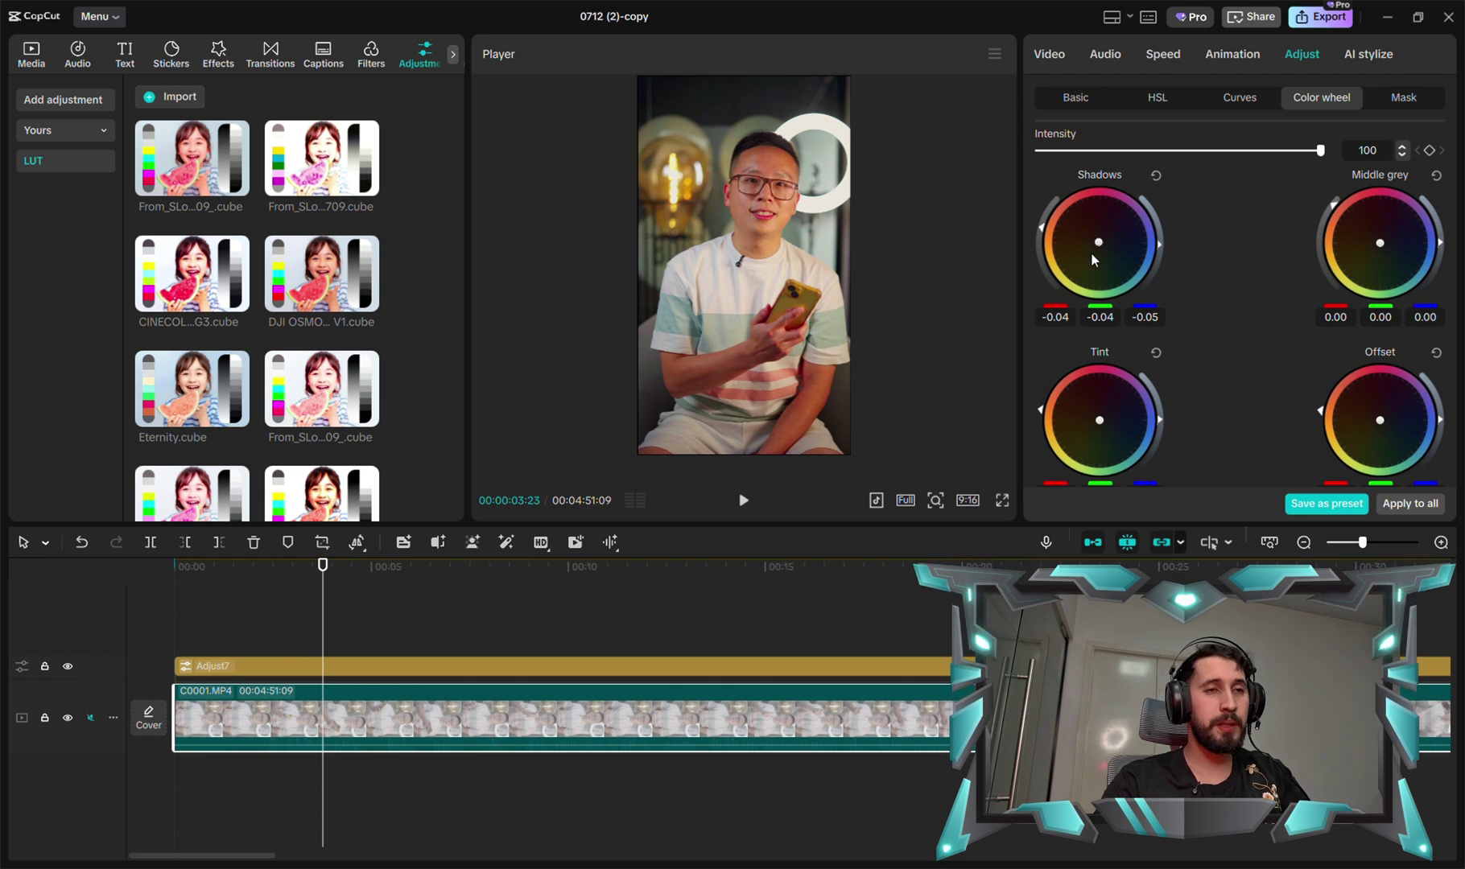
pyautogui.click(1154, 319)
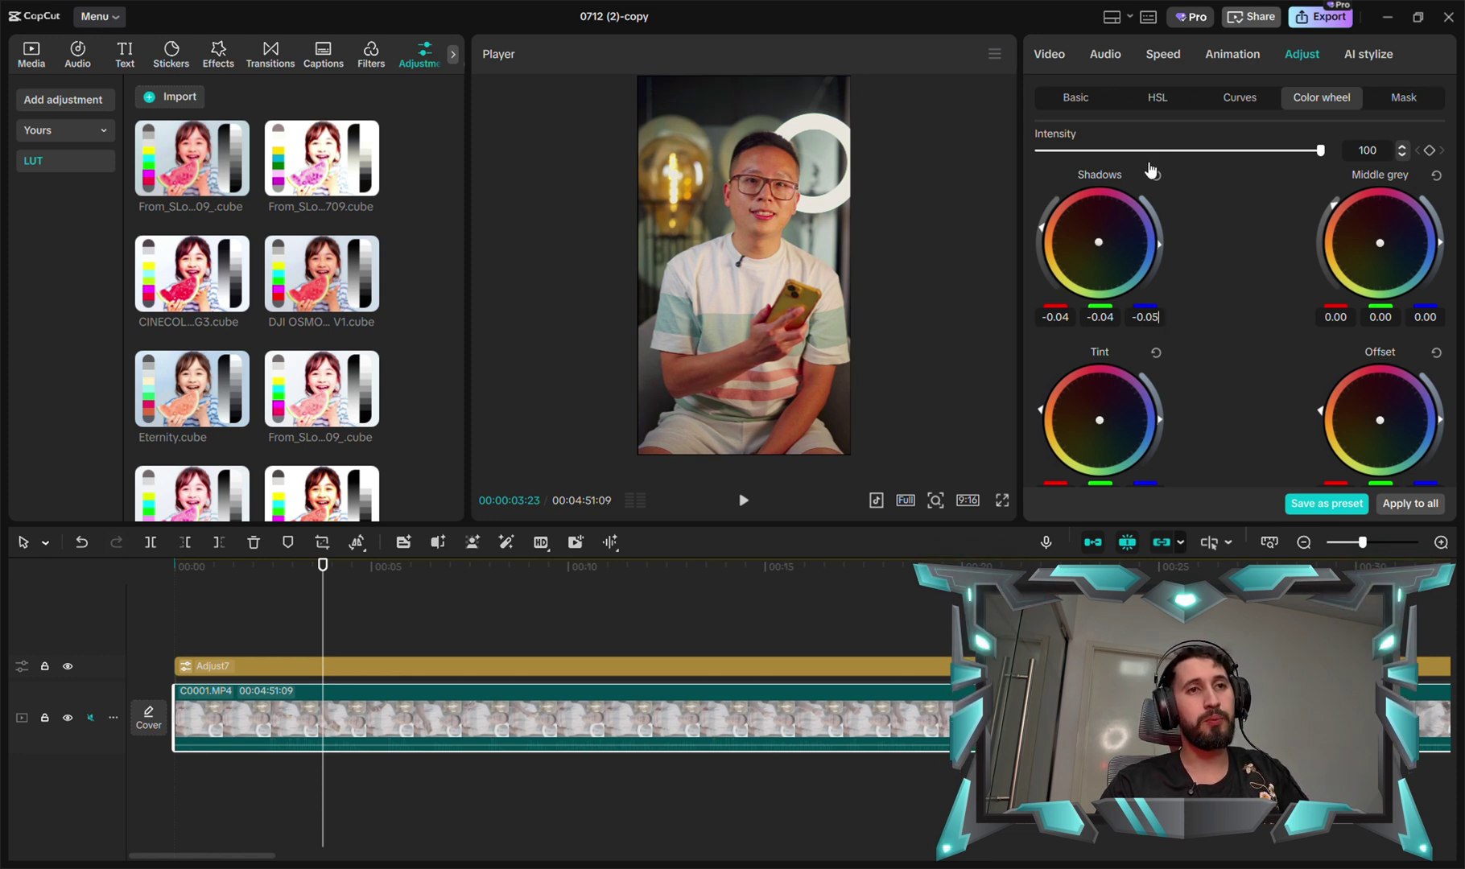
# Step: Compare the footage with the clip's Color wheel grading off and on, and inspect the enlarged preview
pyautogui.scroll(2, 1151, 169)
pyautogui.click(1043, 143)
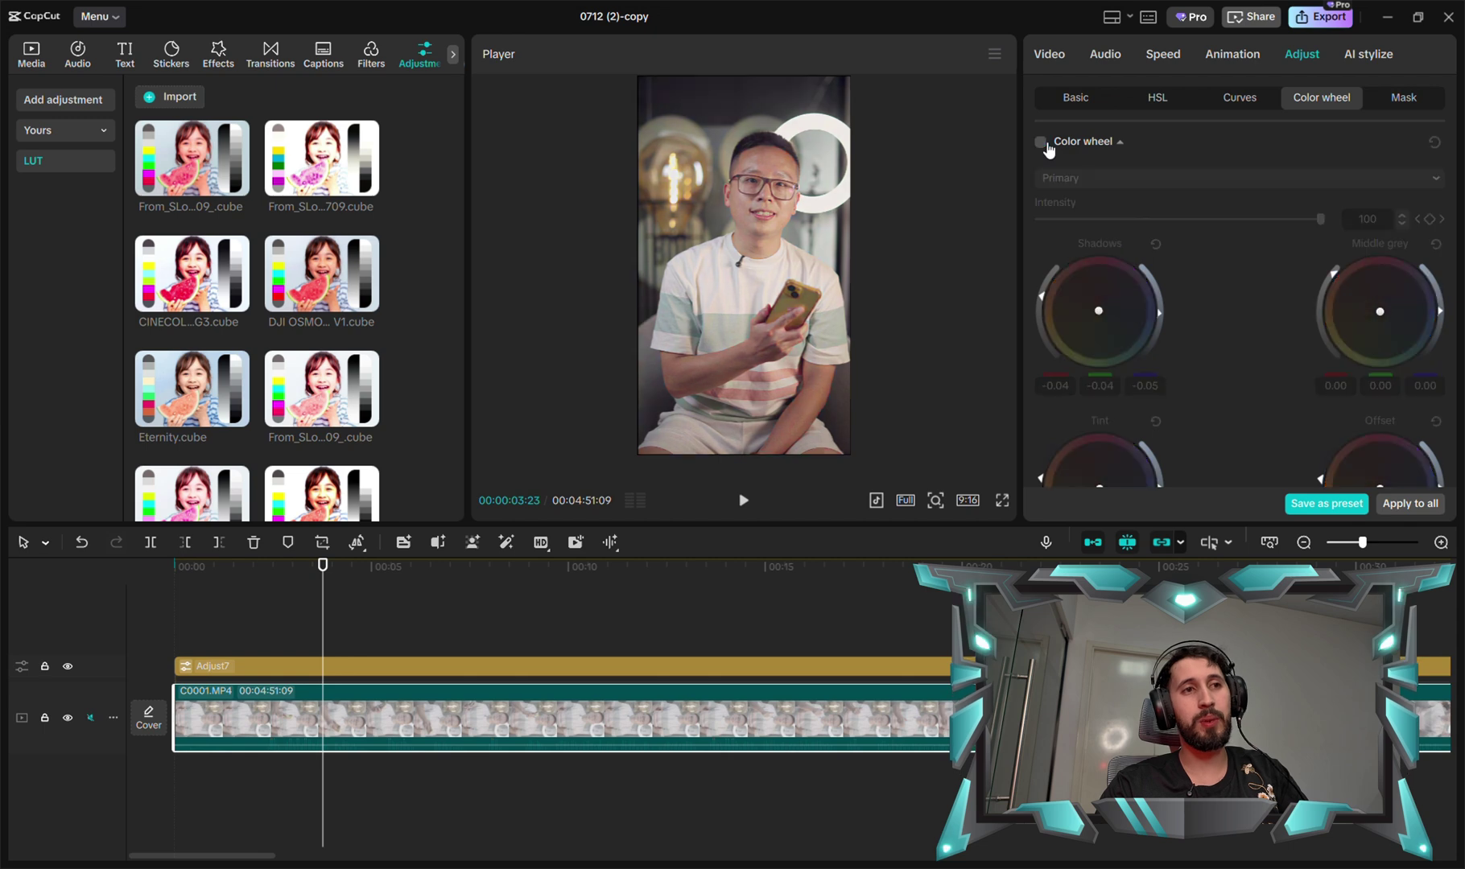
pyautogui.click(1043, 143)
pyautogui.click(1043, 143)
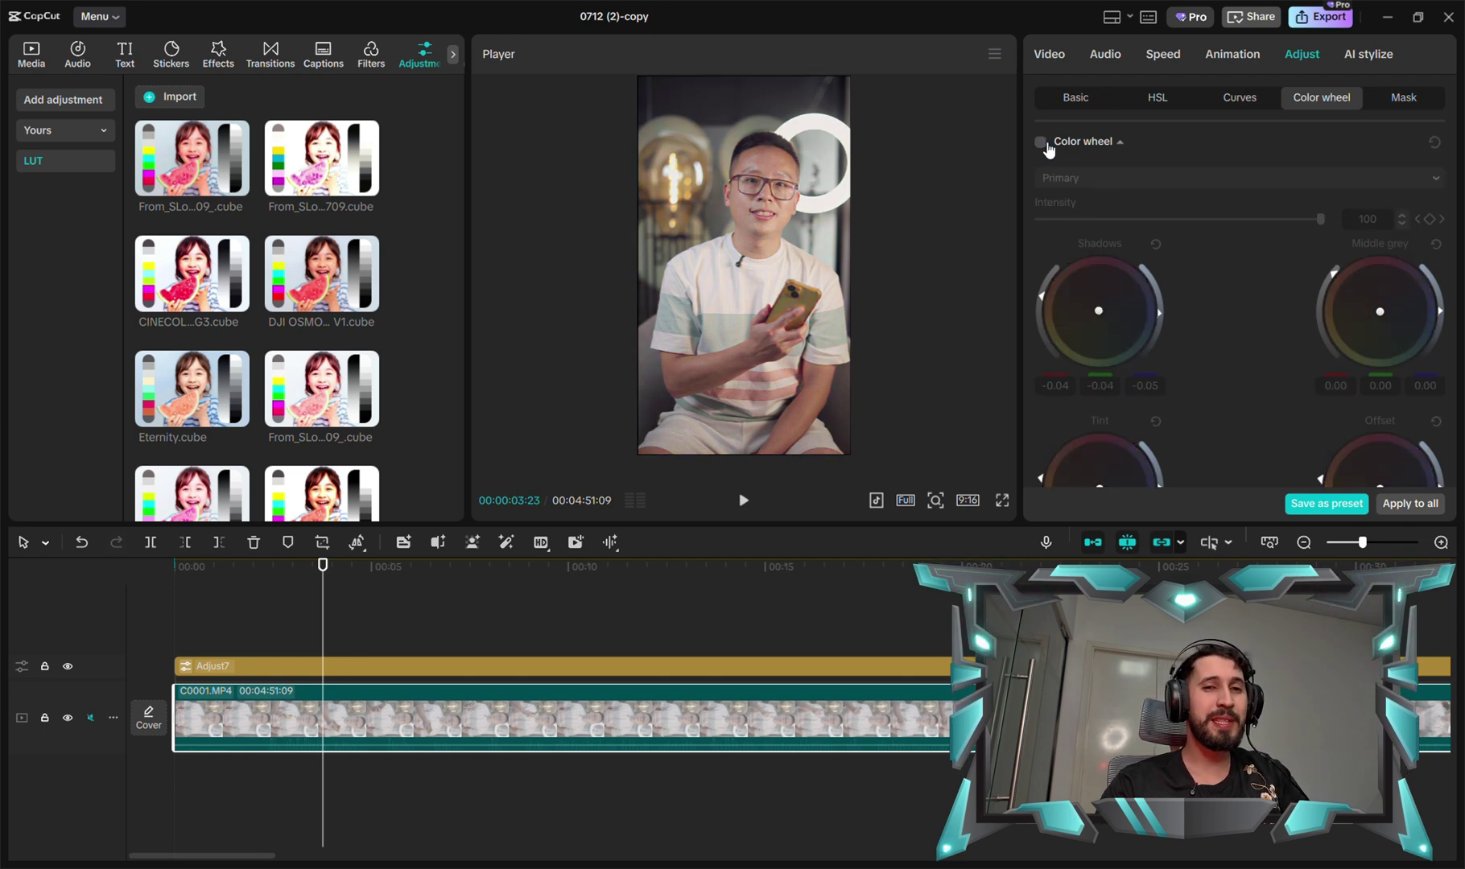
pyautogui.click(1043, 143)
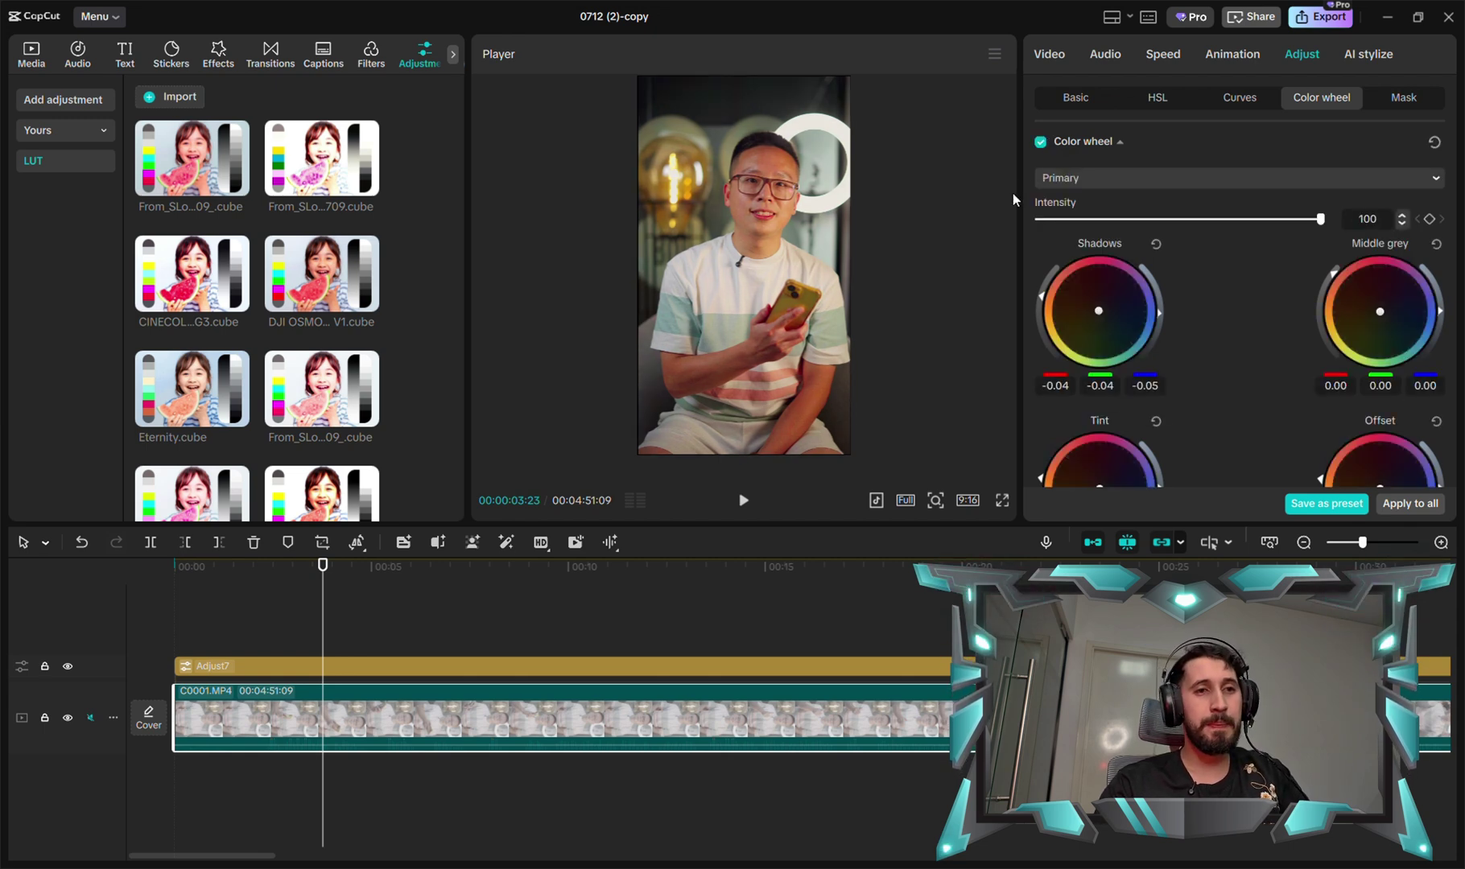
pyautogui.click(935, 499)
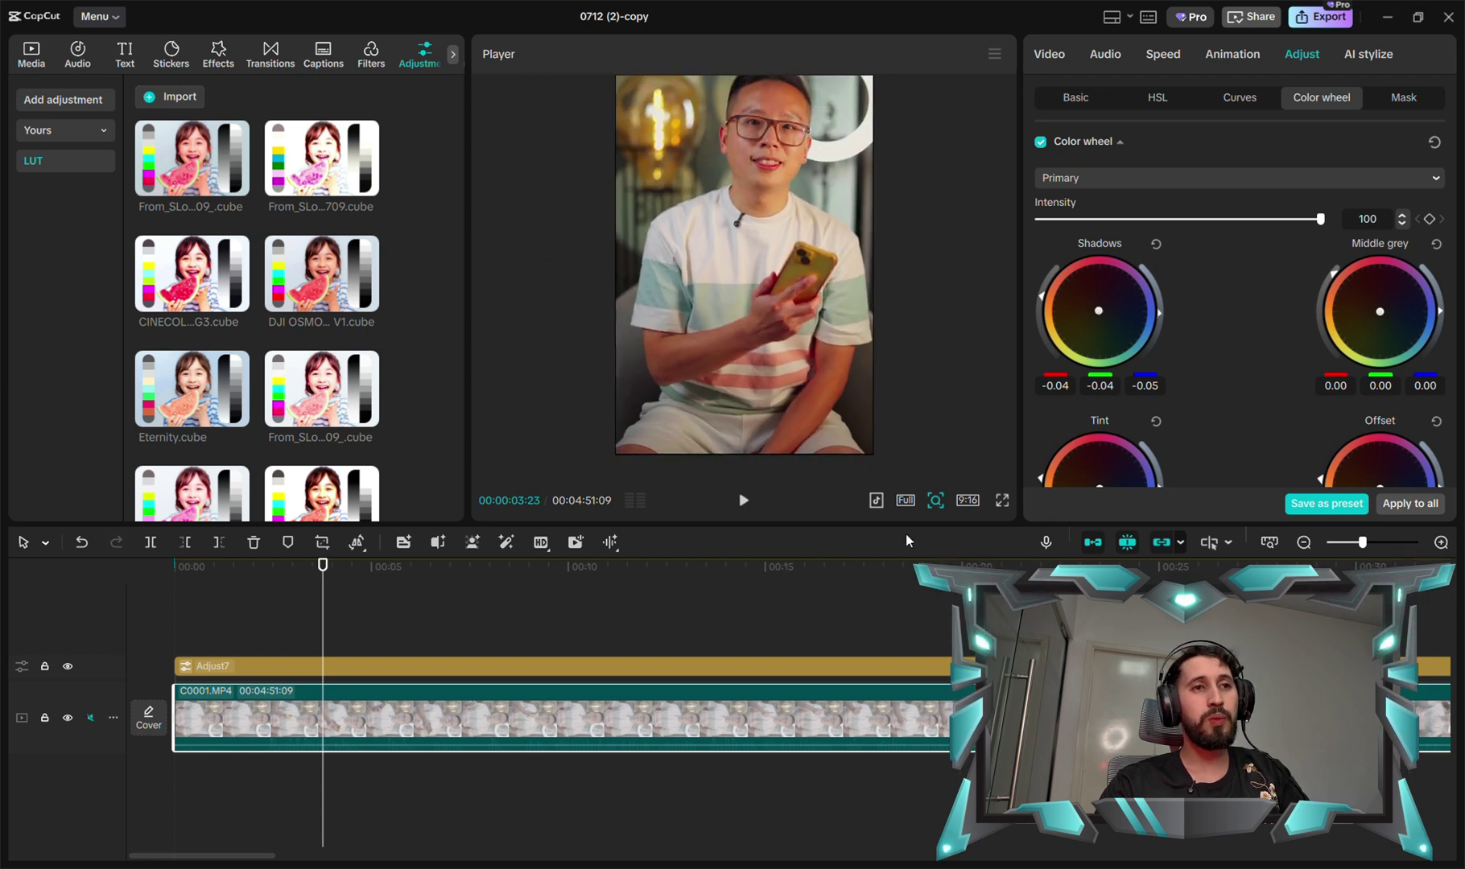
pyautogui.click(1079, 98)
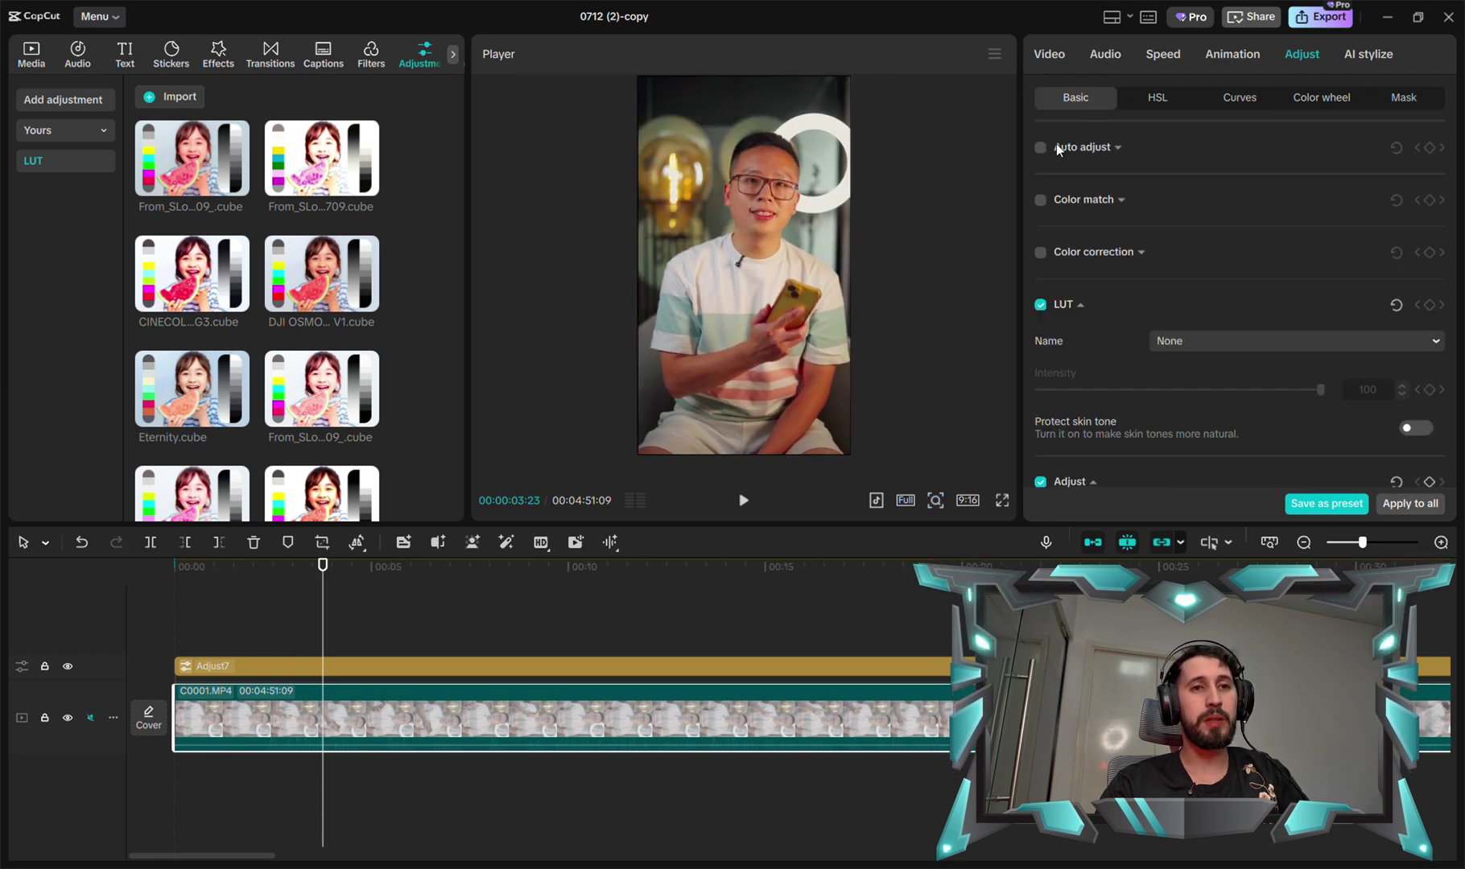
pyautogui.scroll(-6, 1182, 258)
pyautogui.scroll(6, 1179, 252)
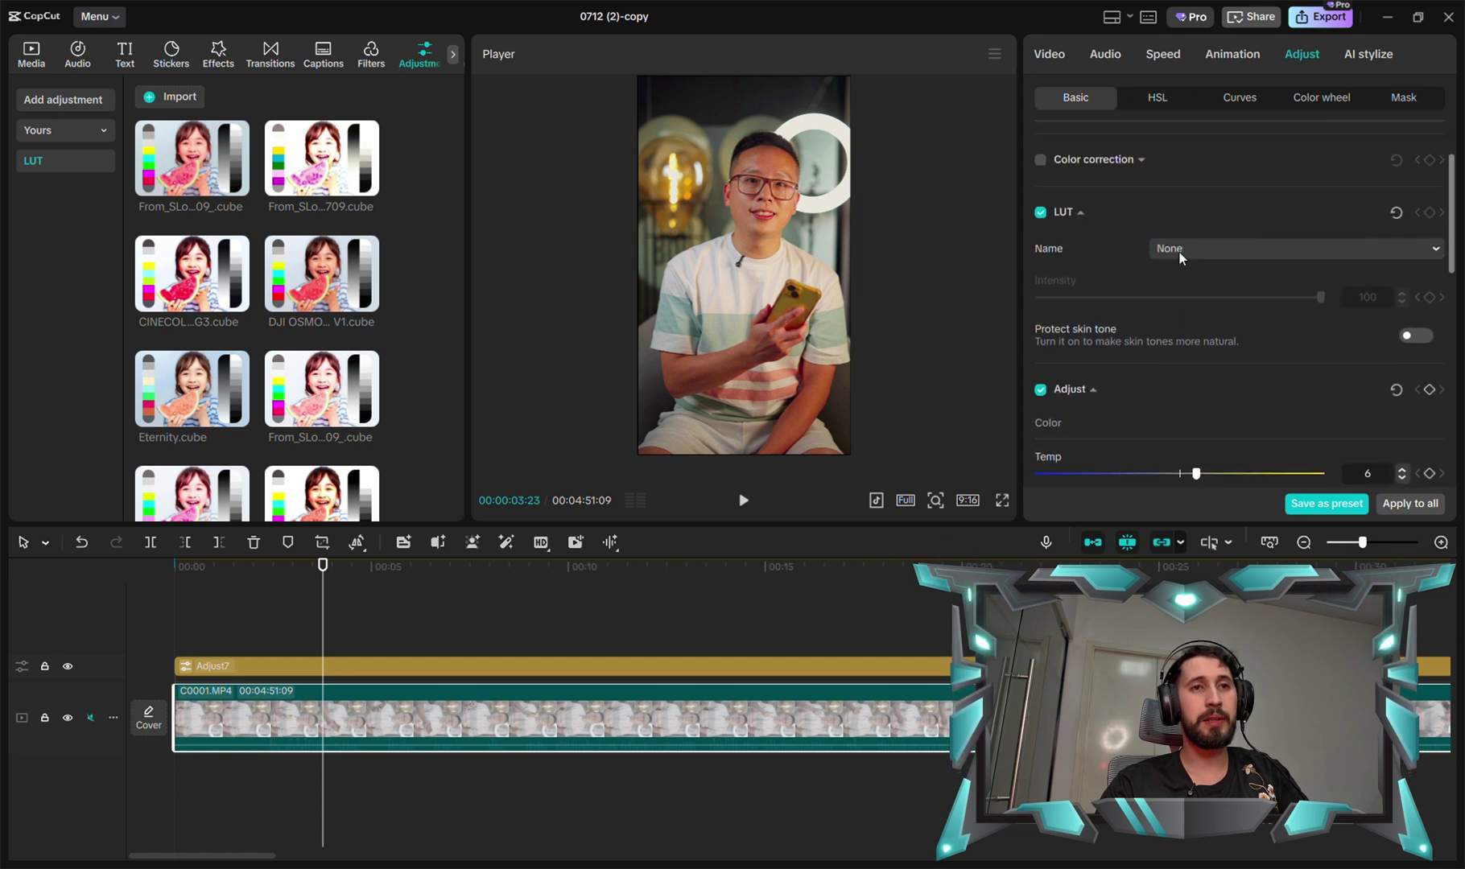
pyautogui.scroll(-1, 1129, 220)
pyautogui.scroll(-2, 1123, 211)
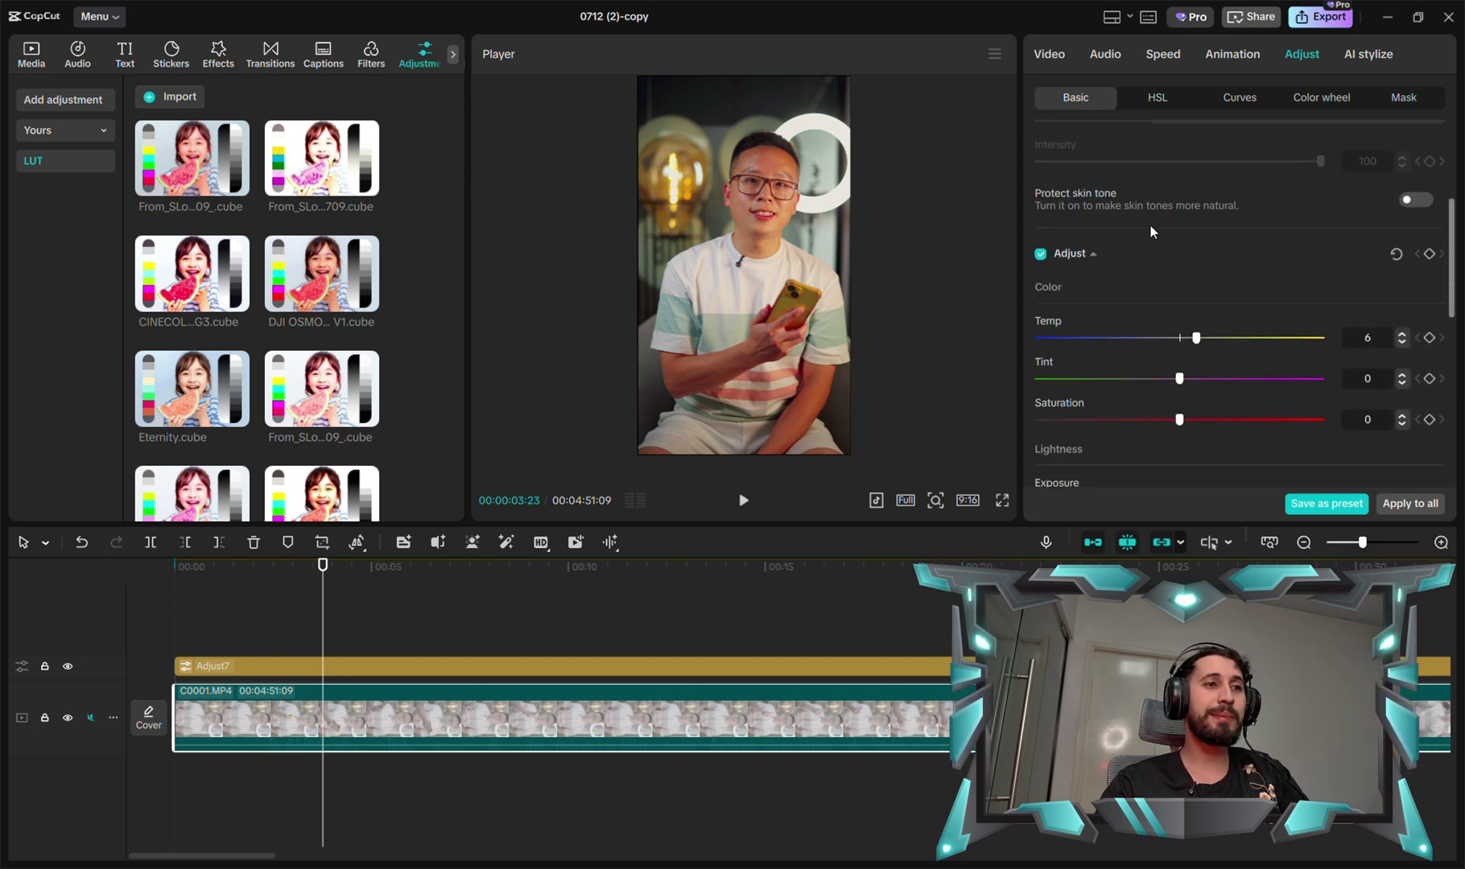
pyautogui.scroll(1, 1150, 225)
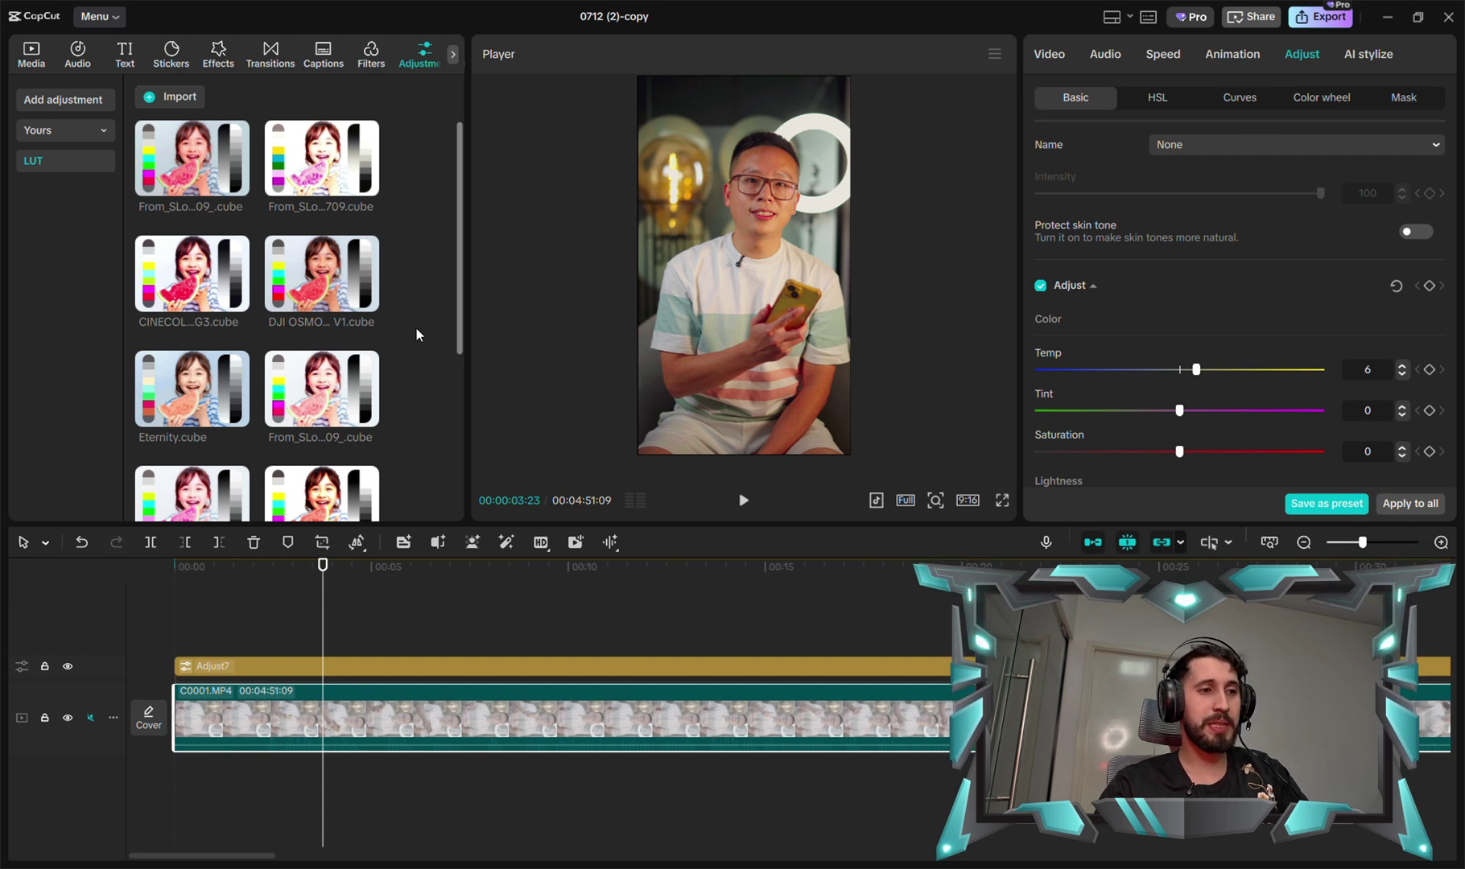
# Step: Try the Eternity.cube LUT on a separate adjustment layer above Adjust7, and delete that layer after previewing it
pyautogui.moveTo(218, 390)
pyautogui.moveTo(219, 390); pyautogui.dragTo(336, 612)
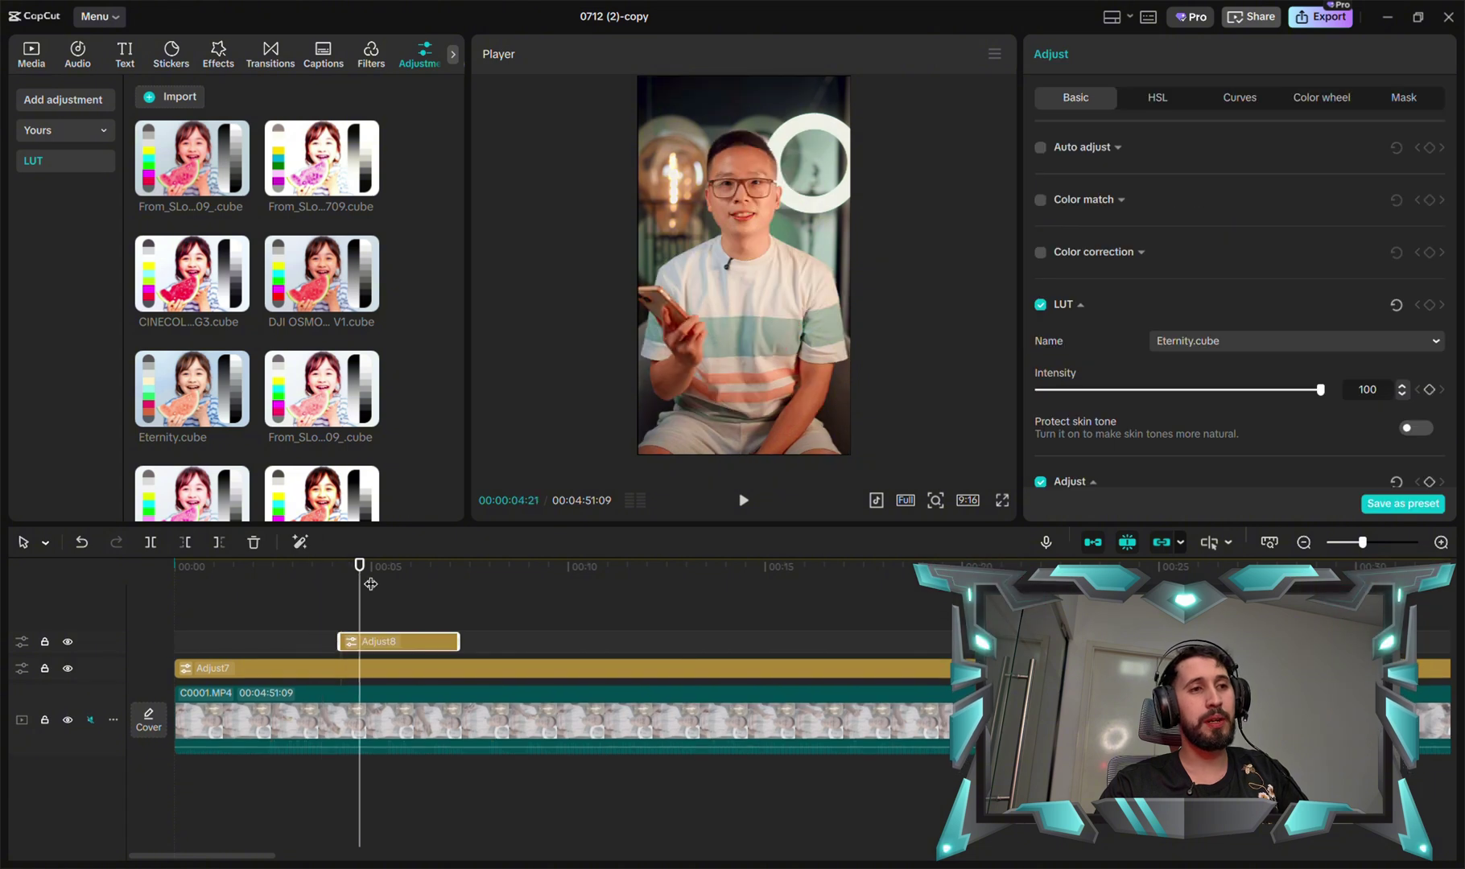
pyautogui.click(335, 606)
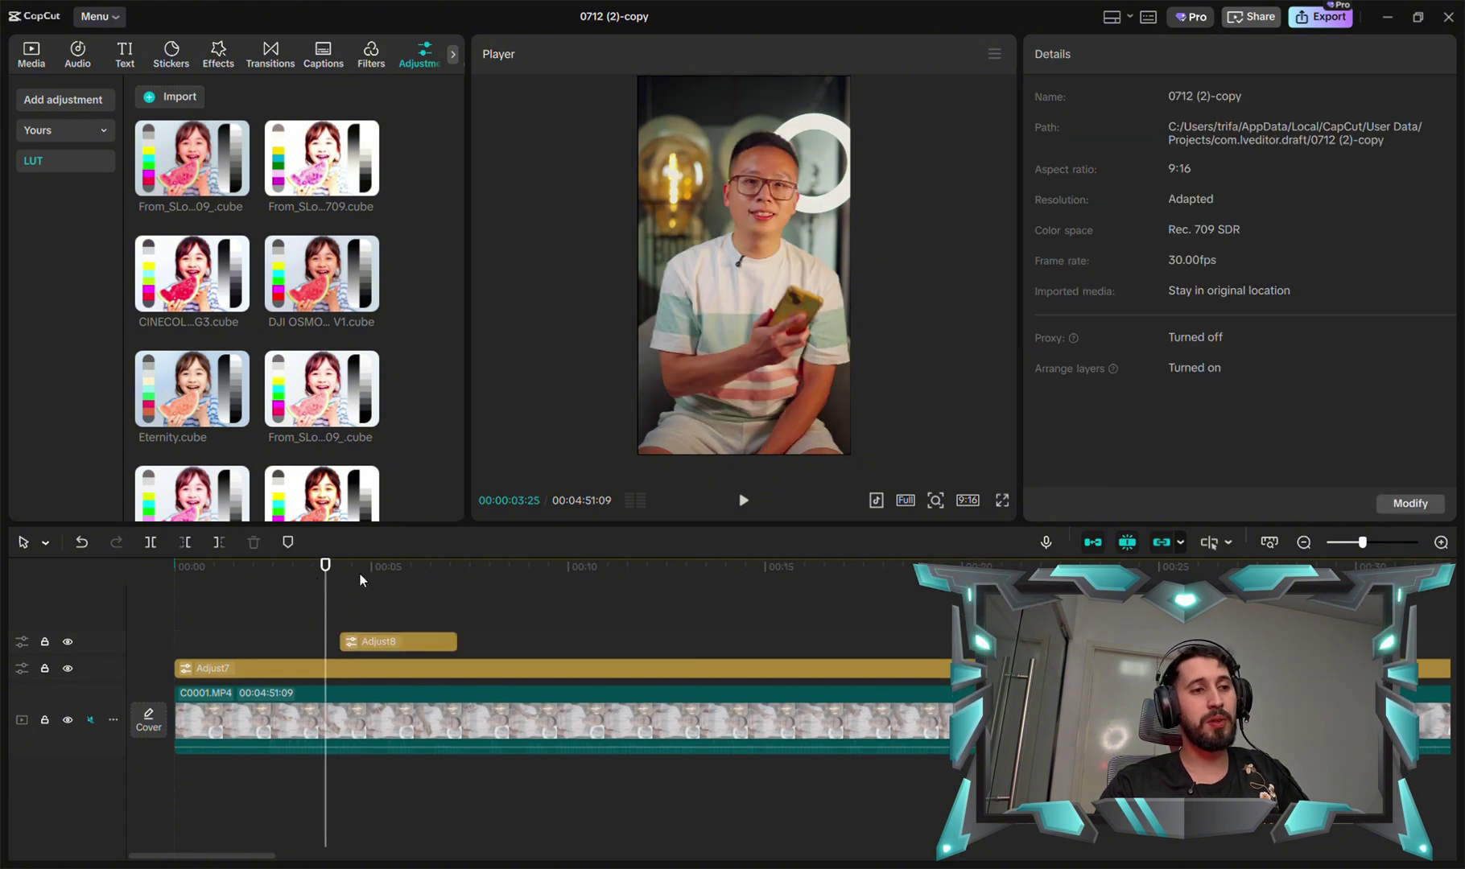
pyautogui.click(362, 577)
pyautogui.click(330, 586)
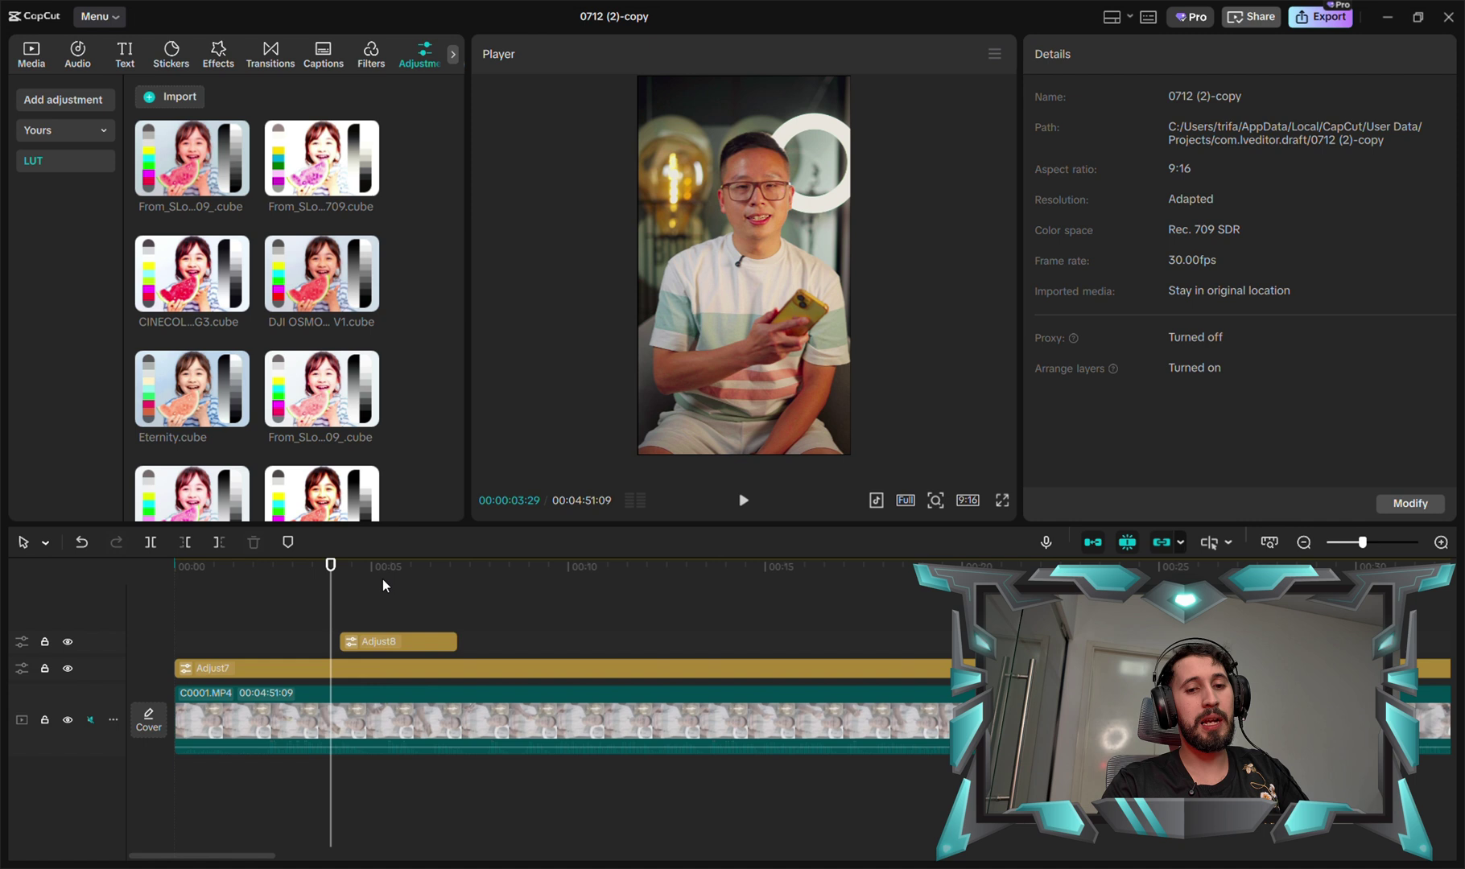
pyautogui.click(380, 642)
pyautogui.press('Delete')
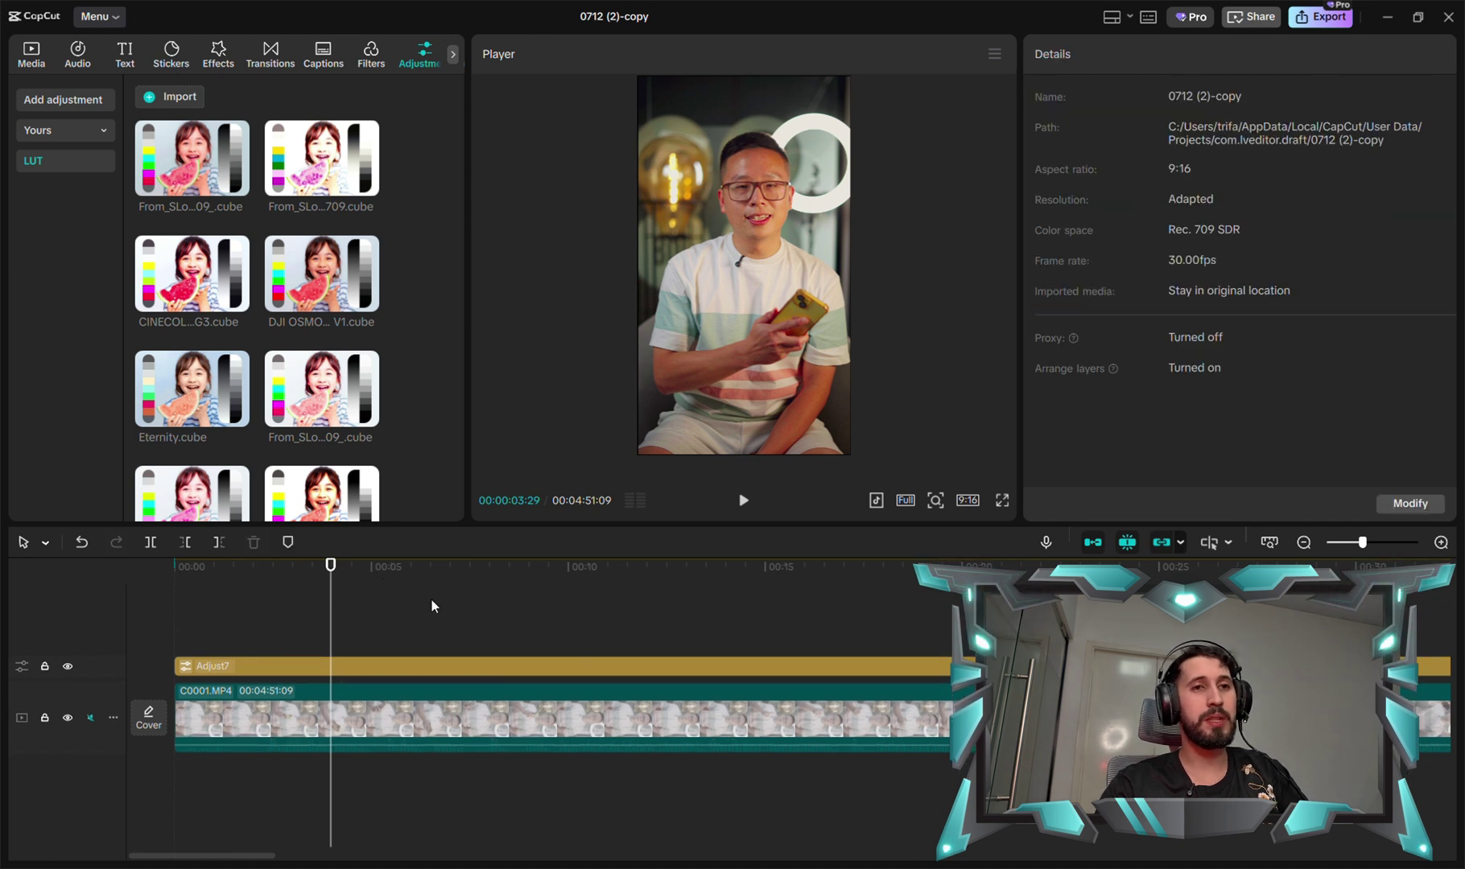
# Step: Play the footage from about four seconds and compare it with the Adjust7 layer hidden and shown
pyautogui.click(477, 685)
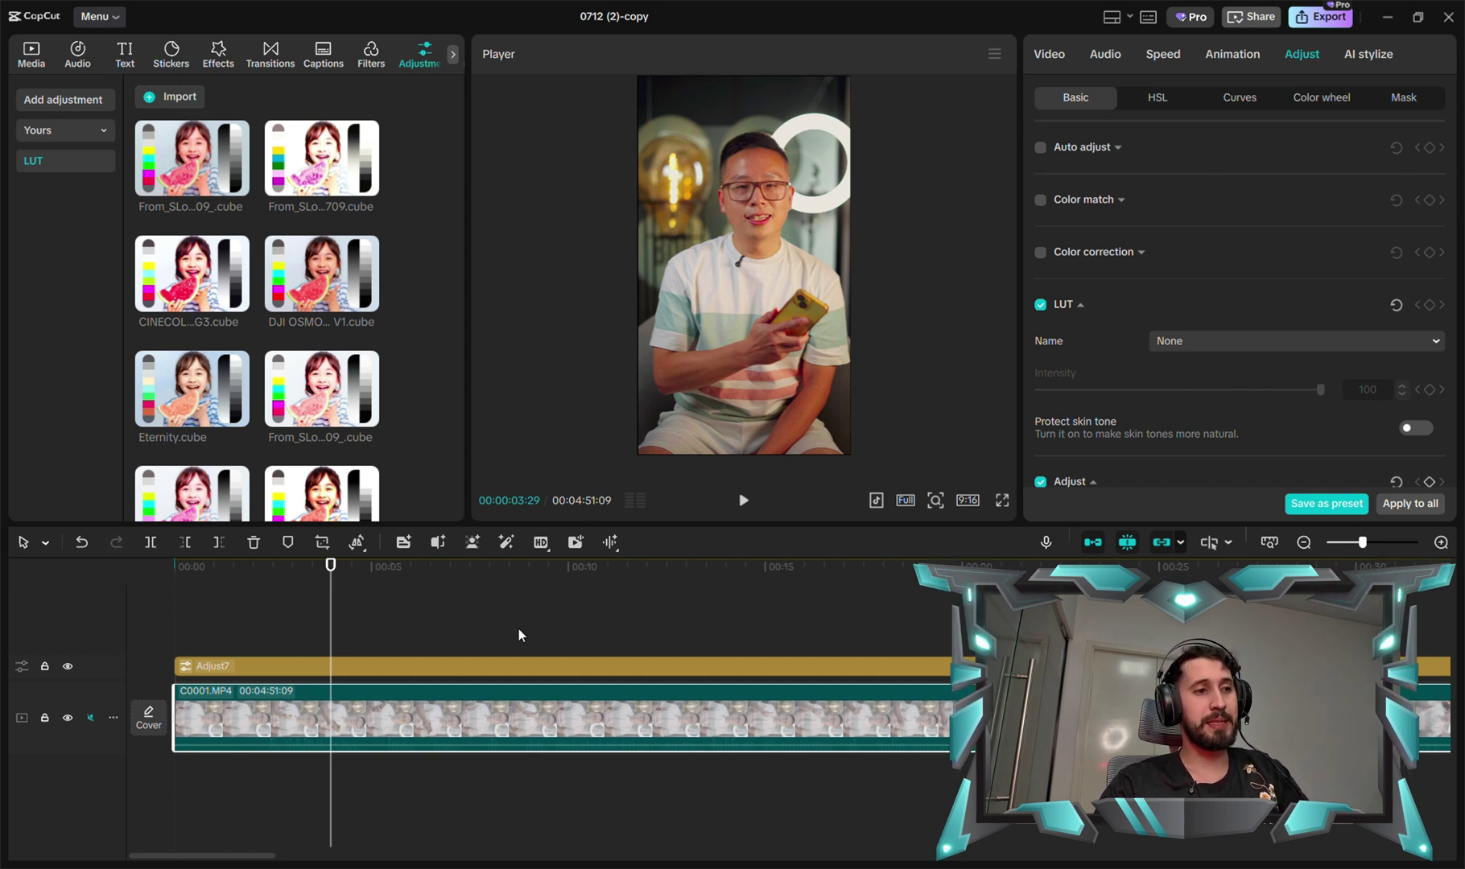
pyautogui.press('space')
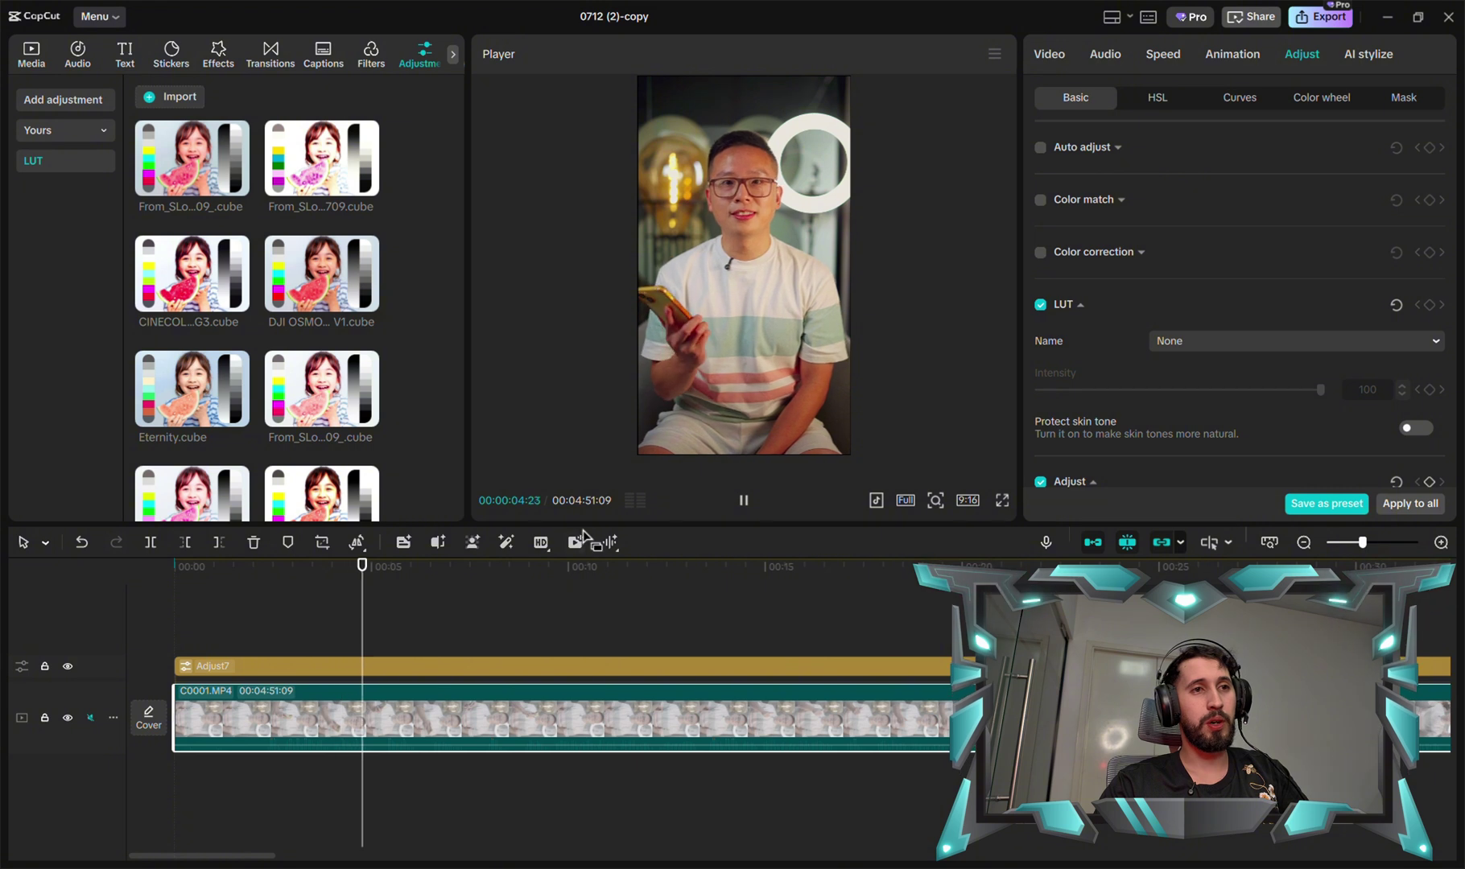
pyautogui.click(68, 667)
pyautogui.click(68, 666)
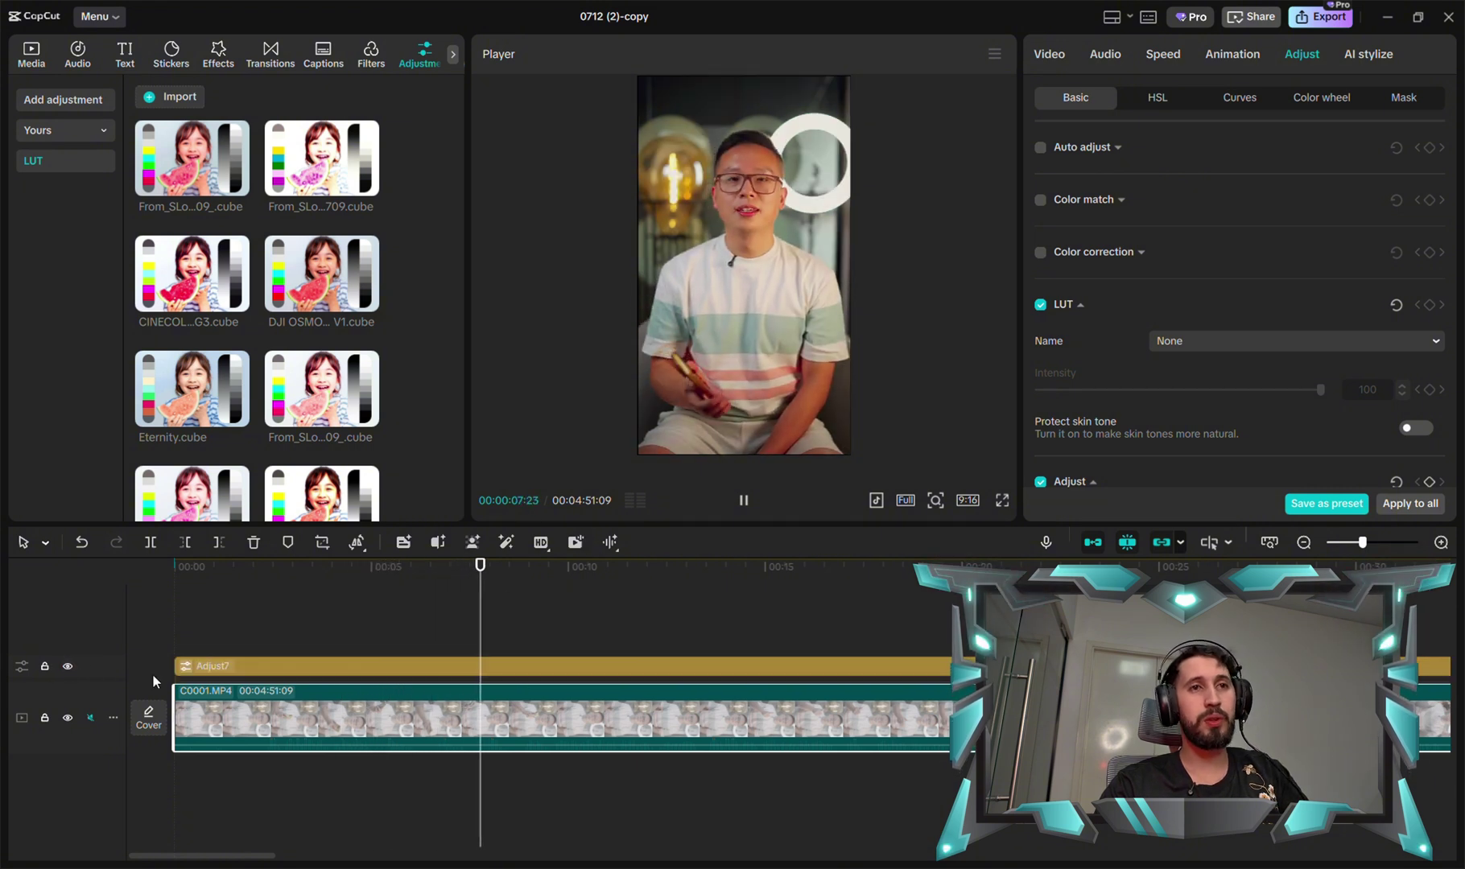
pyautogui.press('space')
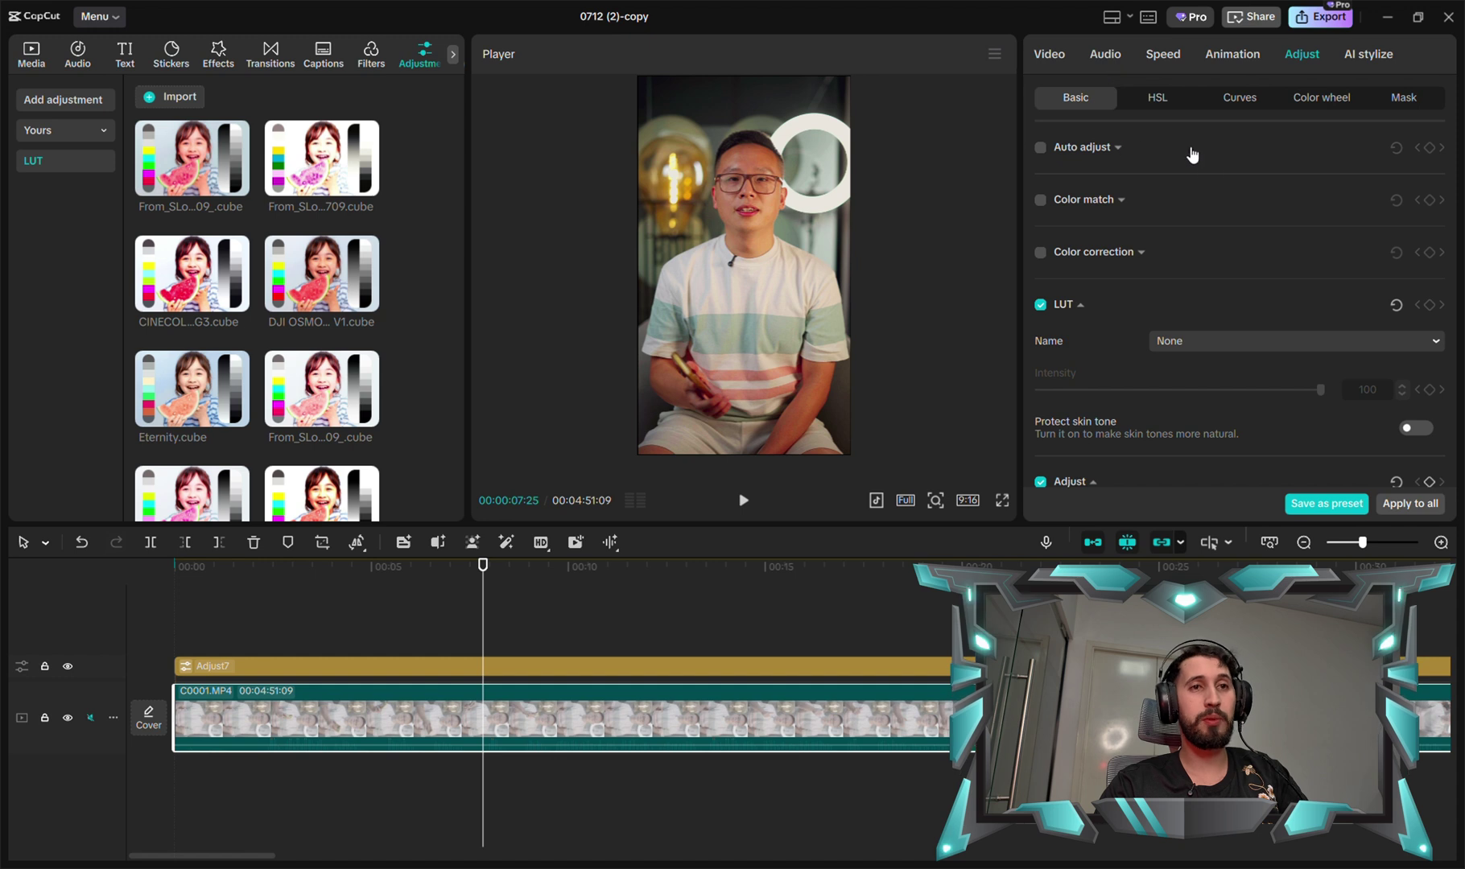
# Step: Turn off the clip's basic Adjust and Color wheel settings and hide the Adjust7 layer to view the flat footage
pyautogui.scroll(-5, 1194, 190)
pyautogui.scroll(1, 1116, 183)
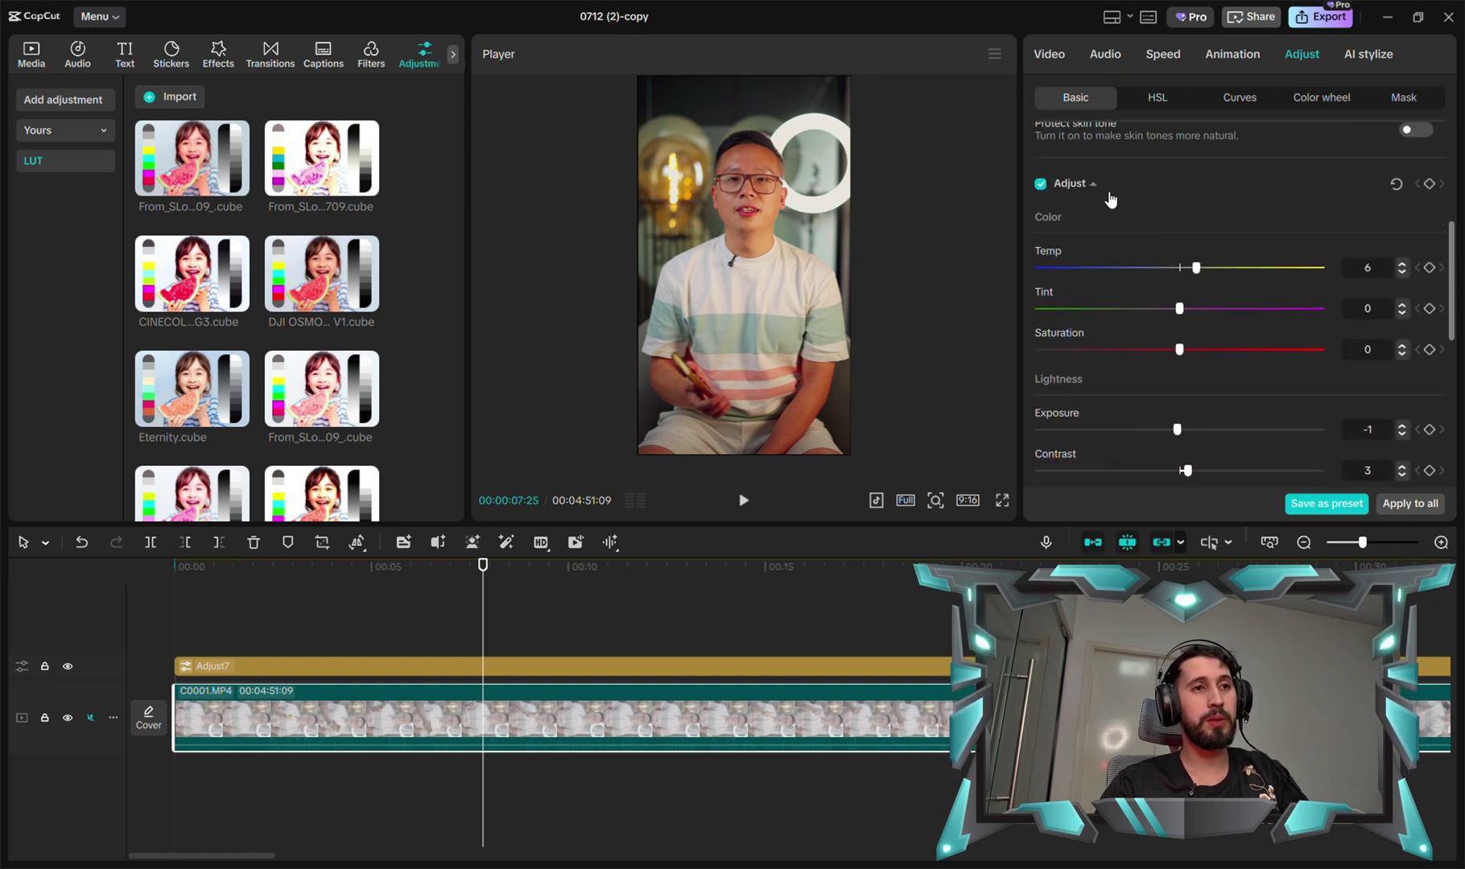
pyautogui.click(1041, 184)
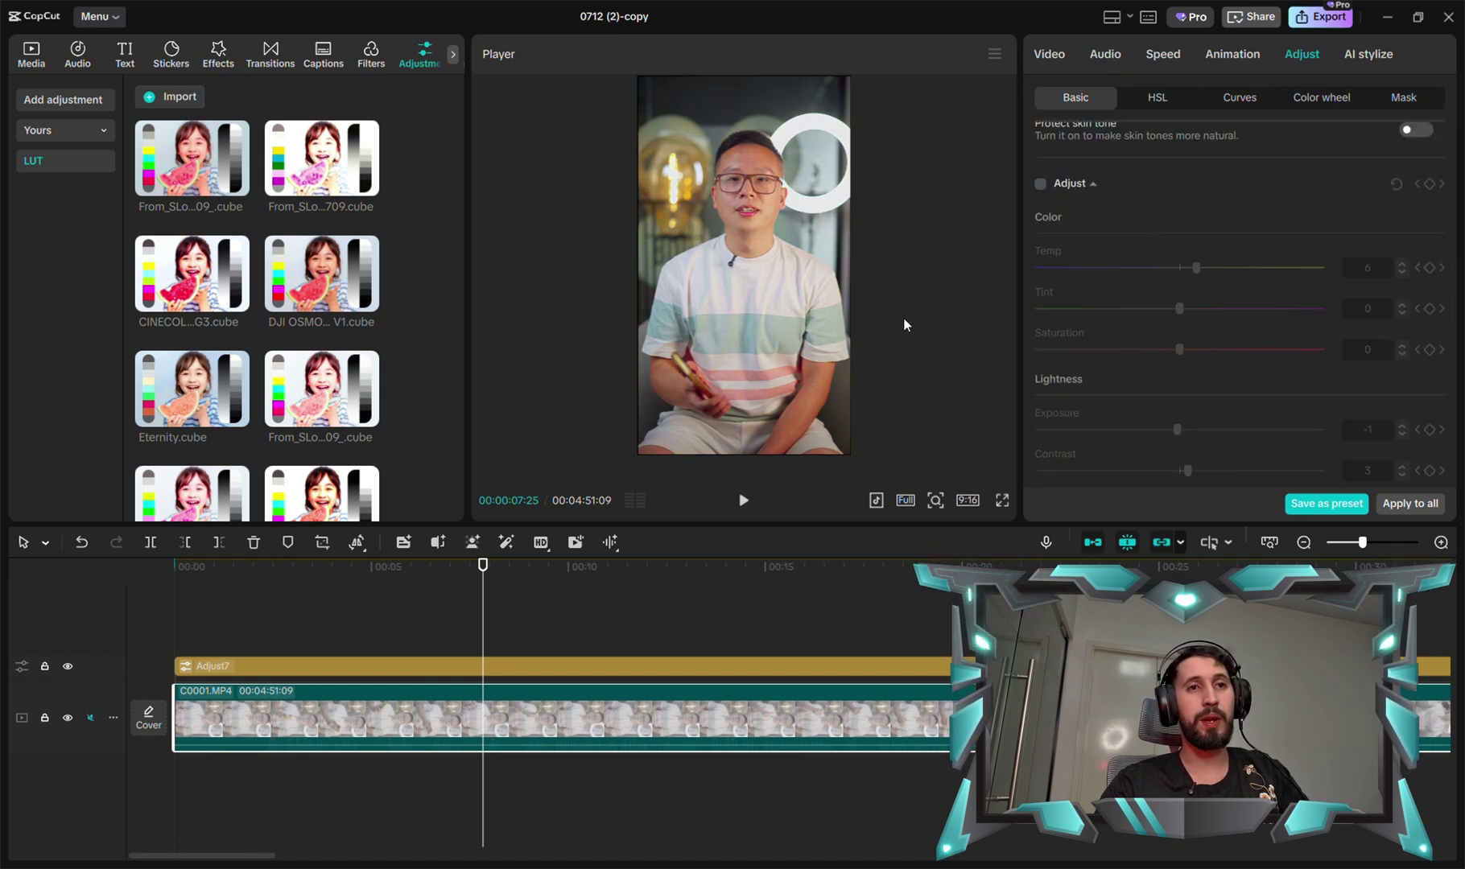
pyautogui.click(1324, 98)
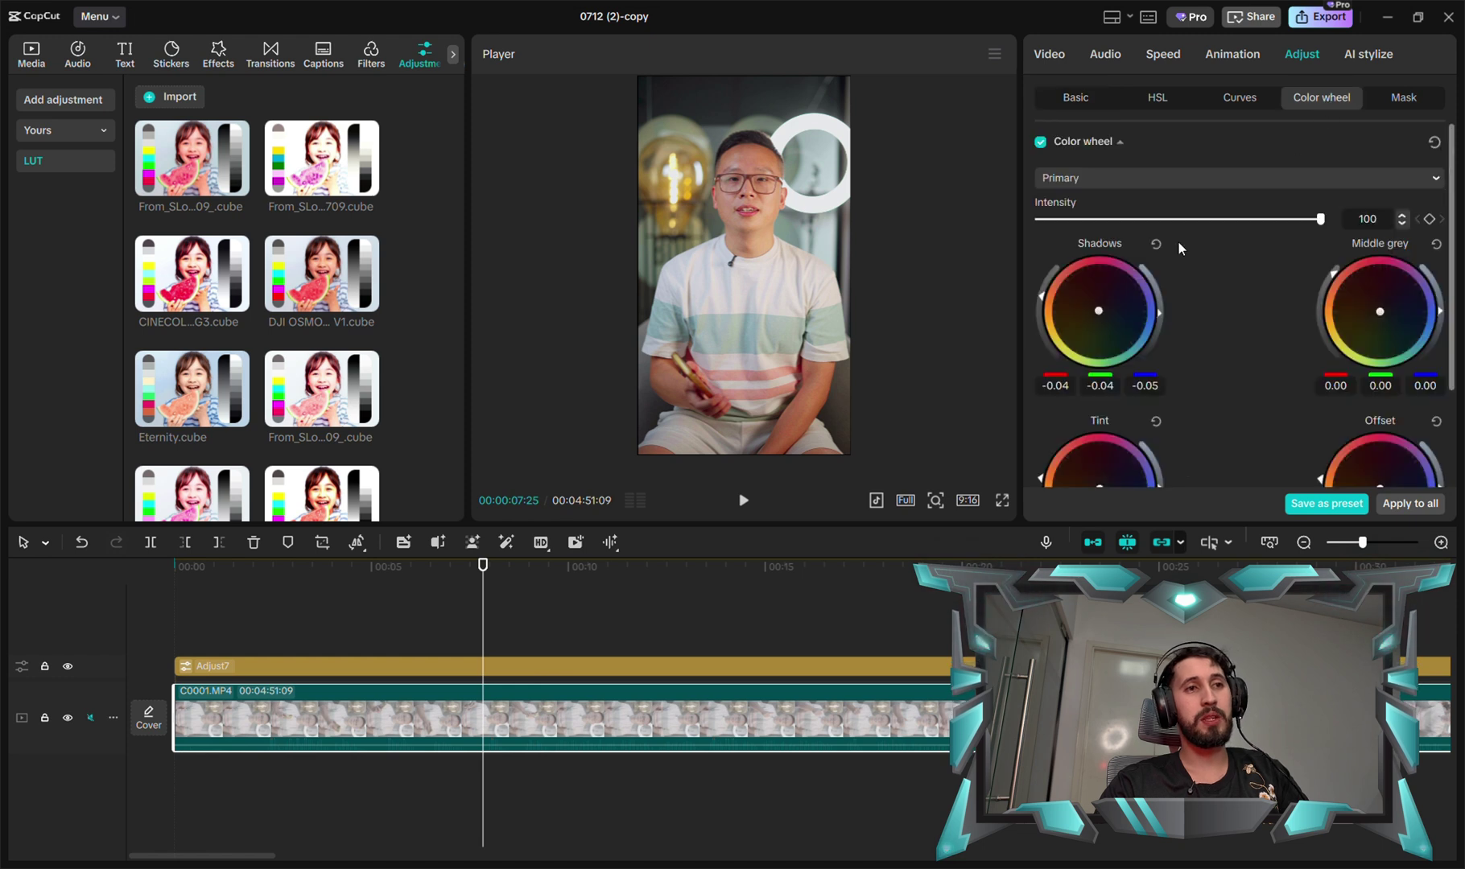
pyautogui.click(1043, 142)
pyautogui.press('space')
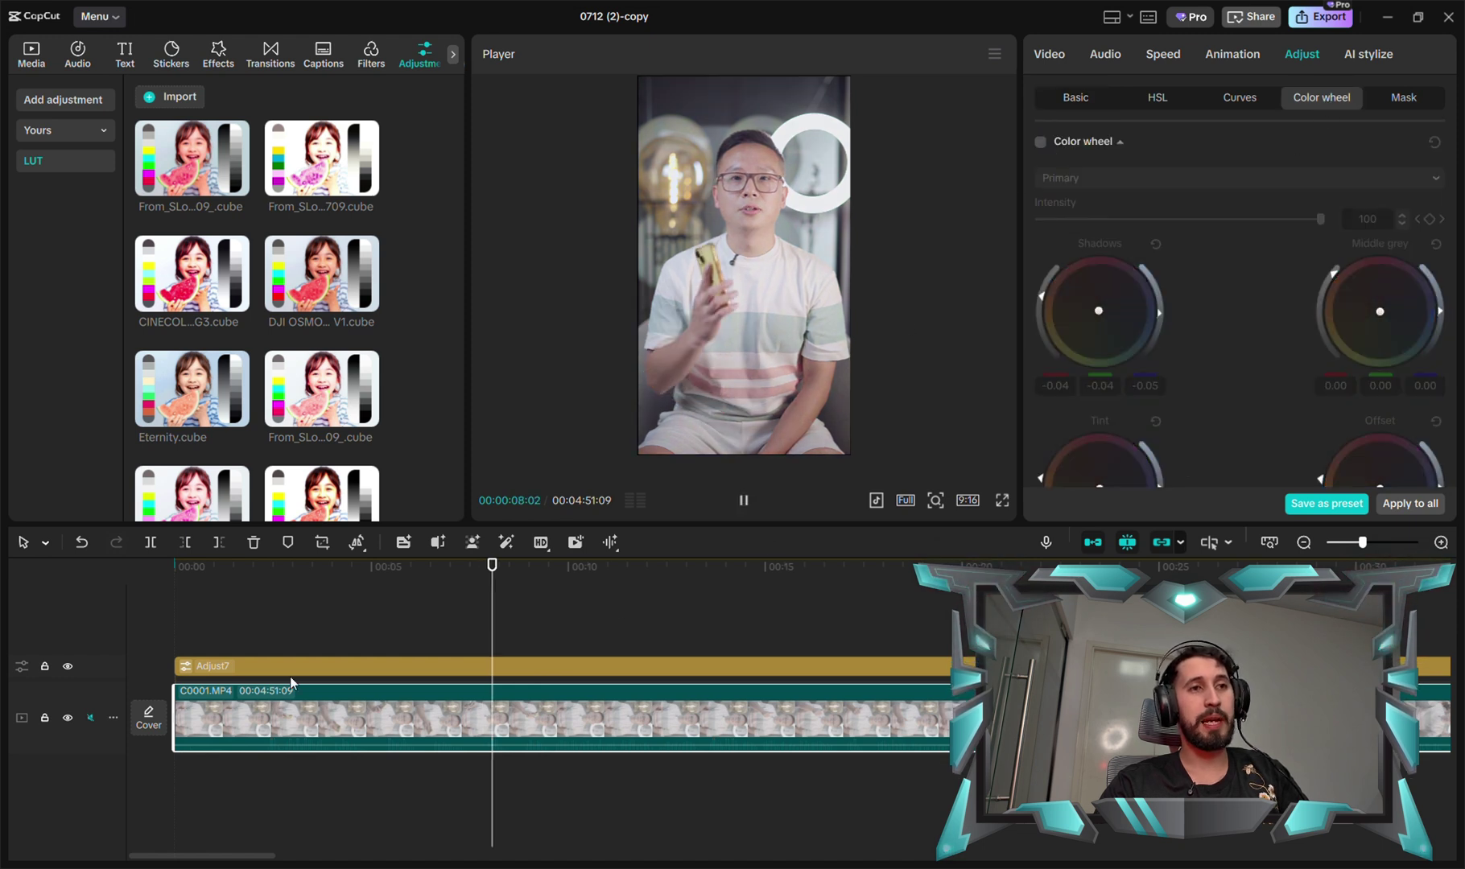
pyautogui.click(68, 666)
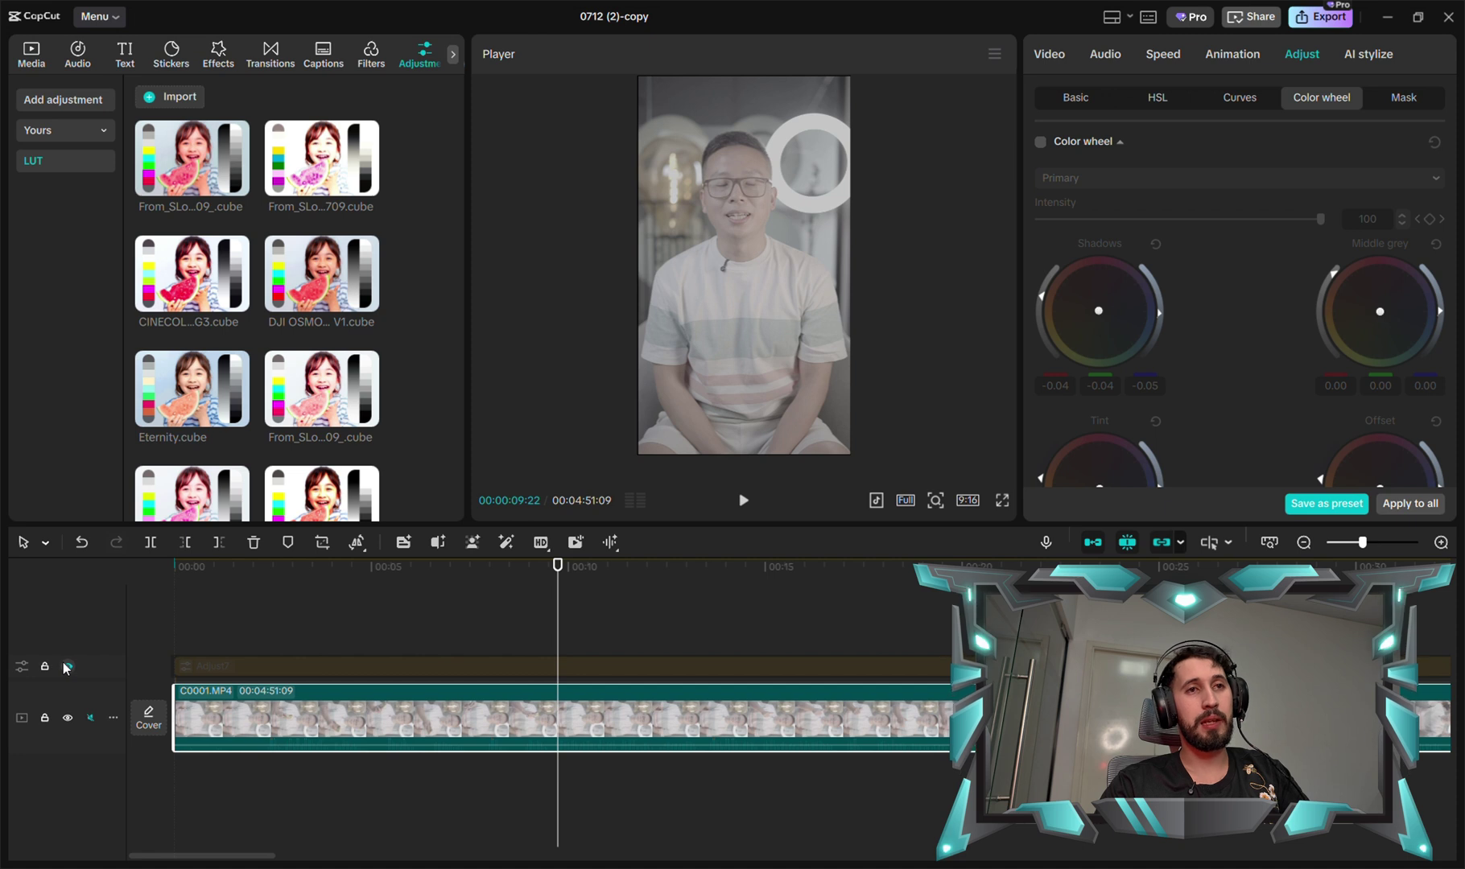
# Step: Show the Adjust7 layer again and re-enable the clip's Color wheel and basic Adjust settings
pyautogui.click(67, 667)
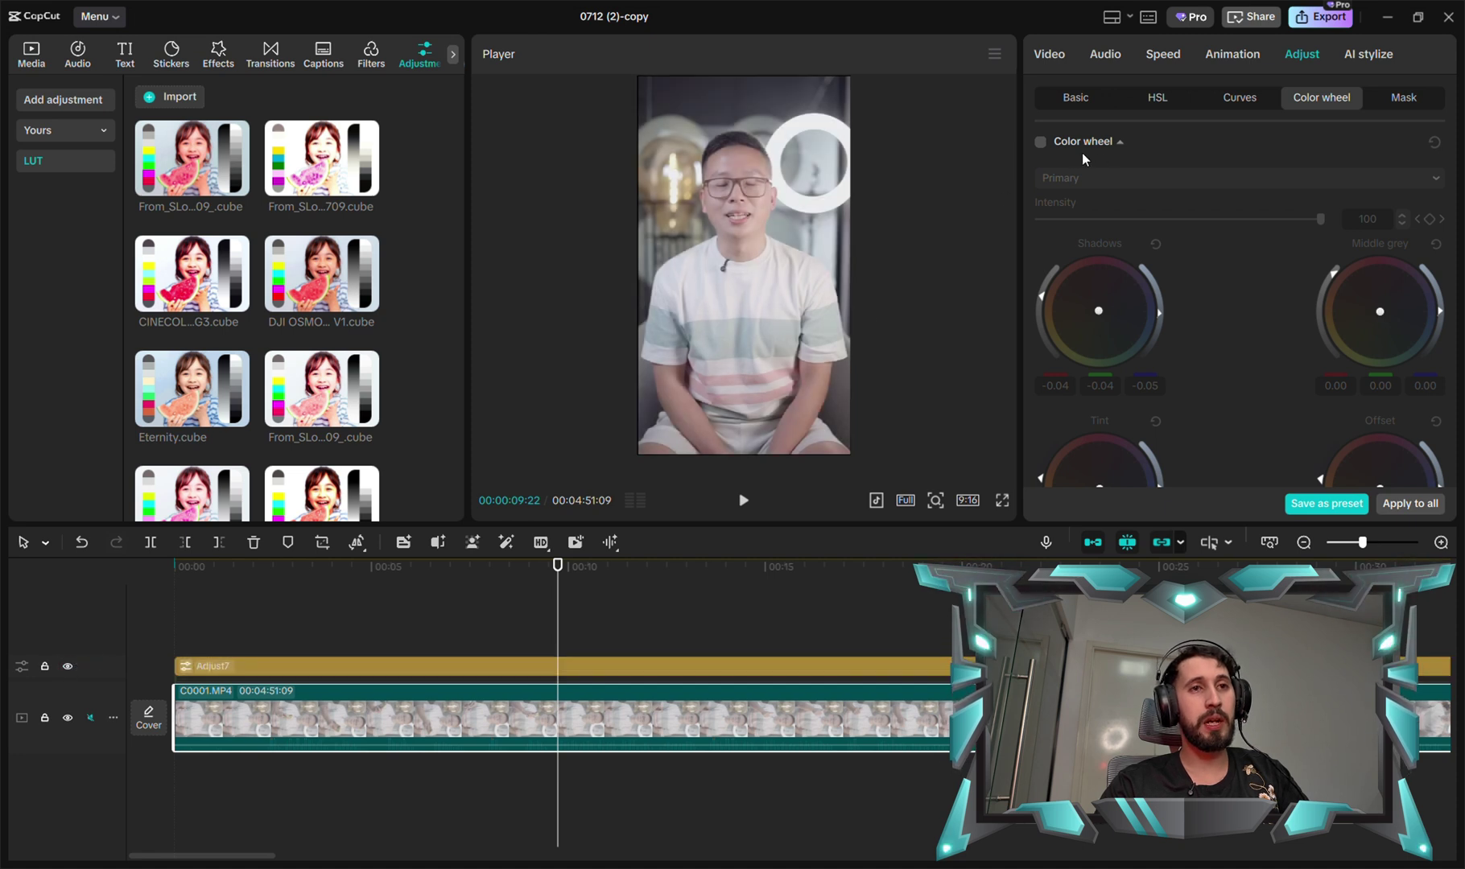
pyautogui.click(1041, 142)
pyautogui.click(1107, 101)
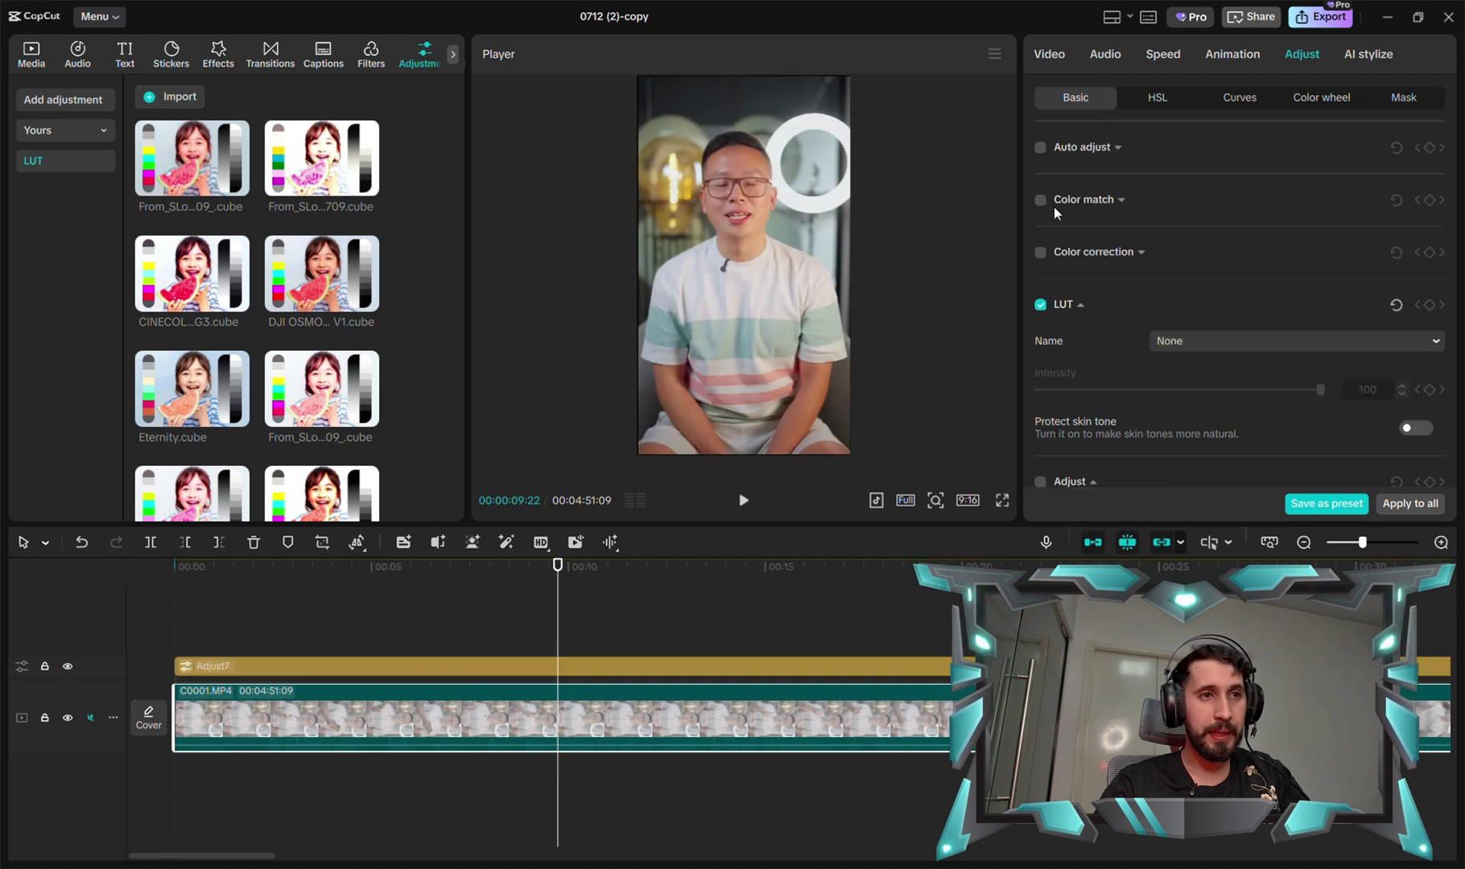
pyautogui.scroll(-2, 1061, 305)
pyautogui.click(1042, 415)
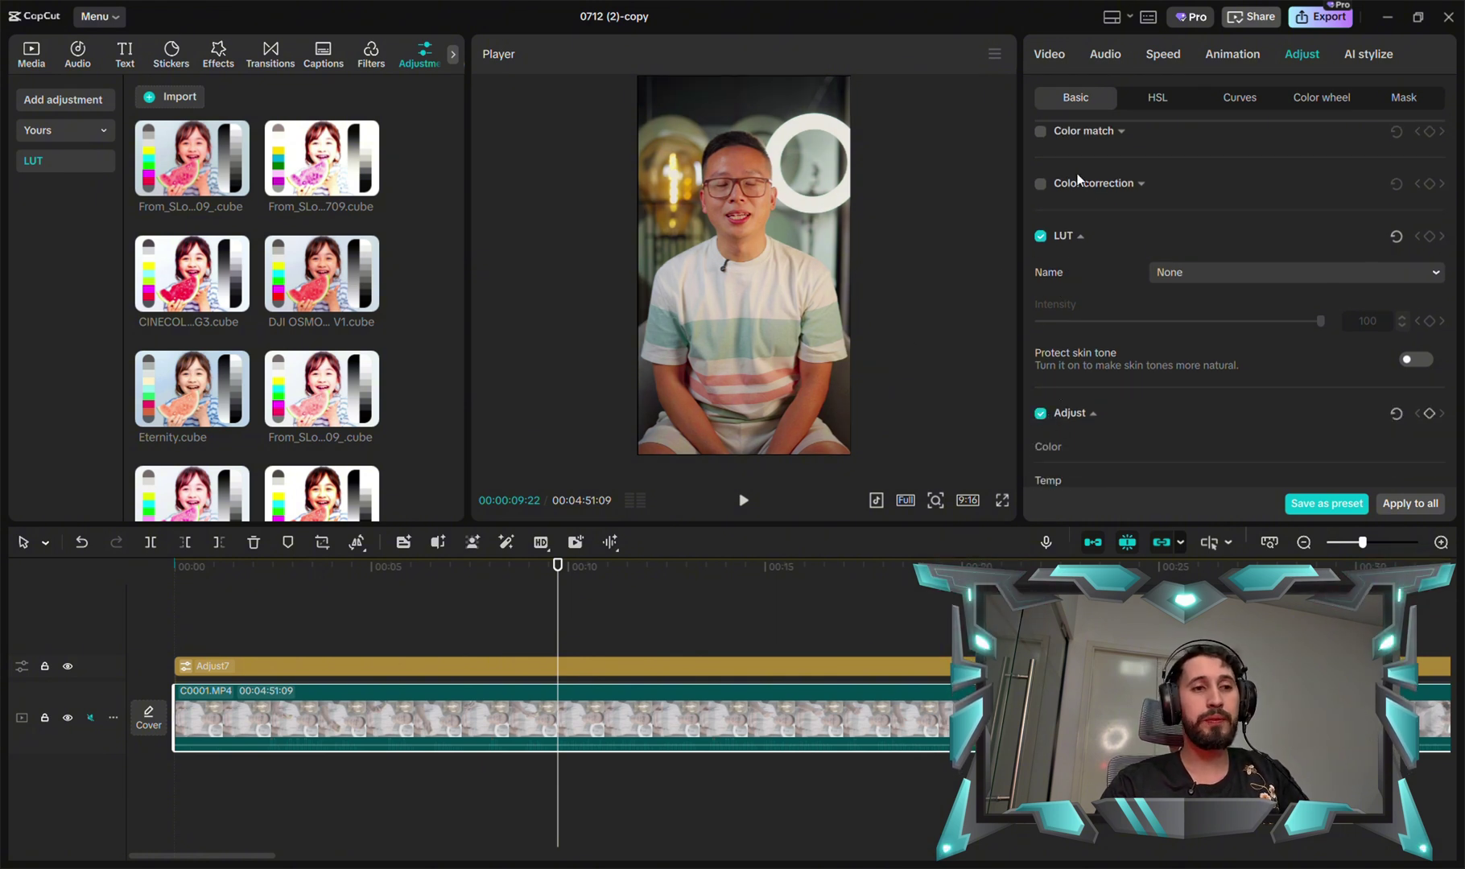
# Step: In the clip's Lightness settings, set Shadow to -16 and Contrast to 0
pyautogui.scroll(-8, 1191, 234)
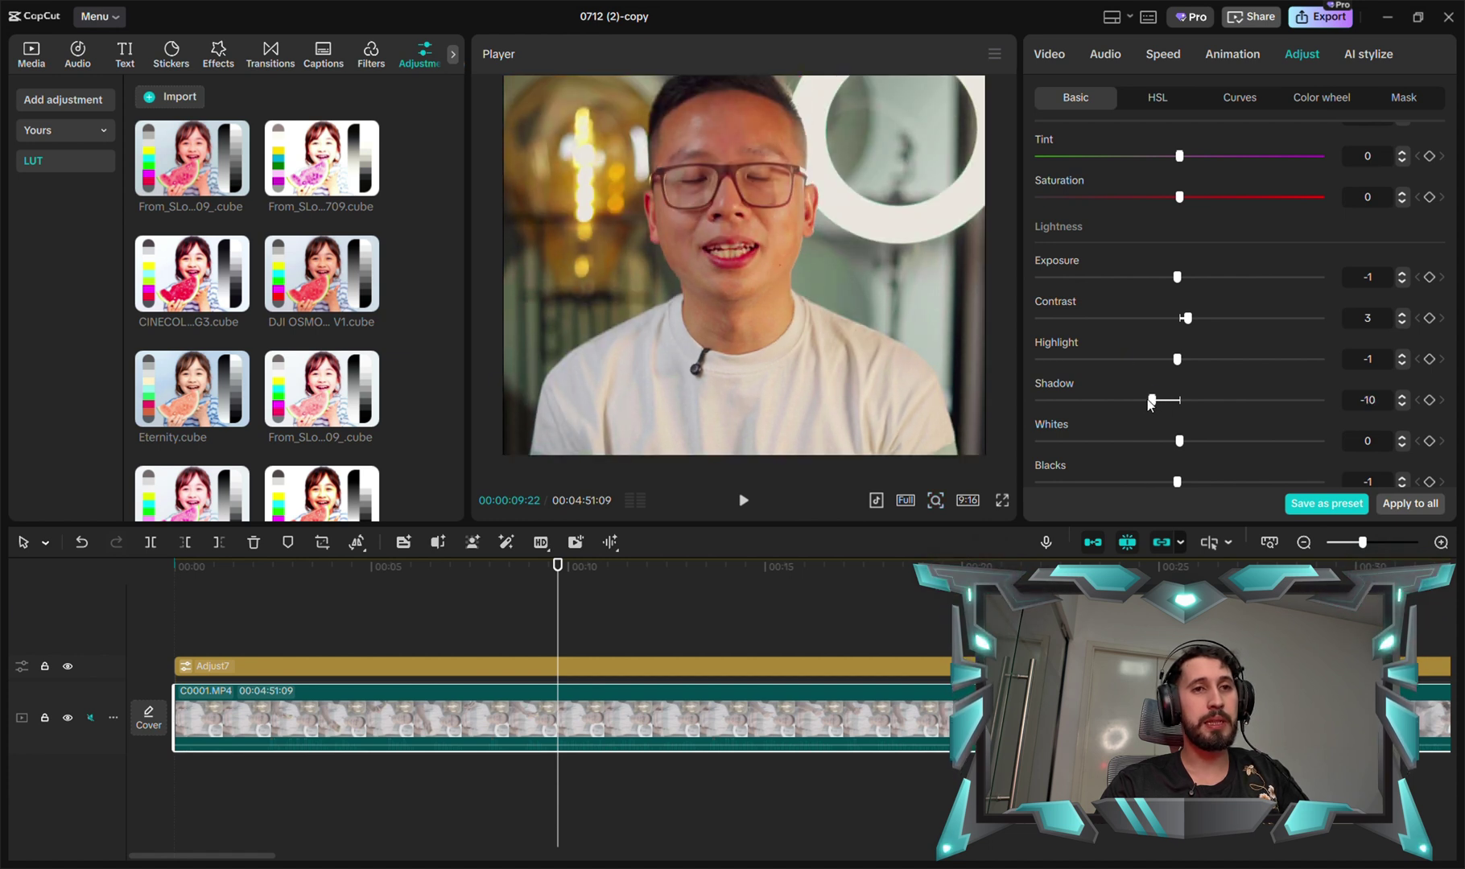
pyautogui.moveTo(1151, 403); pyautogui.dragTo(1135, 400)
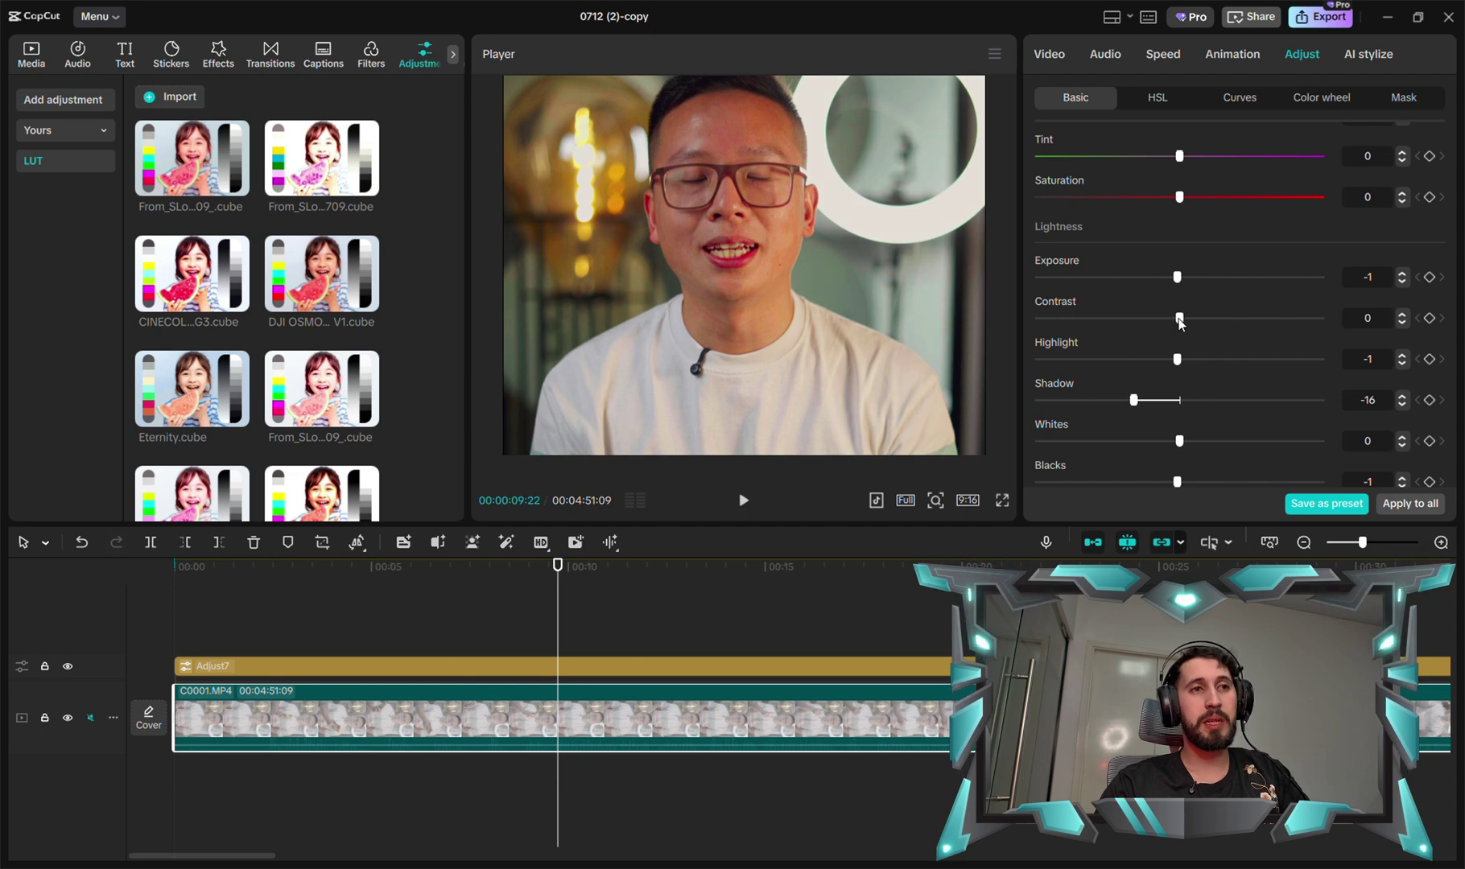
pyautogui.moveTo(1179, 317); pyautogui.dragTo(1170, 318)
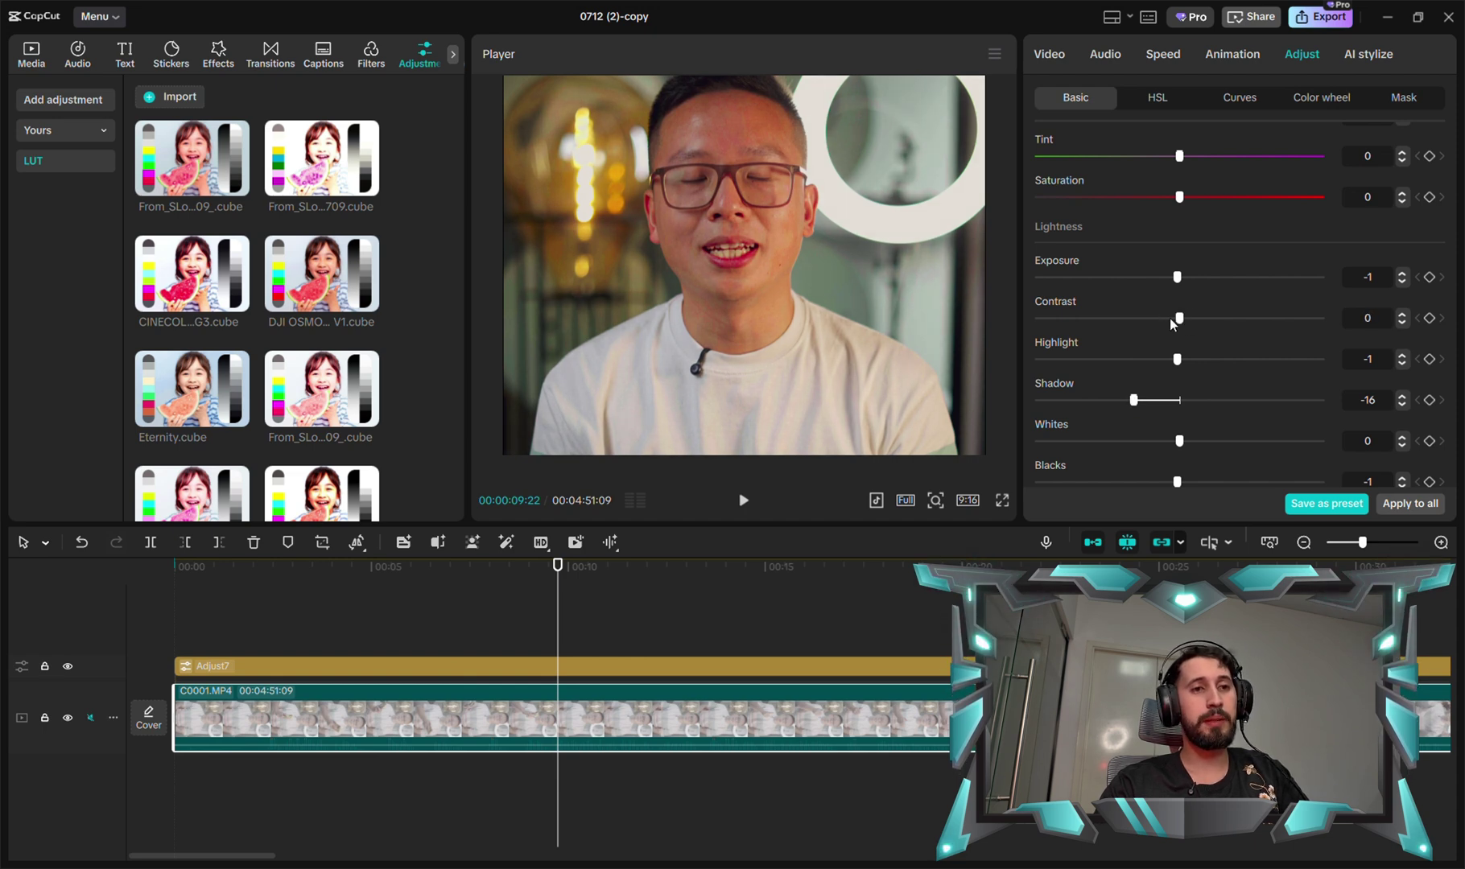